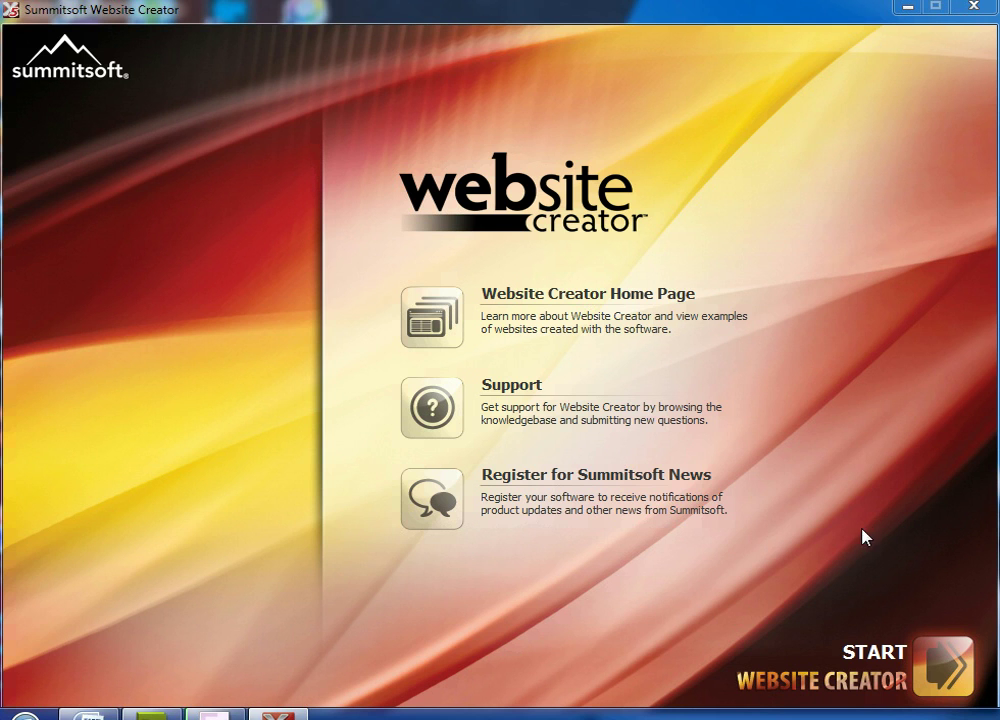
- Start the website builder and create a new project
click(886, 684)
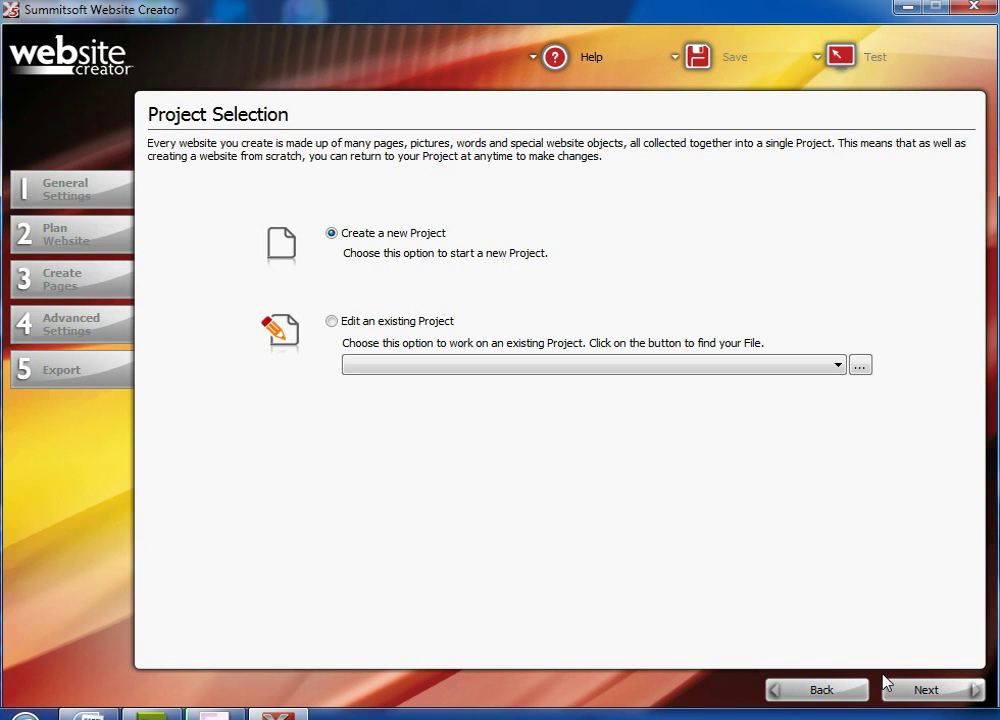
click(812, 699)
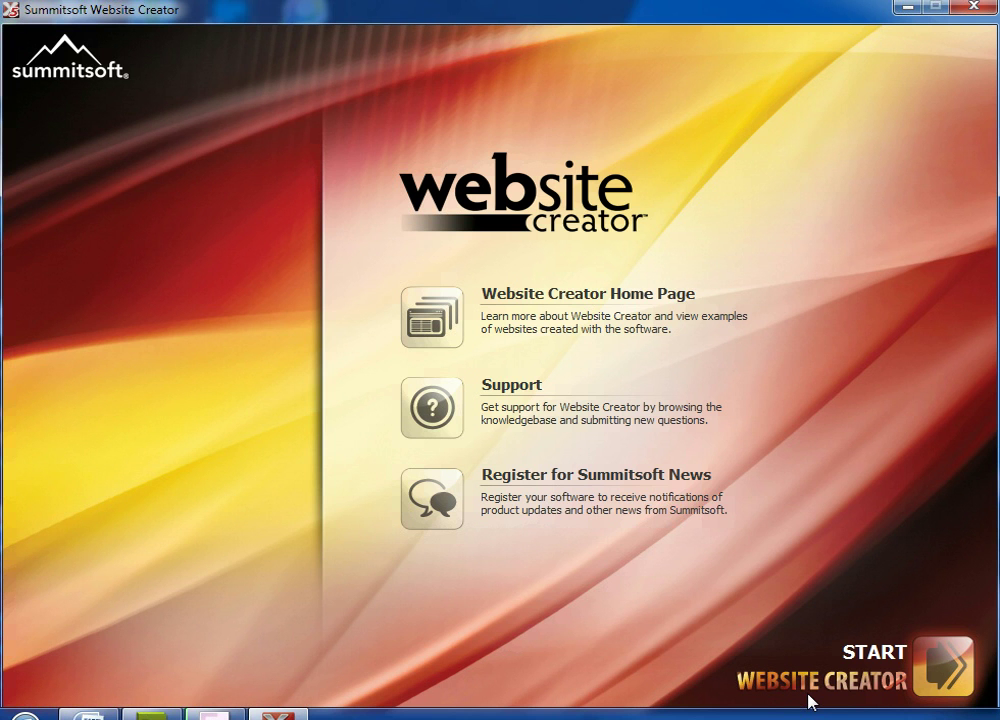
click(935, 675)
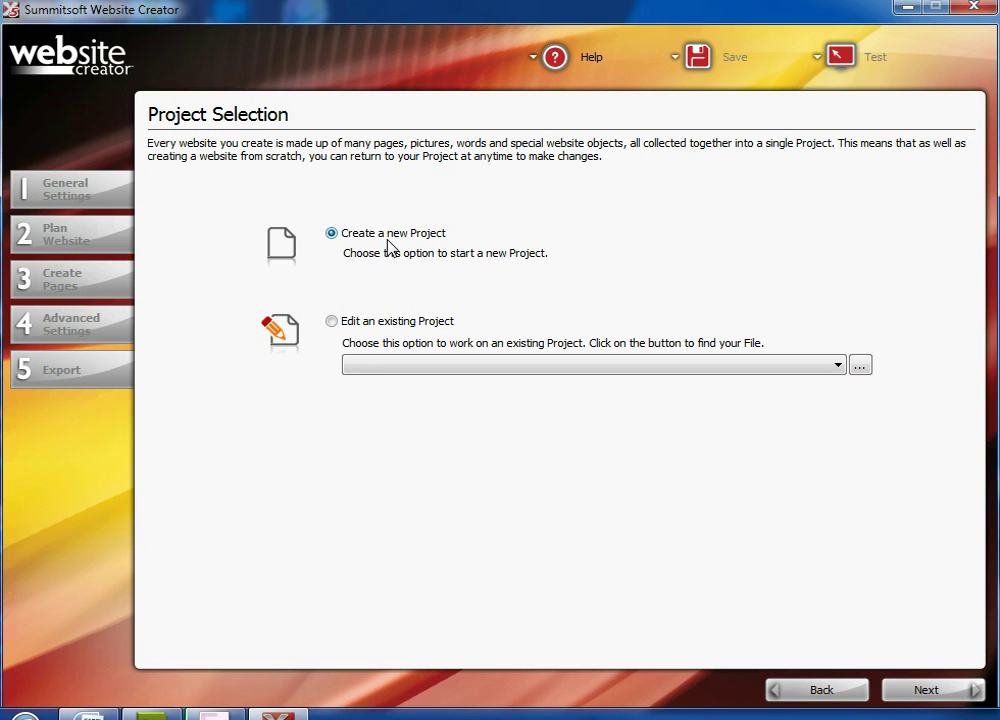
click(952, 692)
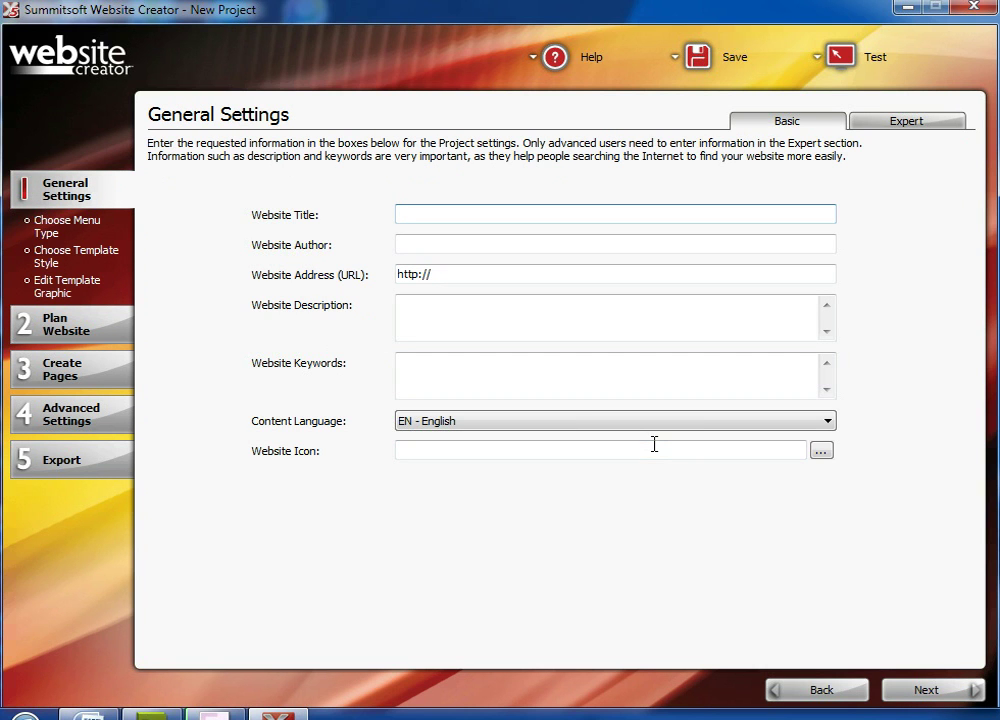
- Examine the project's basic and expert general settings, including the custom header code, and the menu type options
click(546, 277)
click(878, 130)
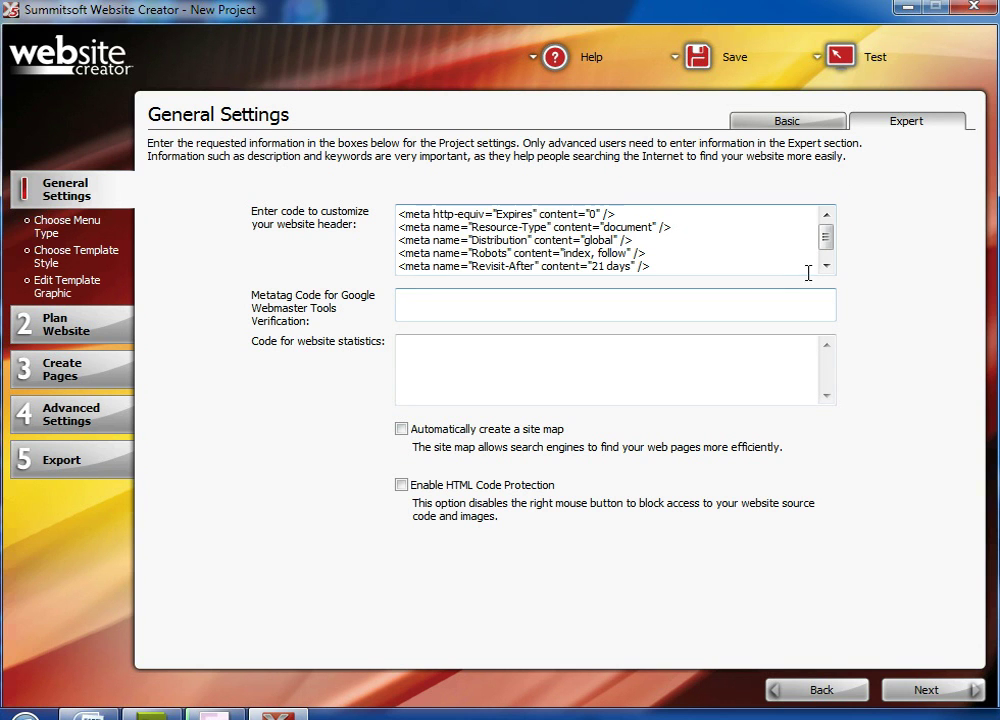
drag(826, 242, 823, 228)
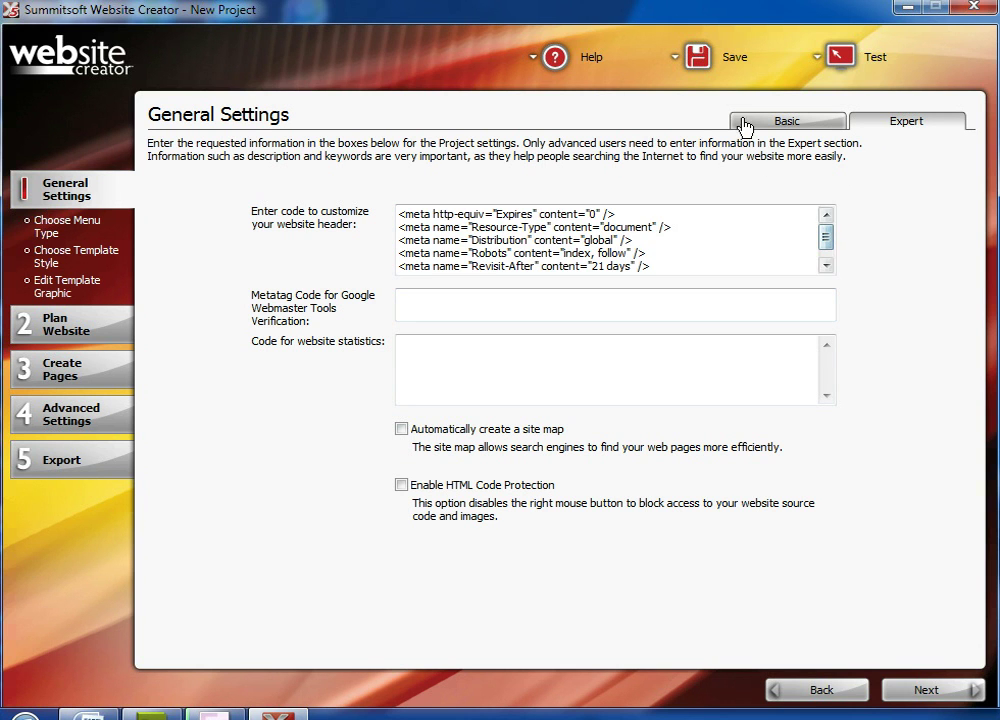
click(763, 127)
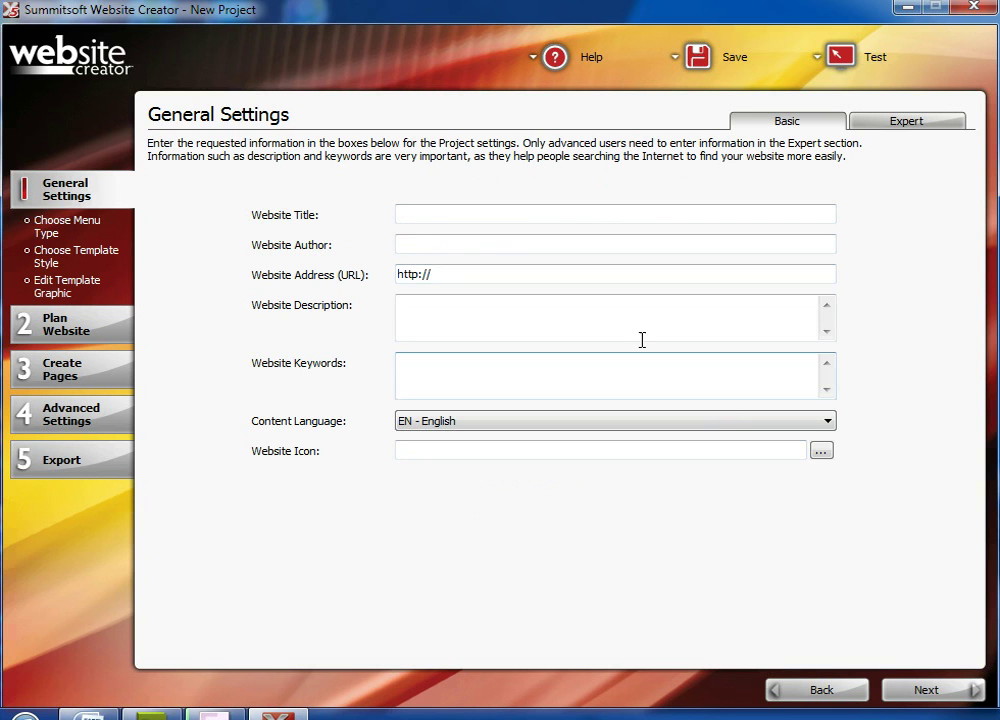
click(48, 230)
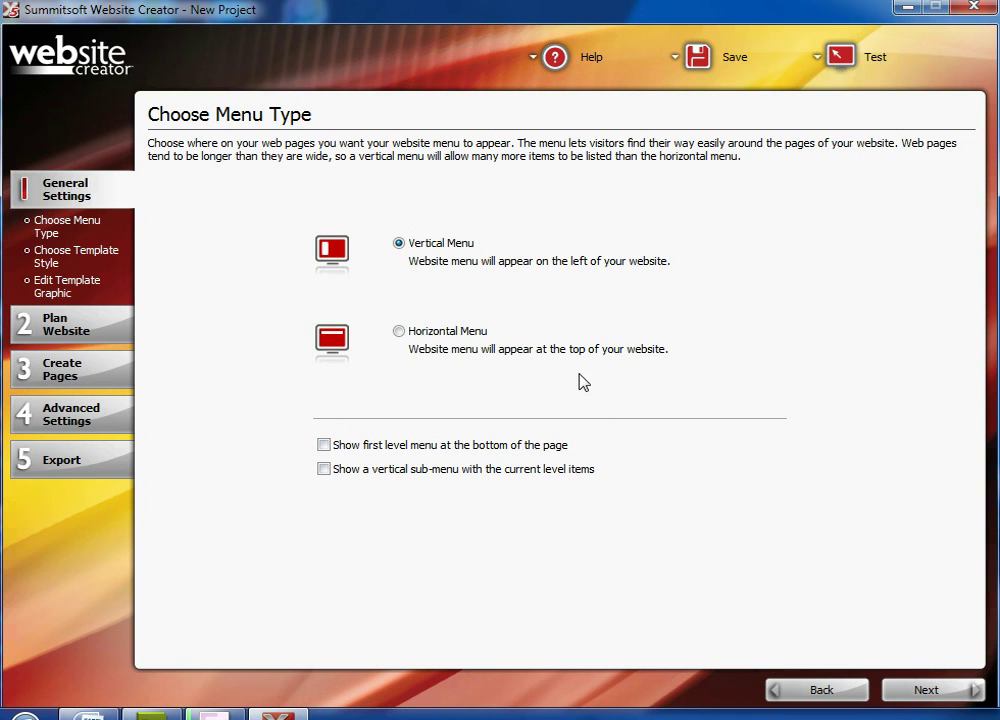
- Preview the Travel Agency, Sky, Mobile World and Video Style templates in the Company category of template styles
click(57, 262)
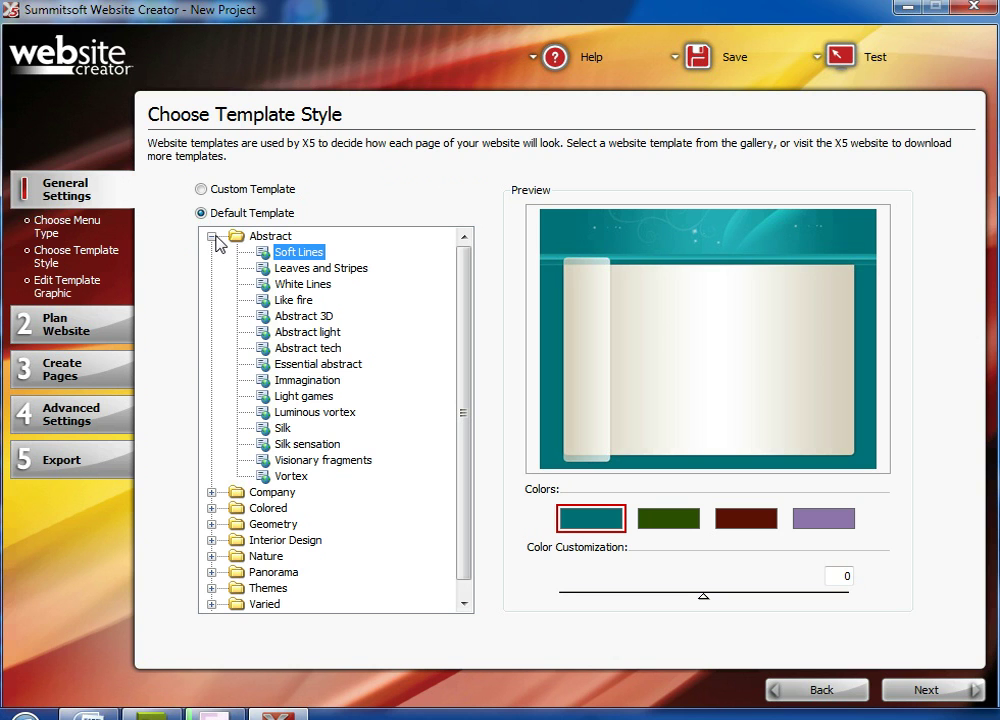
click(212, 237)
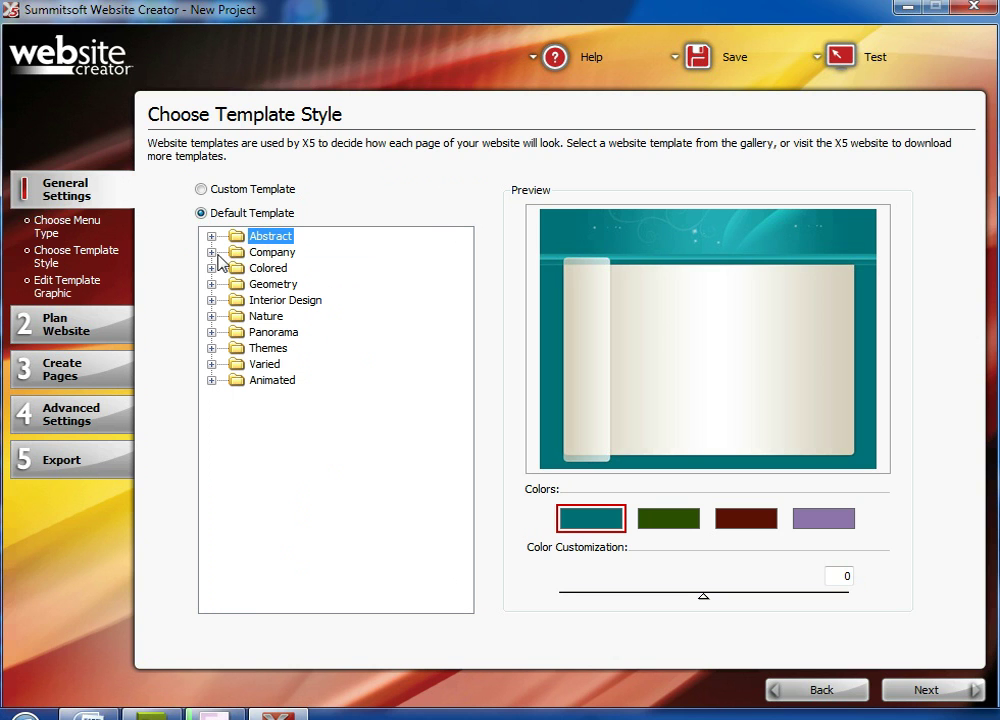
click(213, 252)
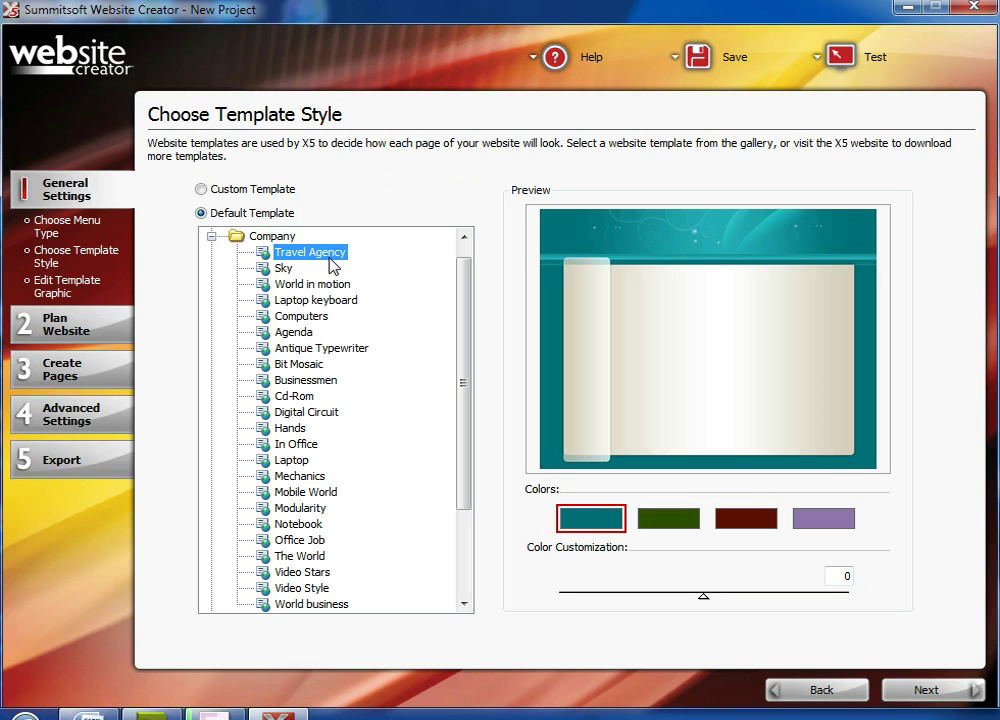
click(331, 254)
click(286, 268)
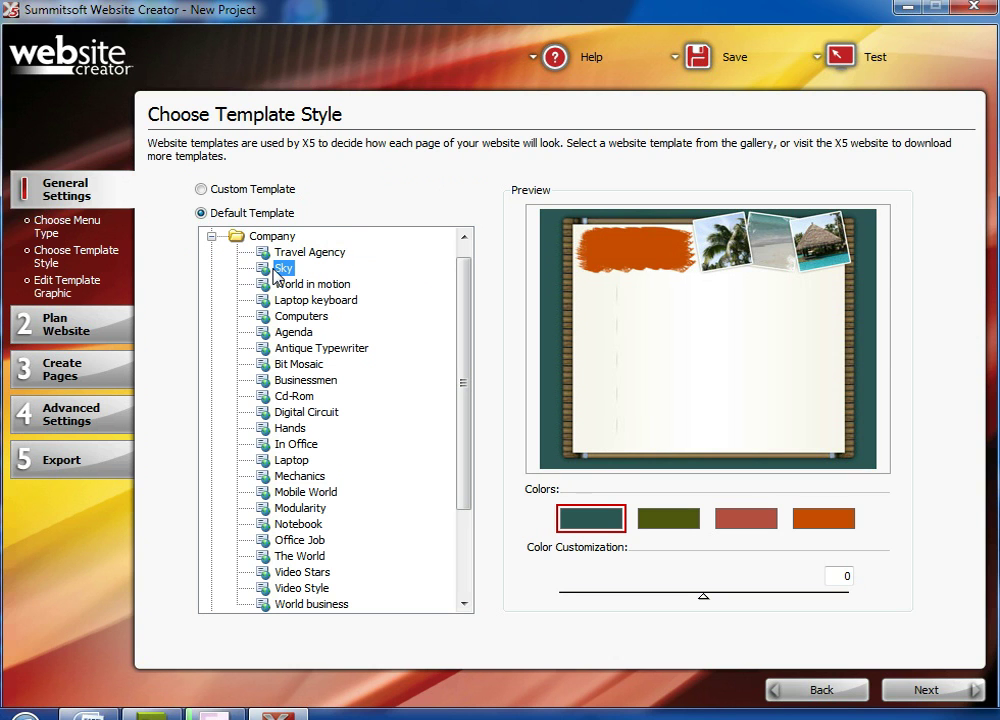
click(332, 493)
drag(467, 405, 444, 519)
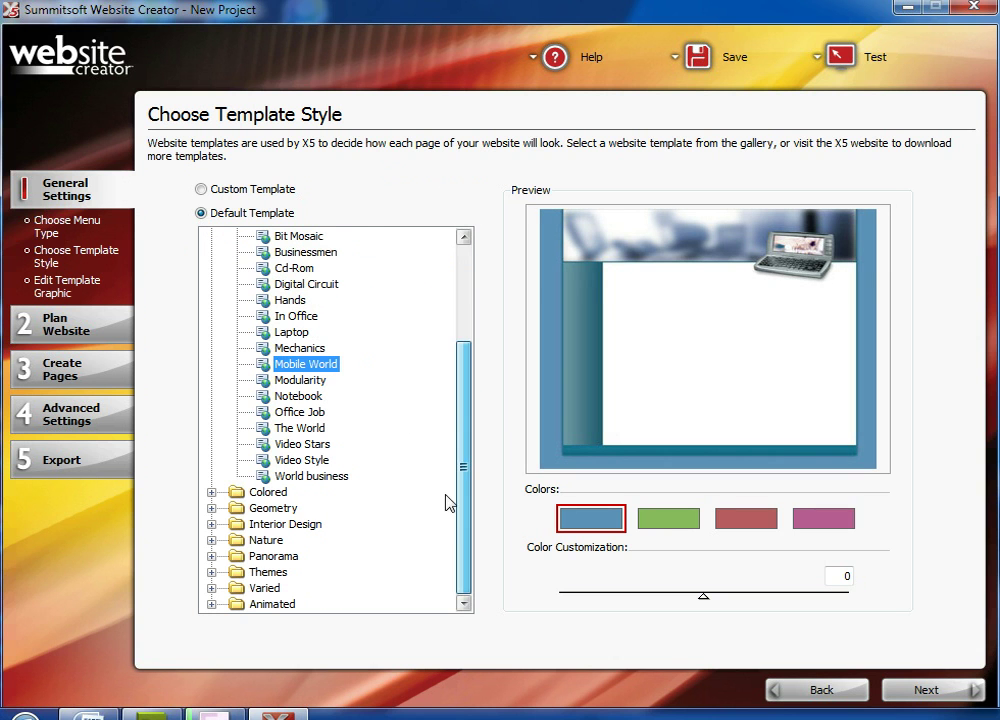
click(301, 460)
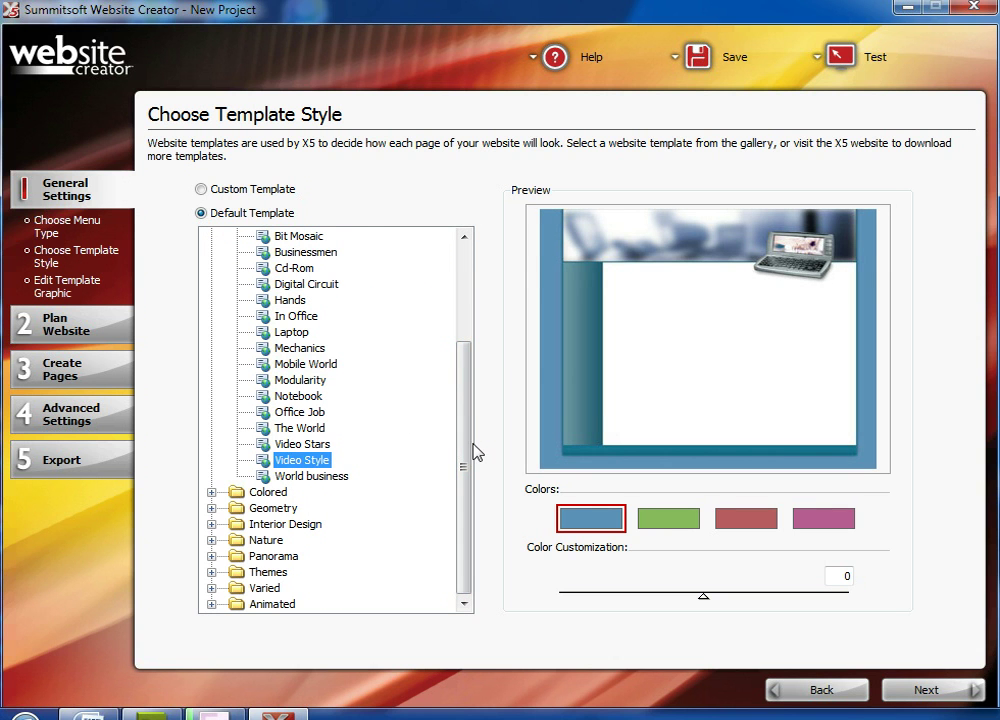
drag(466, 452, 466, 346)
click(211, 252)
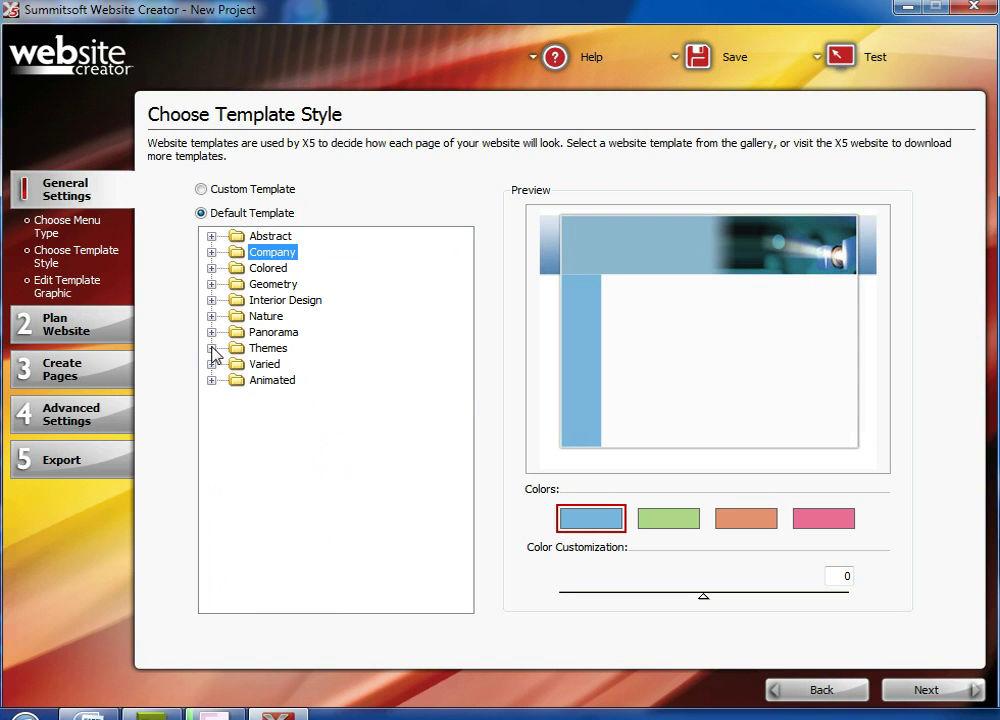
- Preview the Sponge Effect and Walk to the park templates in the Themes category
click(290, 333)
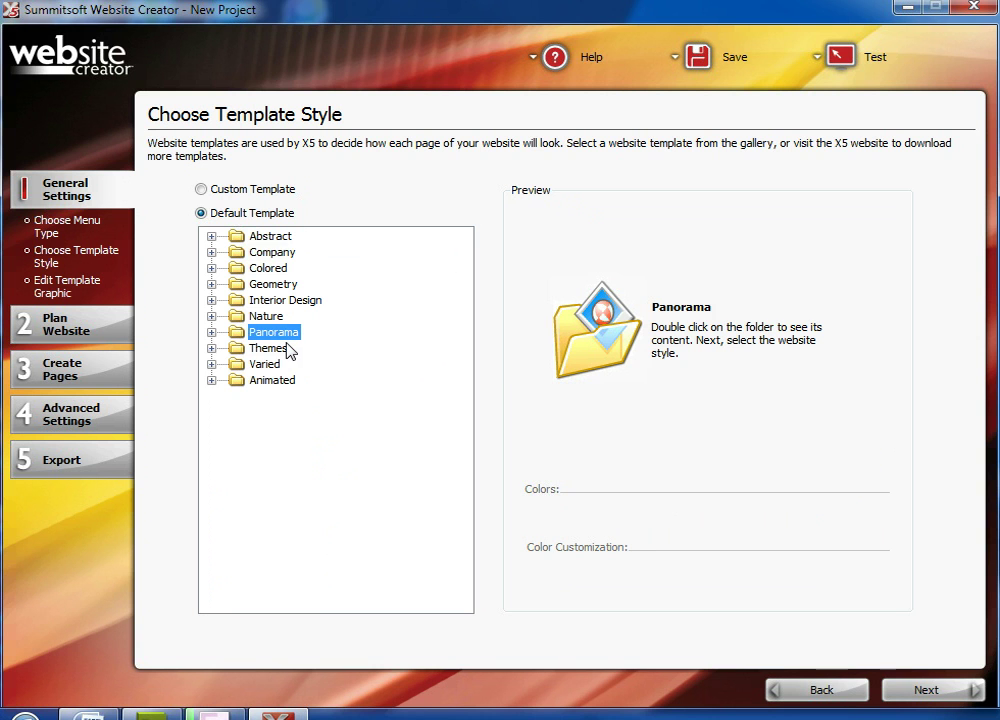
click(223, 350)
double_click(222, 350)
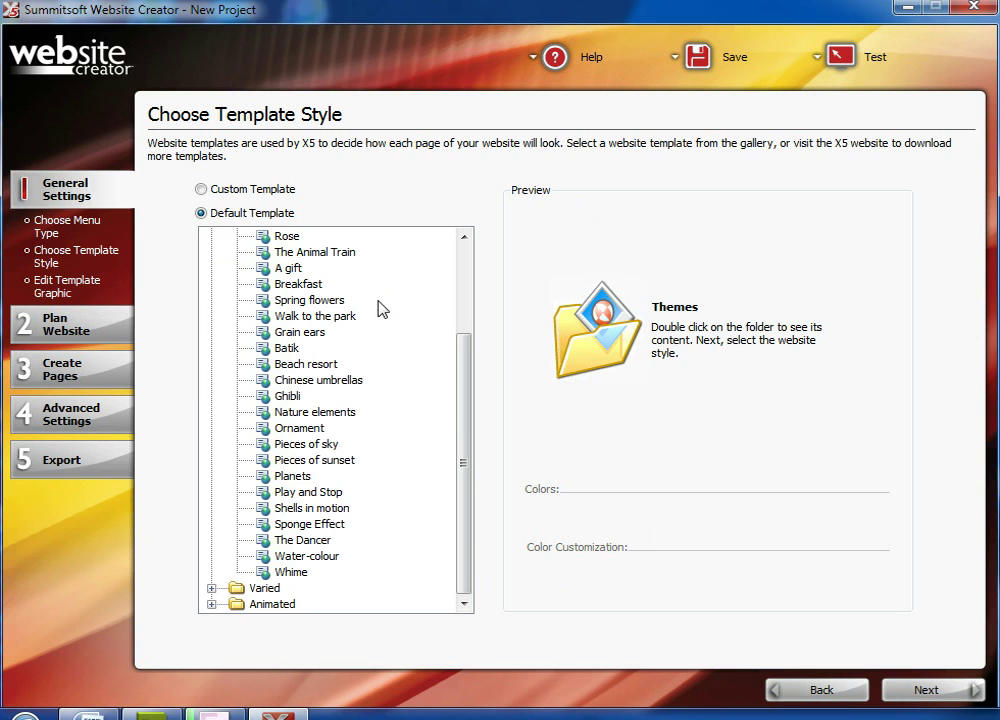
click(342, 522)
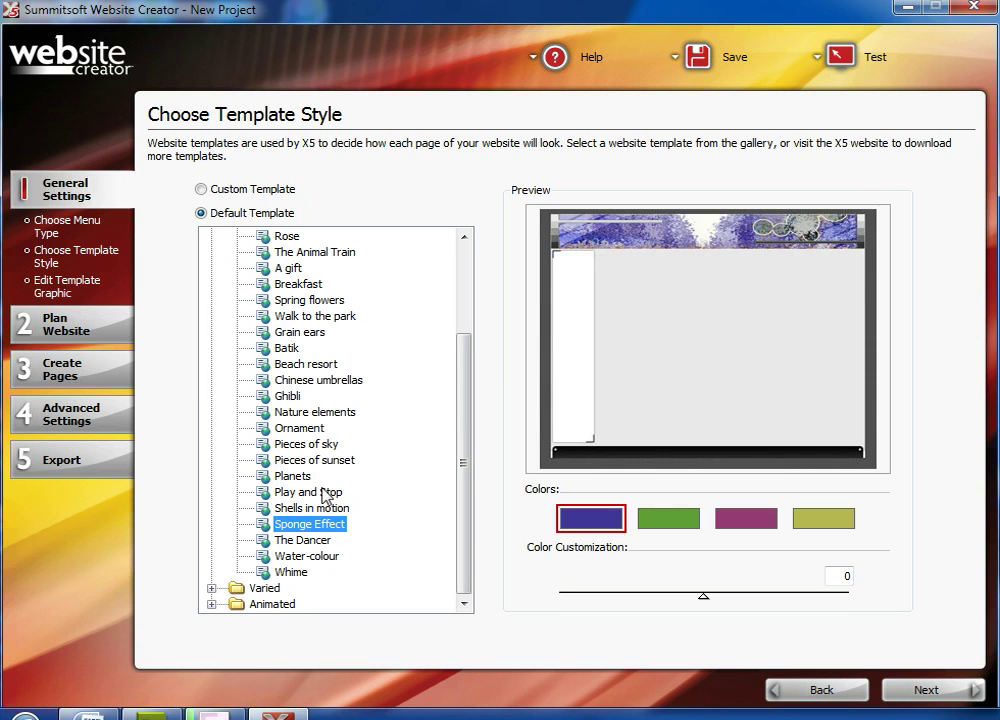
click(343, 316)
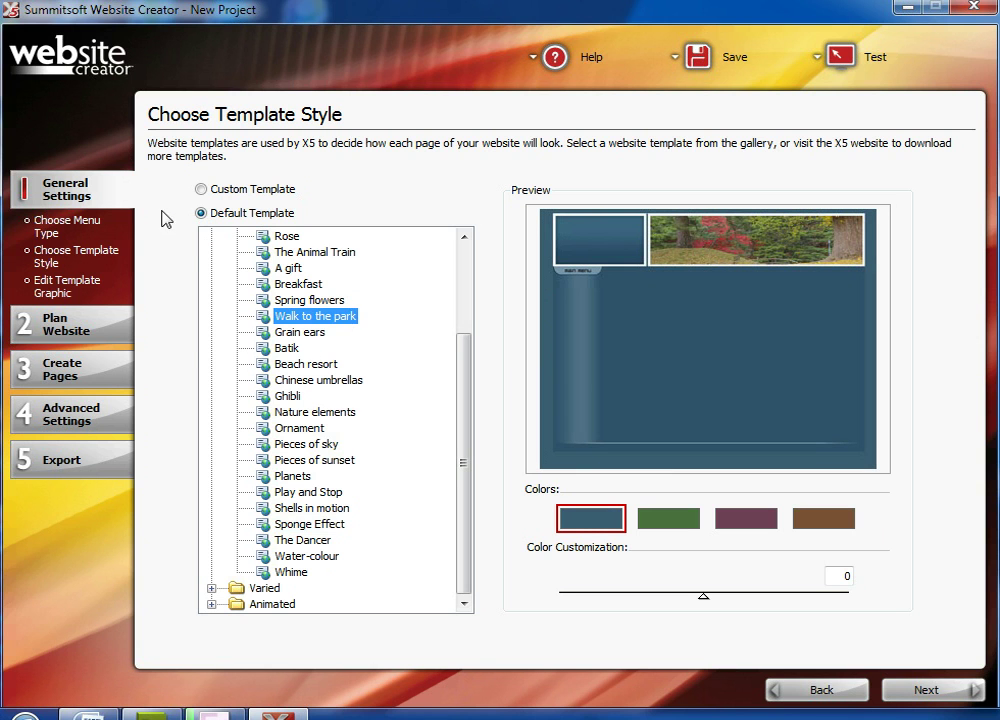
scroll(175, 205, up, 3)
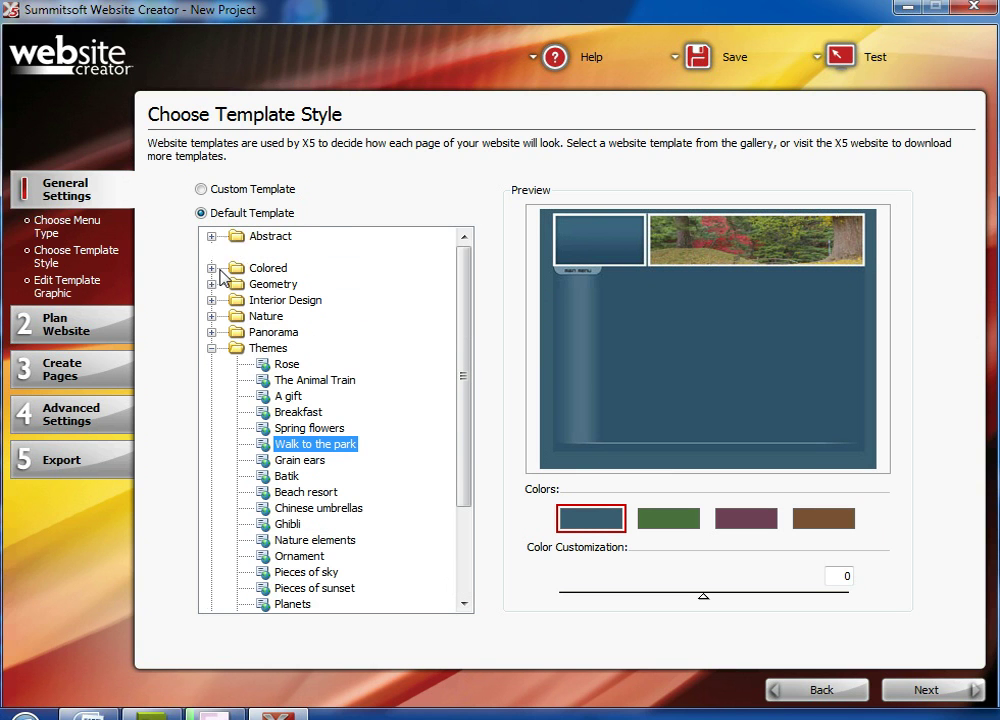
double_click(231, 349)
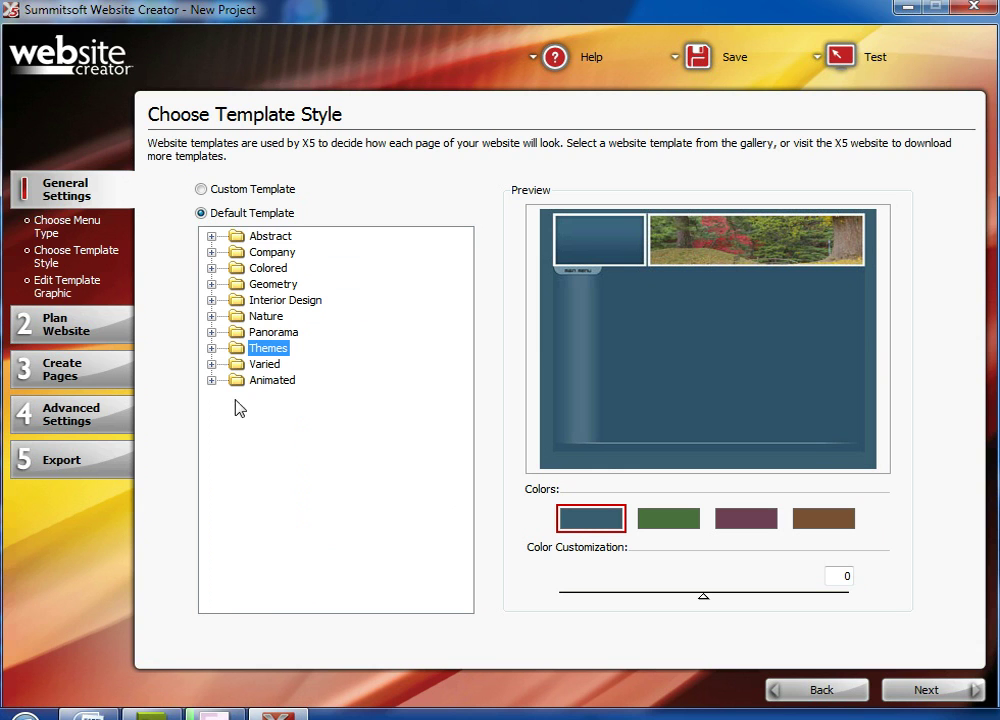
- Choose the Architectural template from the Animated category, compare its teal, purple and red variants, and set its color to blue
click(213, 380)
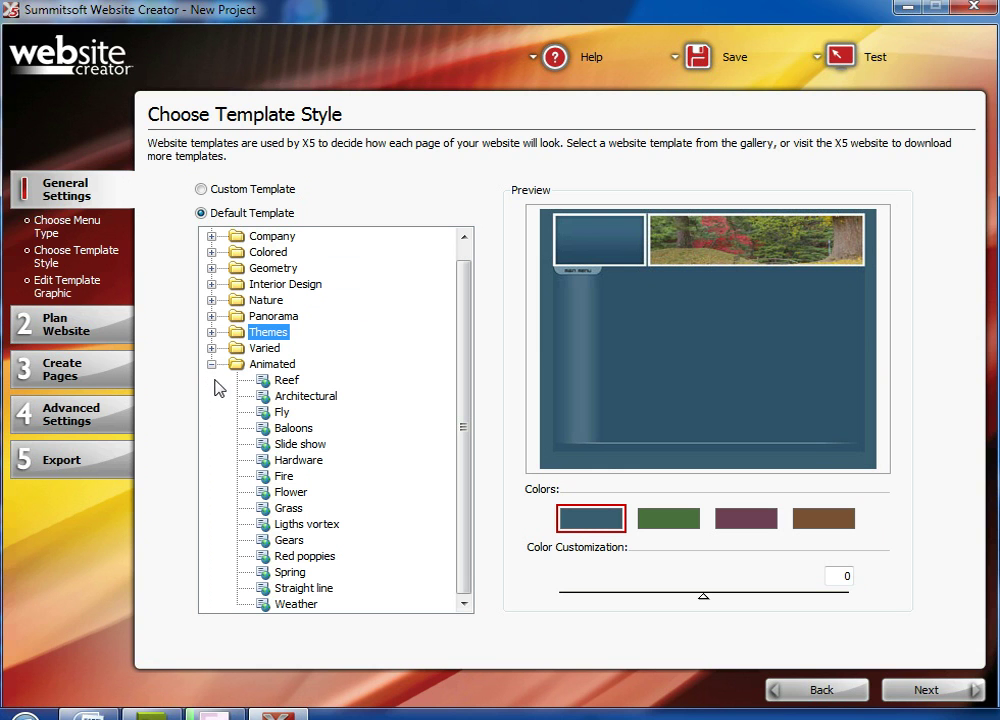
click(330, 399)
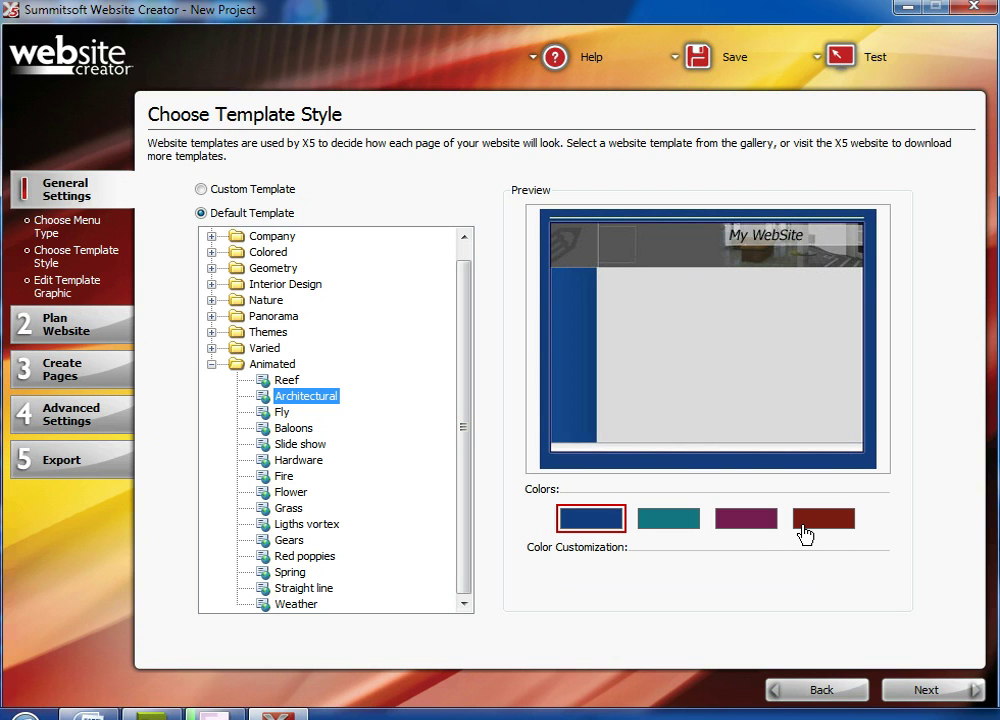
click(645, 528)
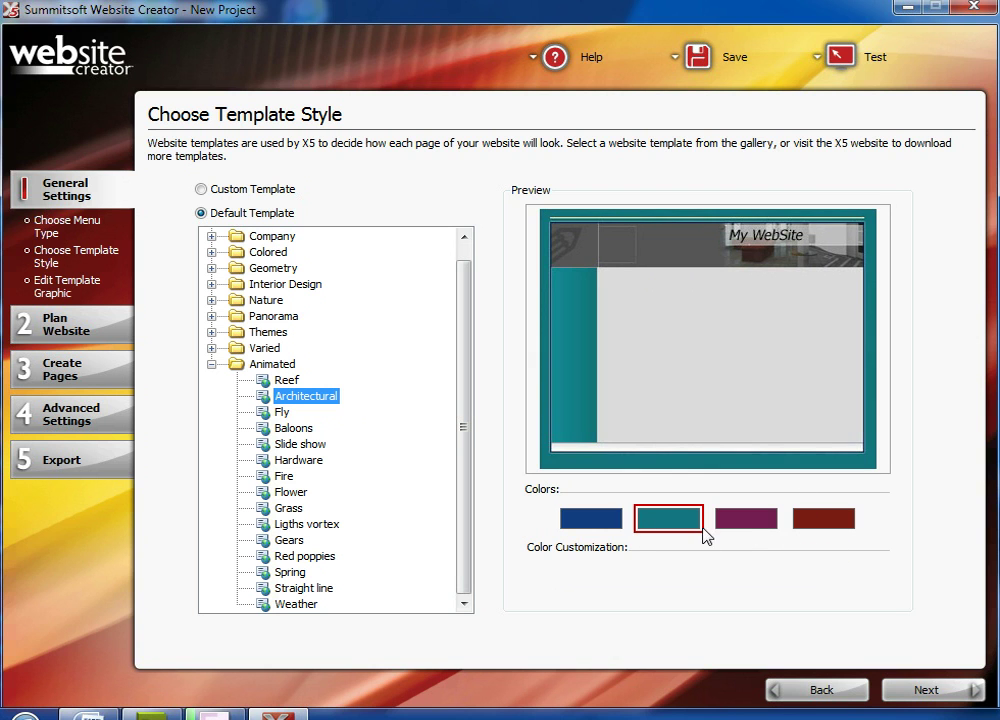
click(741, 529)
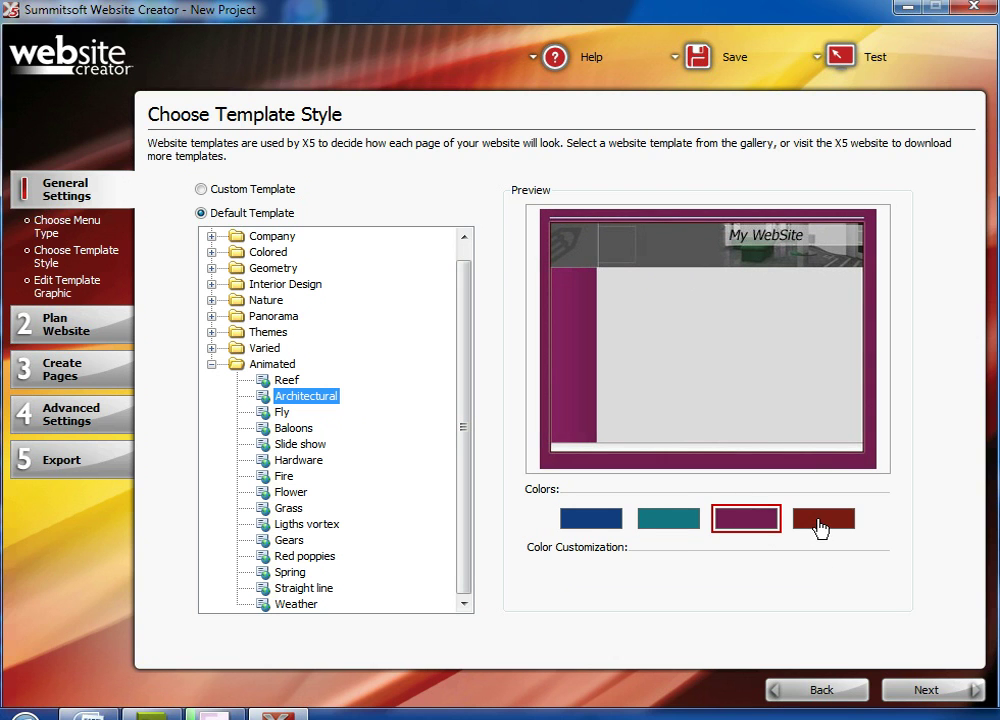
click(822, 520)
click(590, 518)
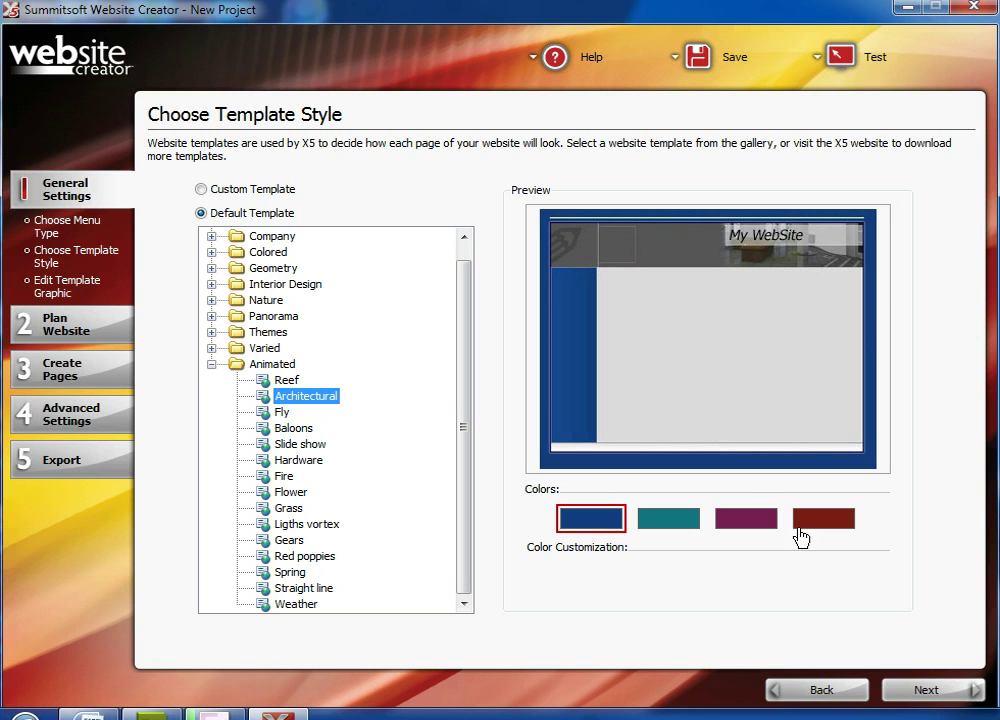
- Add a text object with the default wording to the template's footer graphic and move it to about offset X 689, Y 14
click(62, 290)
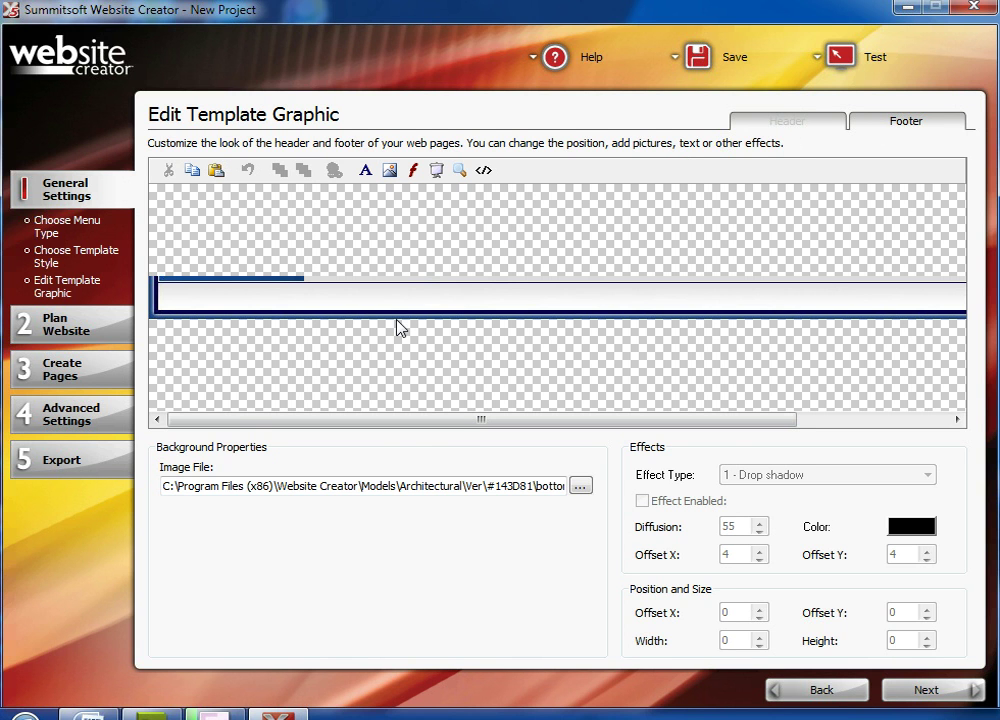
click(70, 256)
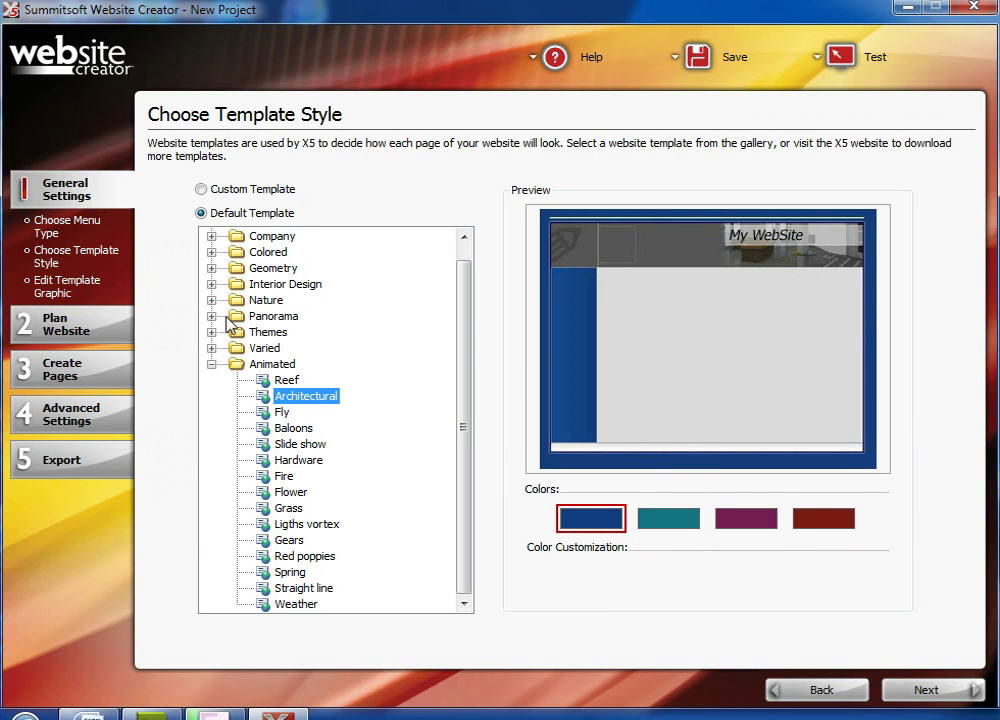
click(45, 286)
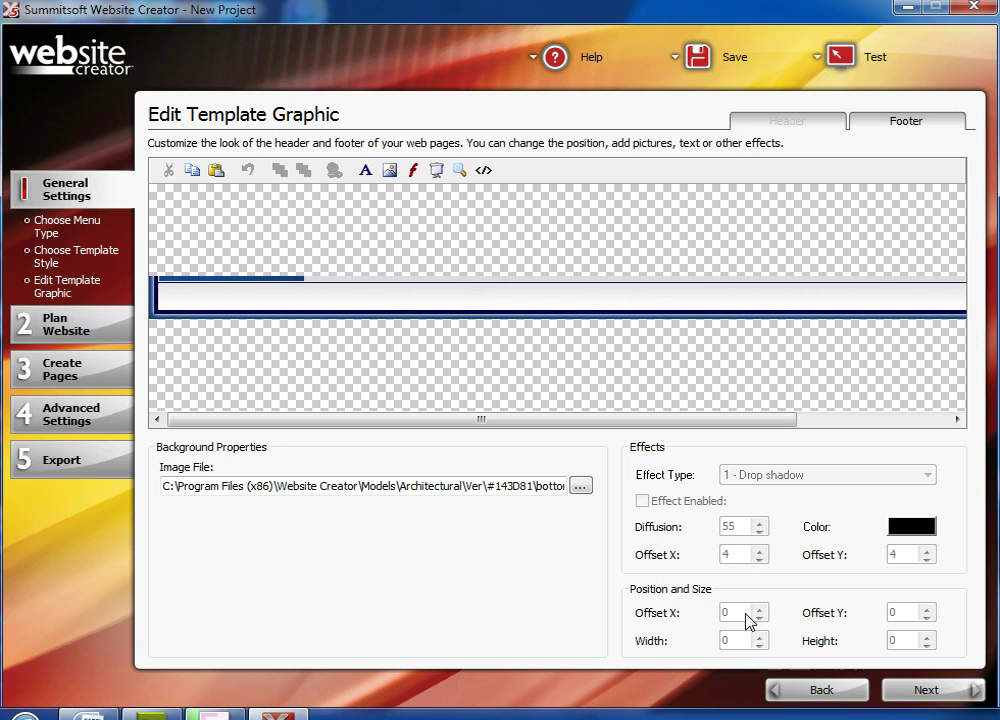
drag(484, 419, 745, 427)
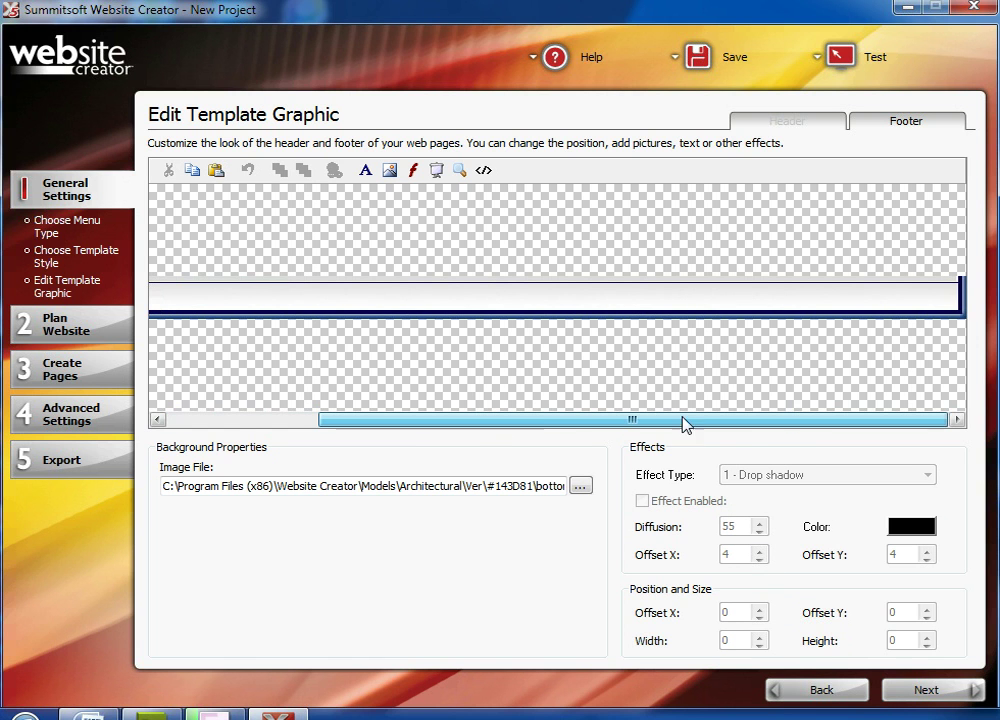
drag(640, 419, 485, 419)
click(365, 171)
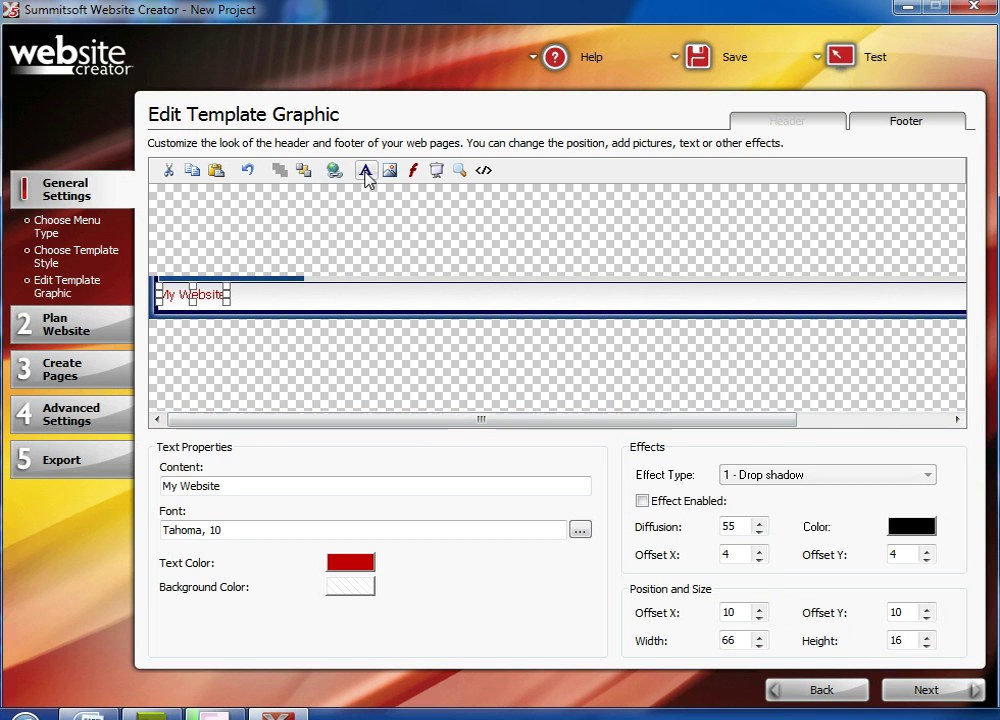
drag(205, 298, 896, 308)
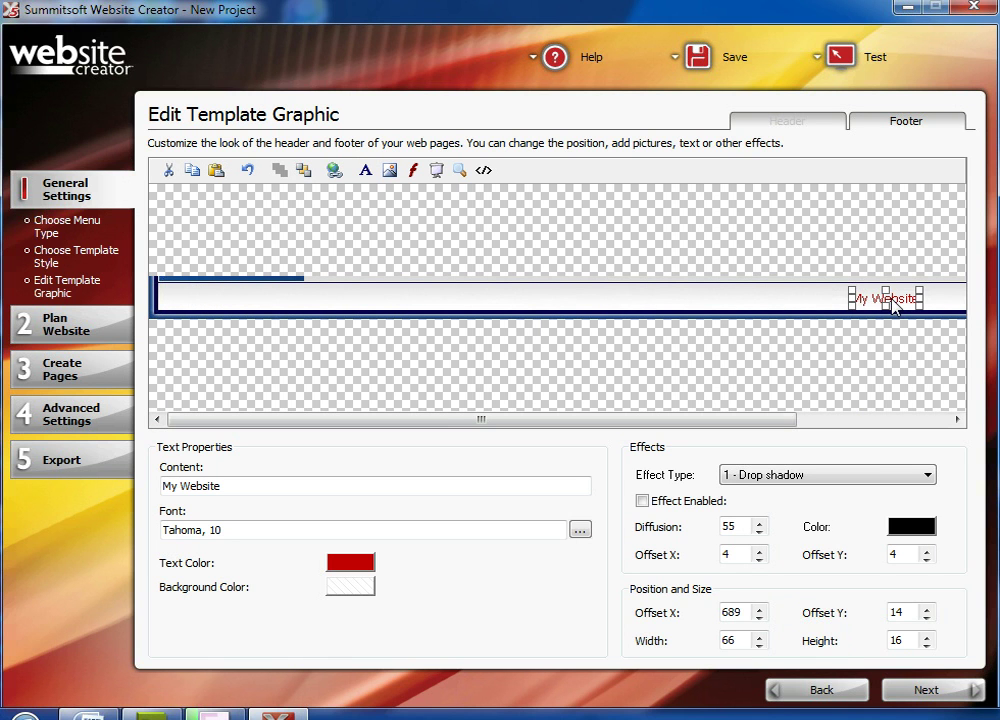
click(390, 170)
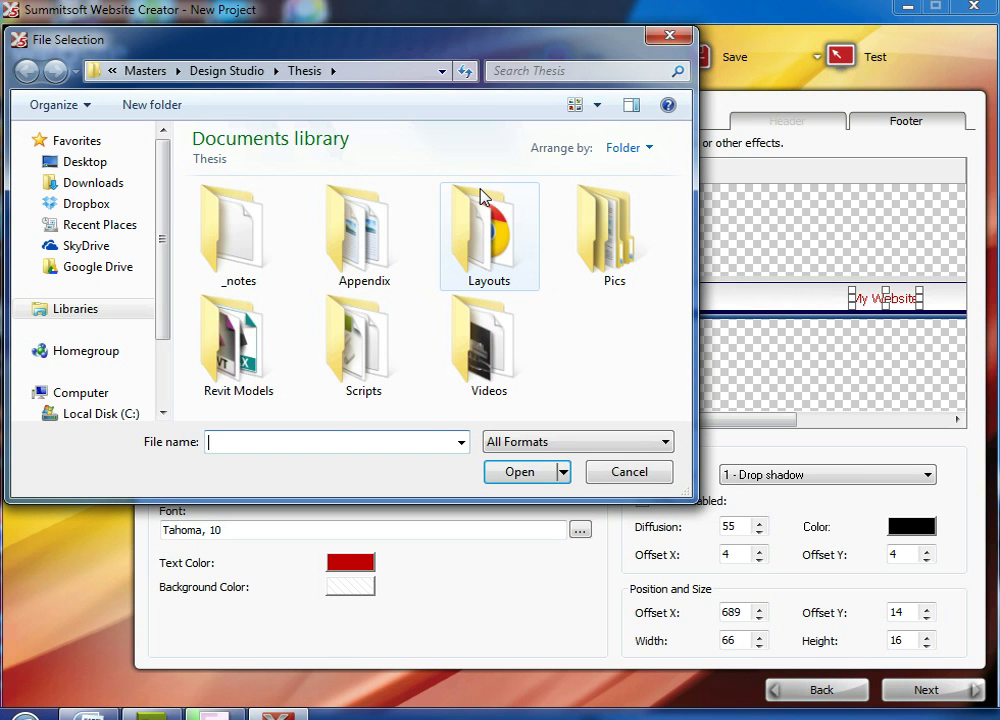
double_click(613, 253)
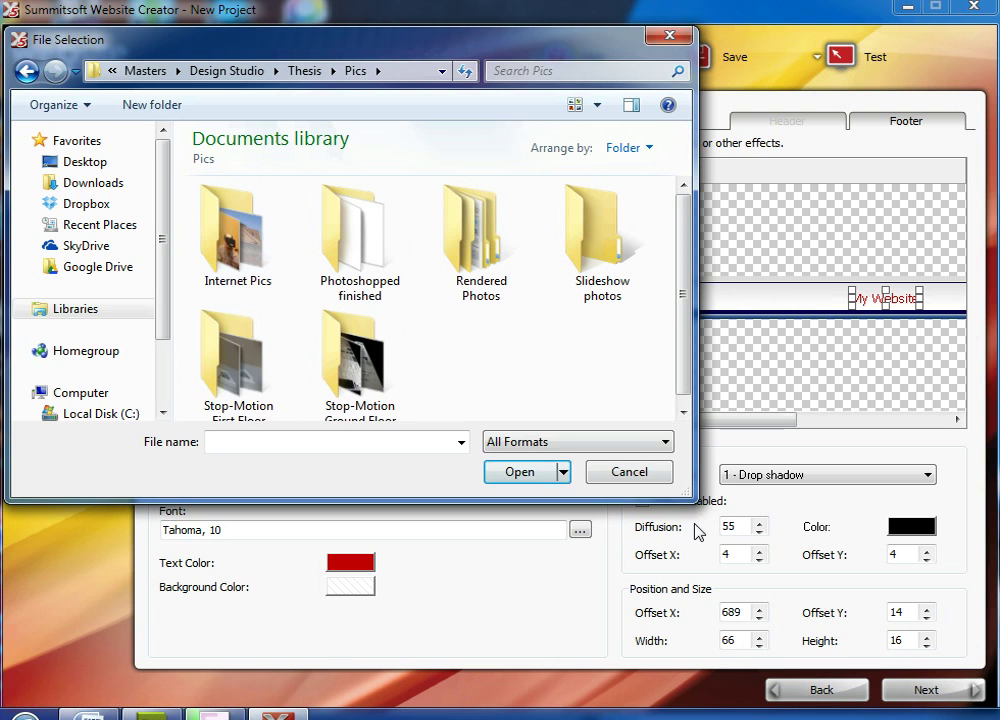
click(642, 471)
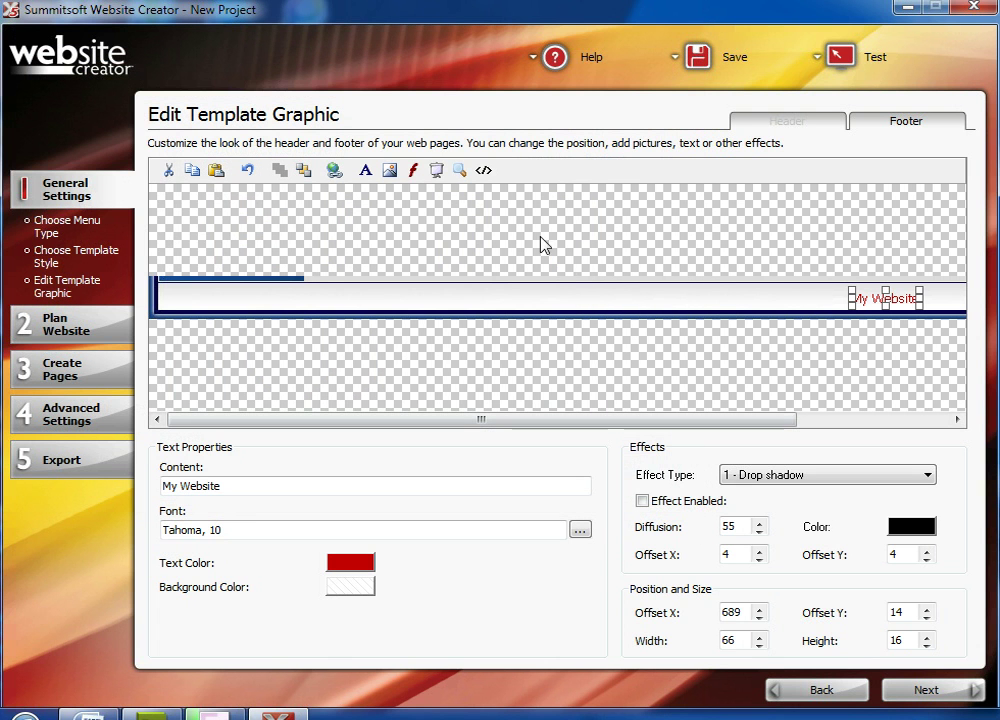
- Add an HTML code object to the footer graphic and move it to about offset X 105, Y -34
click(436, 172)
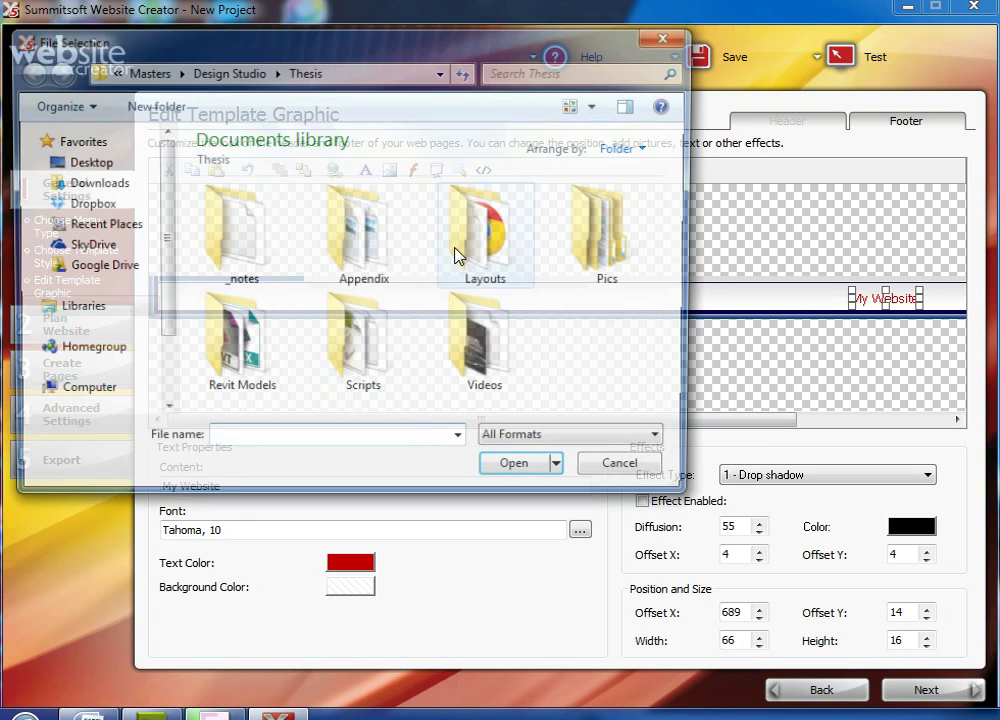
click(620, 472)
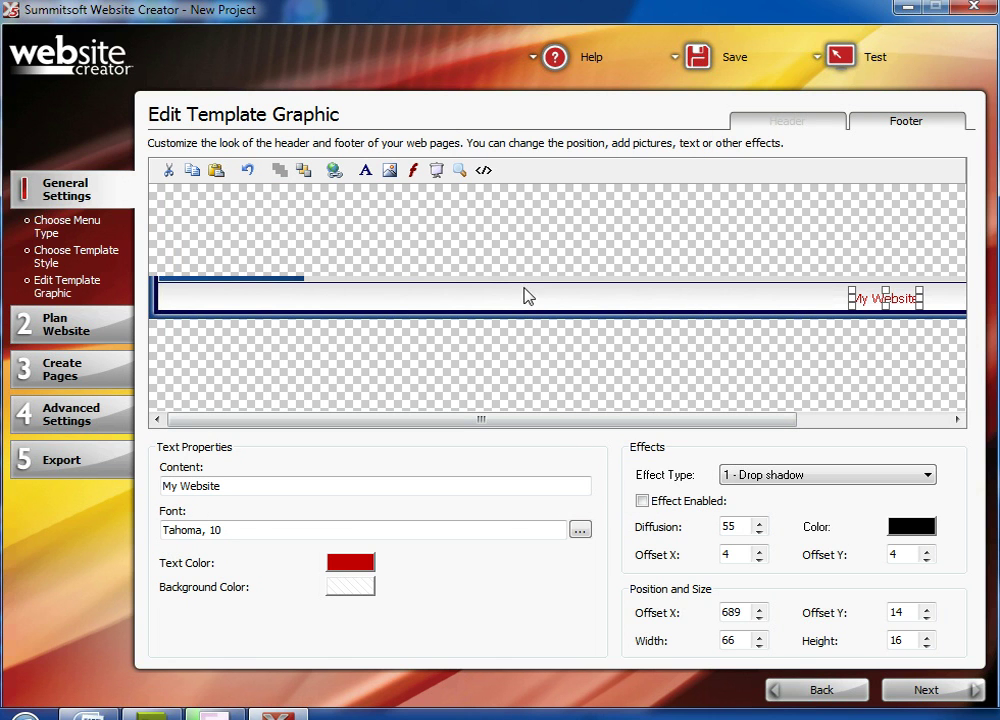
click(483, 171)
drag(216, 362, 304, 304)
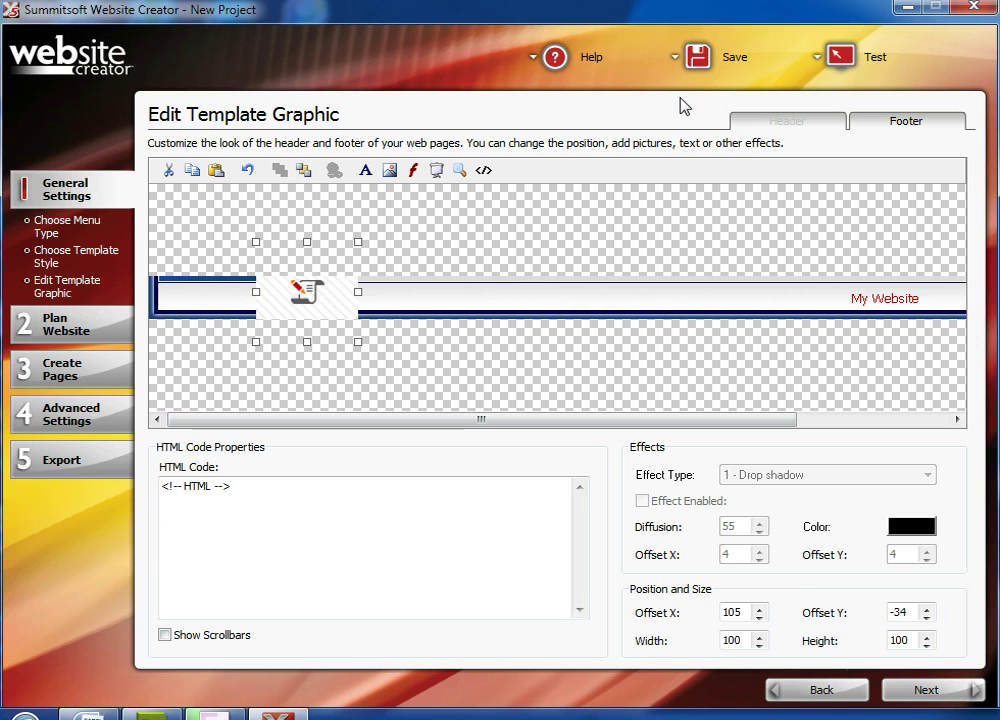
- Delete the HTML code object and the text object from the footer graphic
click(249, 170)
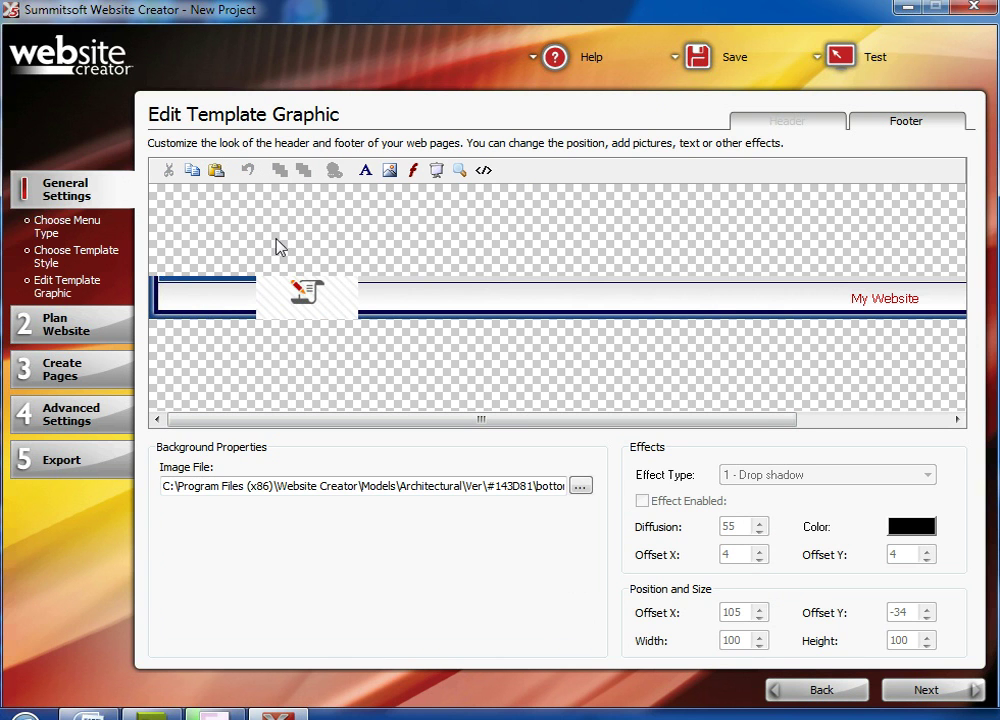
click(318, 298)
key(Delete)
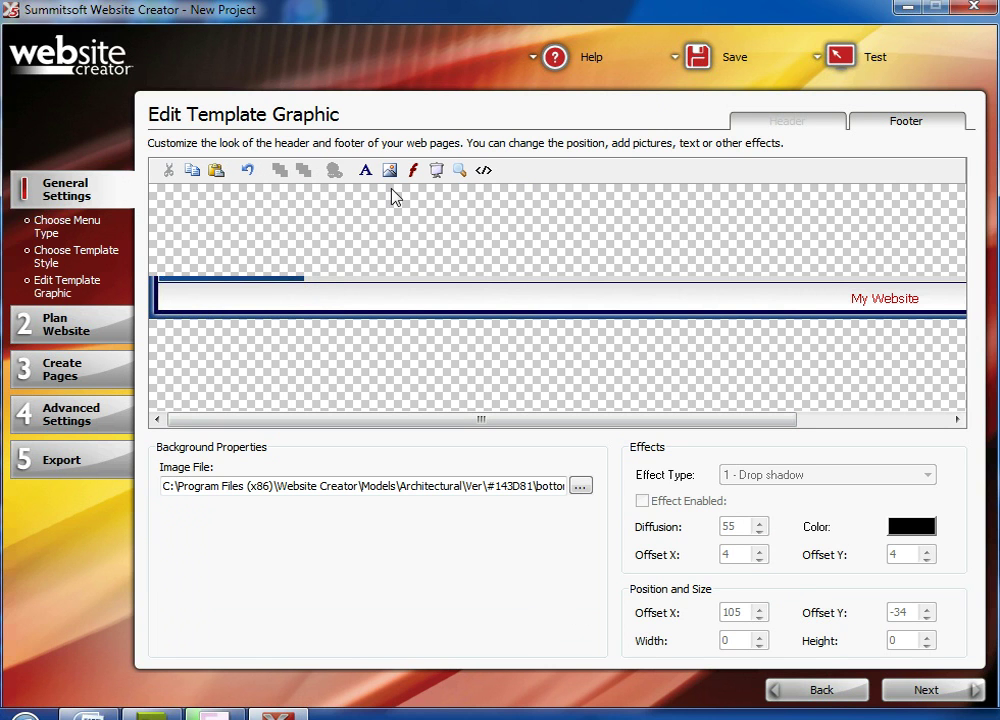
click(887, 291)
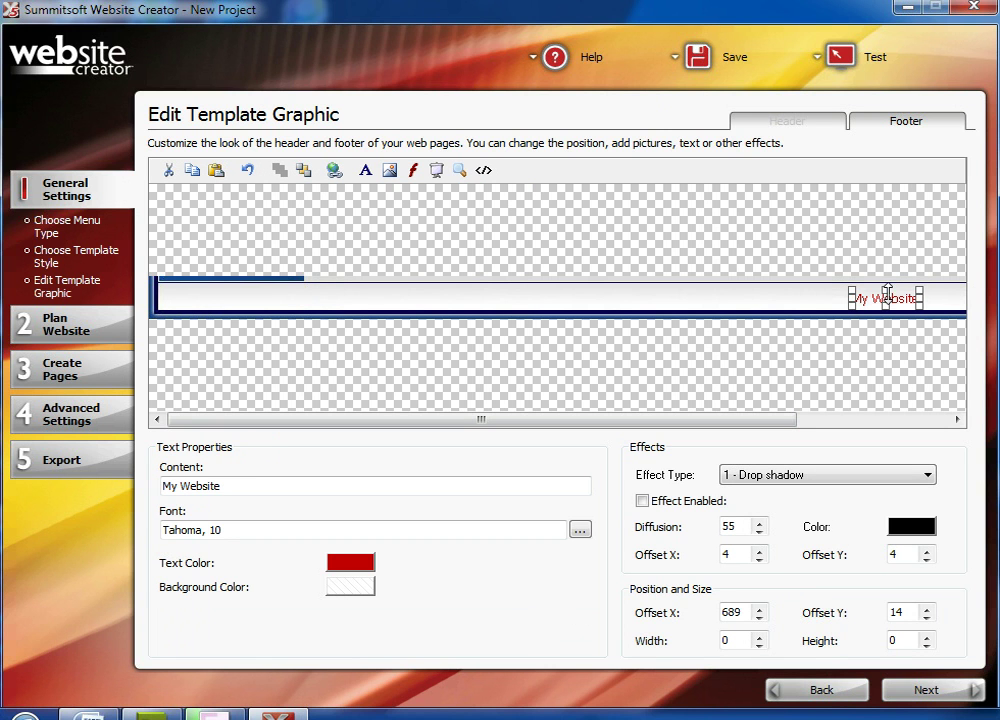
key(Delete)
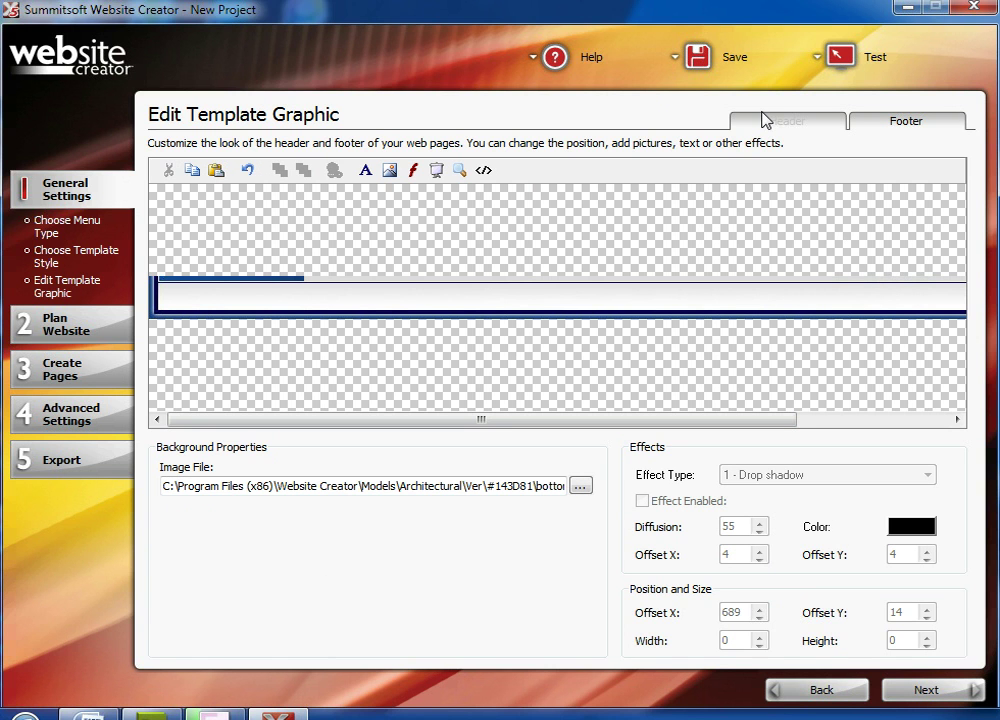
- Open the Plan Website section and look through the Home Page, Page 1, Page 2 and Page 3 entries in the map
click(77, 343)
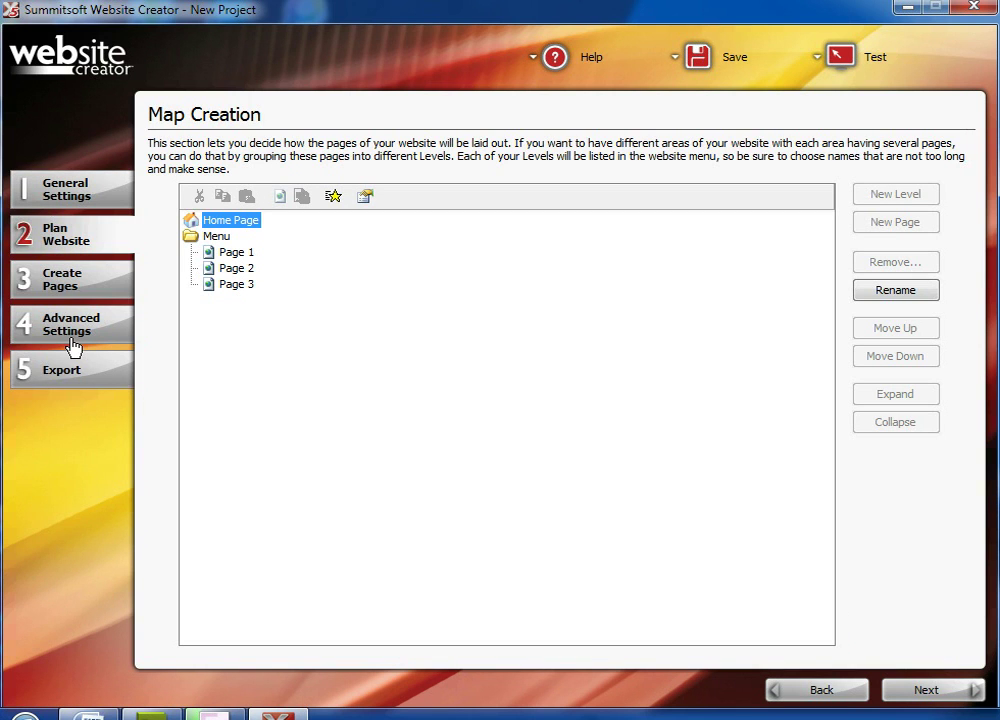
click(233, 221)
key(Return)
click(225, 253)
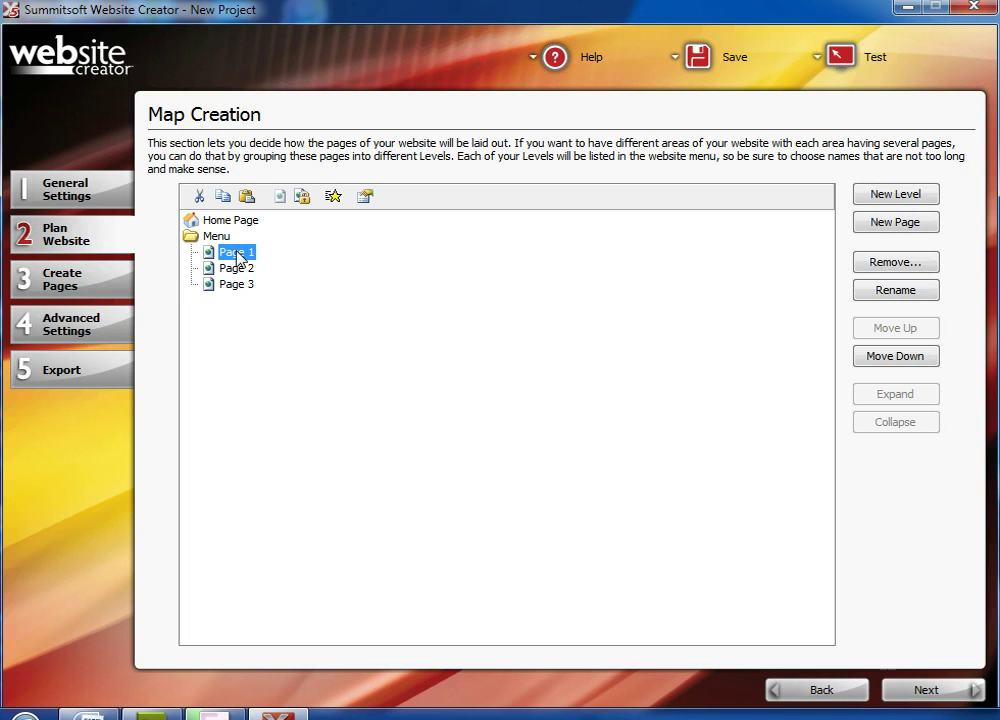
click(237, 268)
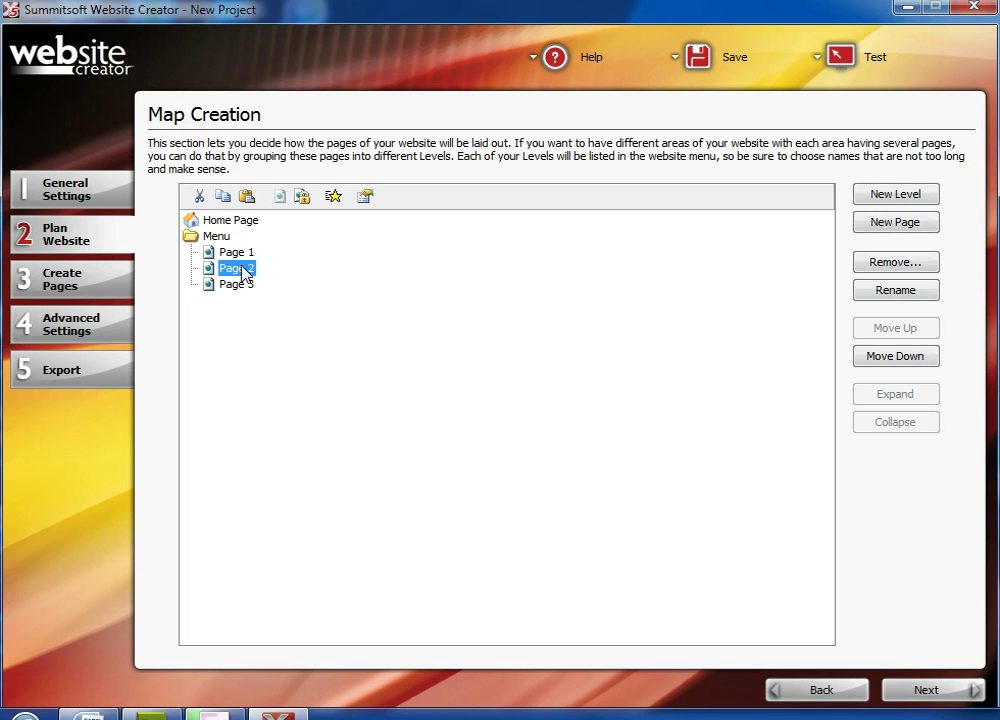
click(244, 285)
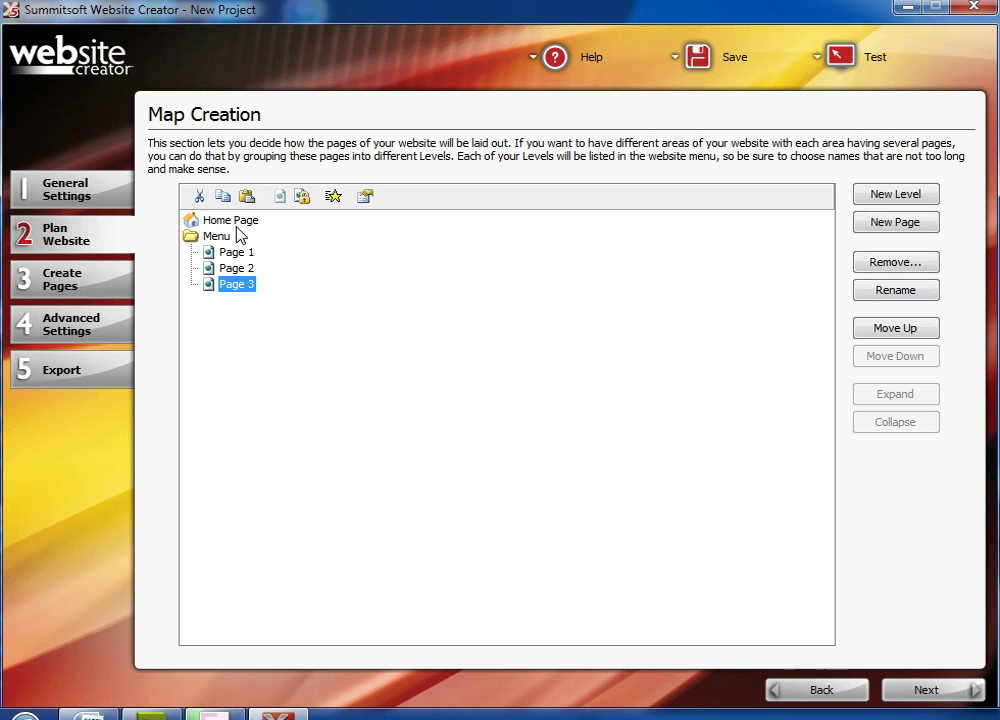
- Check the menu type options in the general settings and return to the website map
click(80, 193)
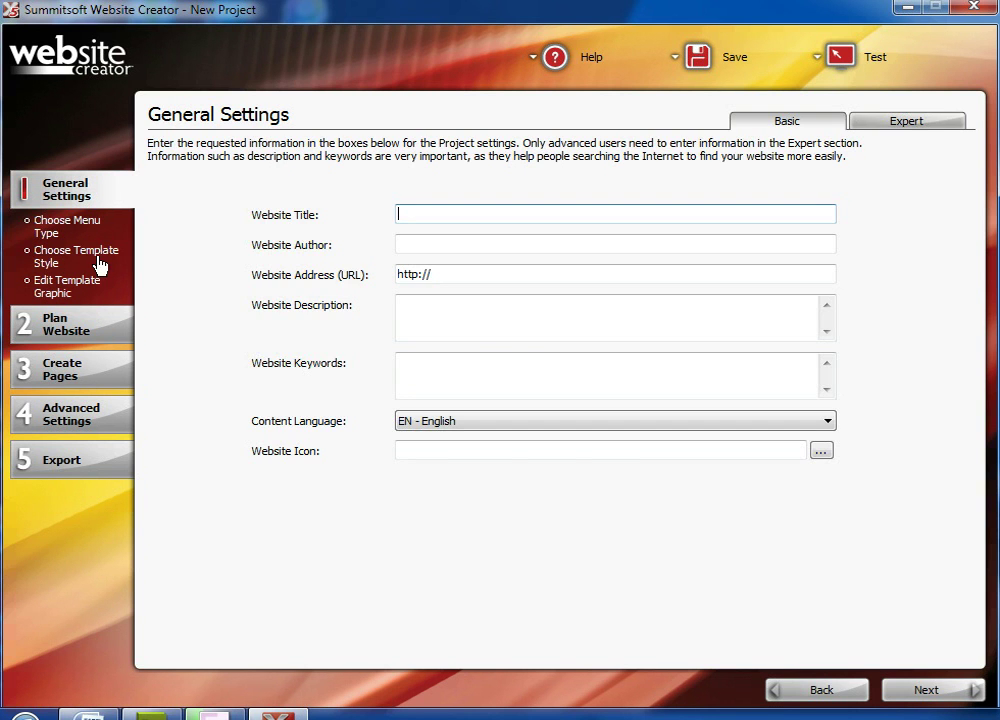
click(66, 224)
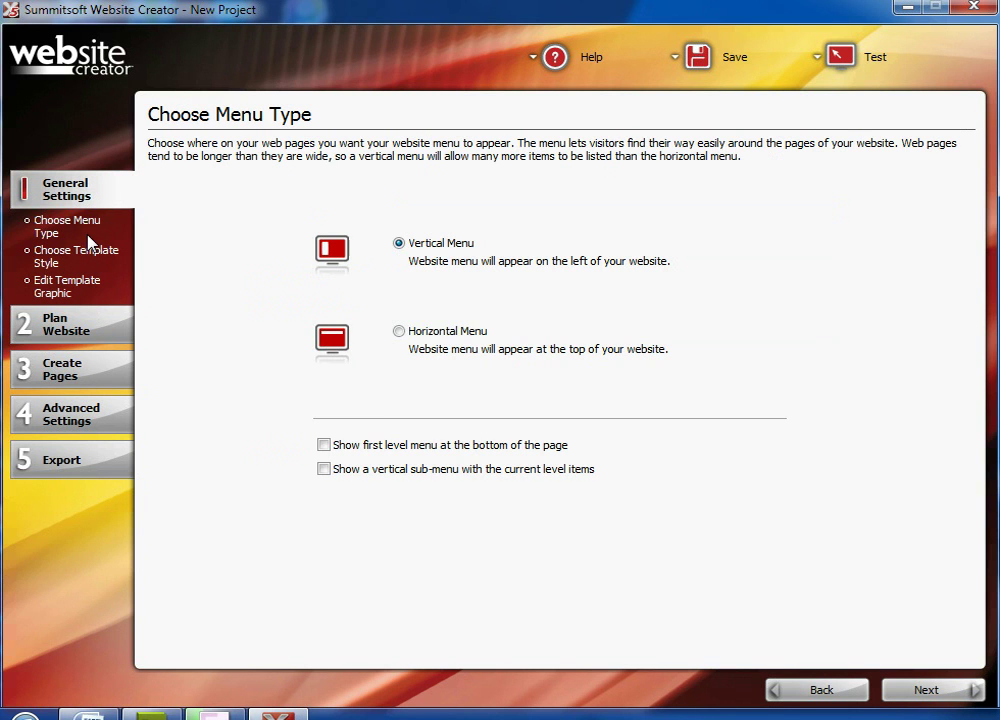
click(85, 338)
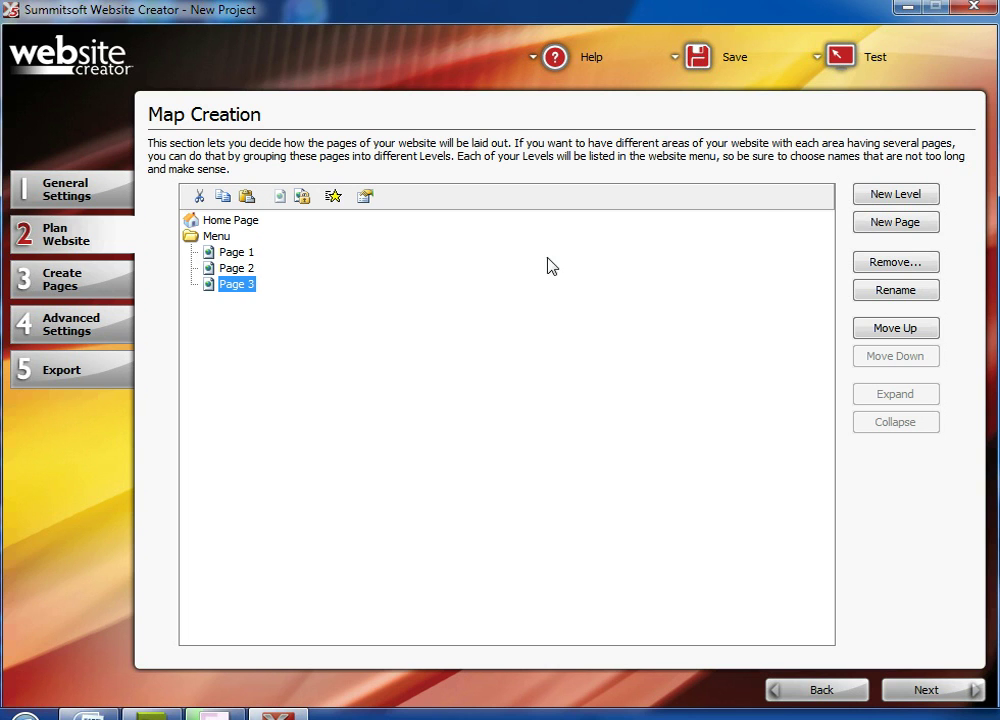
- Test the website in the preview, visit Page 3 and the home page, and close the preview
click(845, 70)
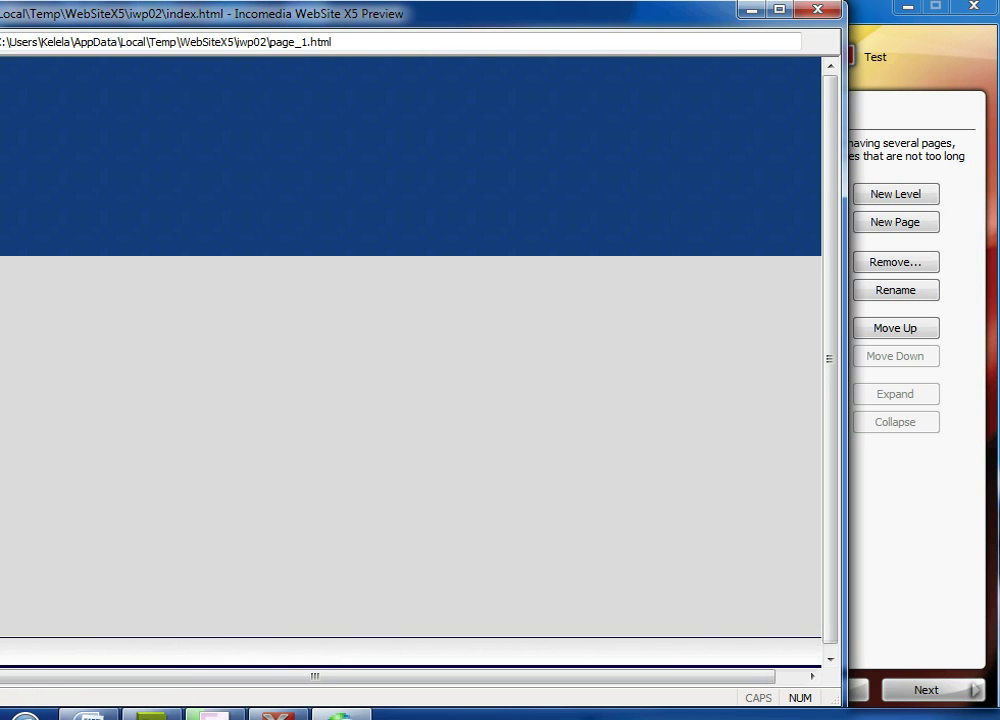
click(1, 290)
click(1, 300)
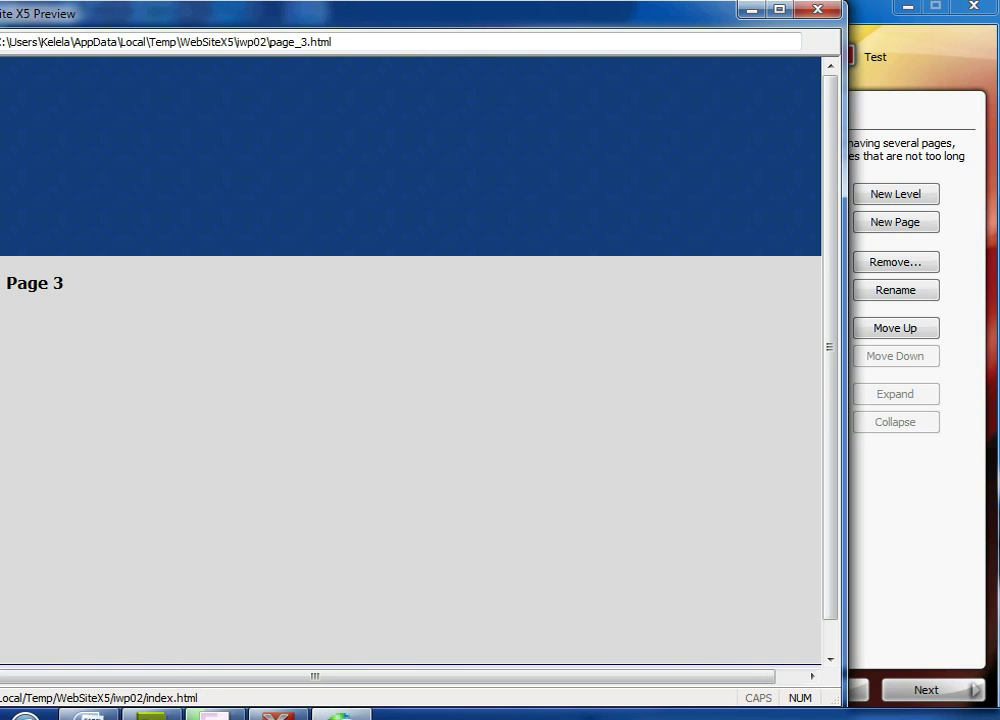
click(1, 280)
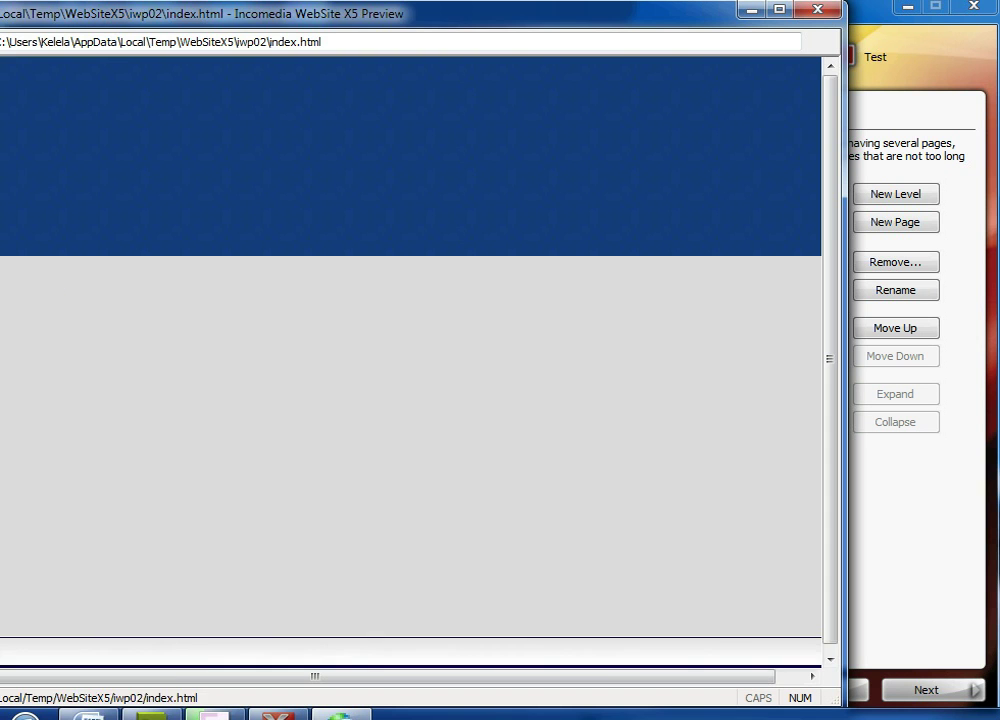
click(826, 11)
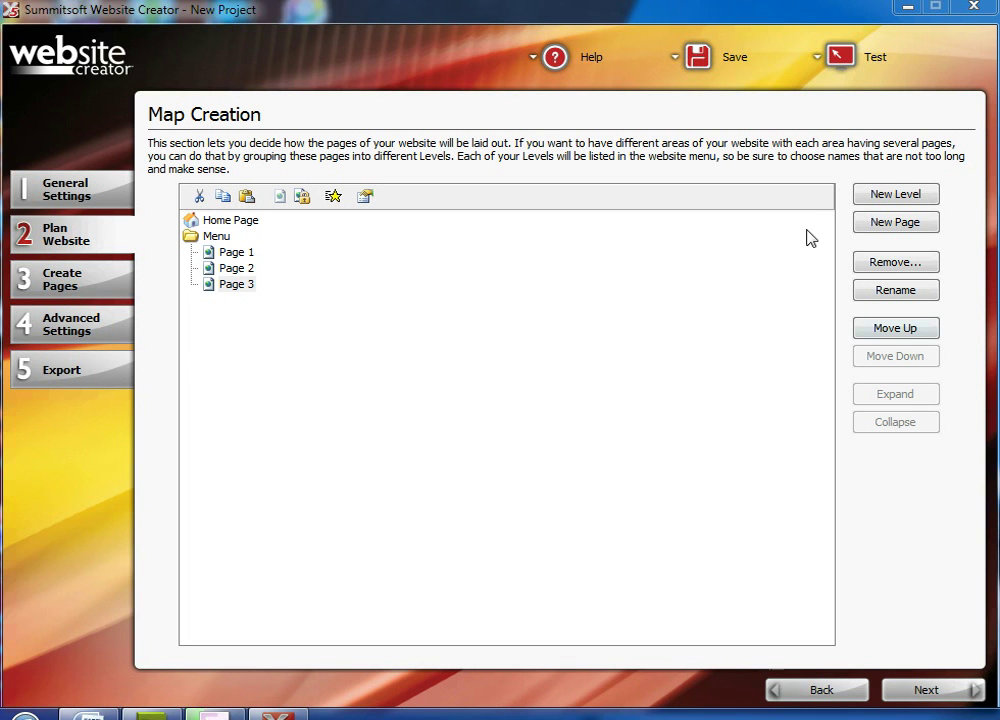
- Move Page 1 down one place in the Menu level and back up
click(236, 252)
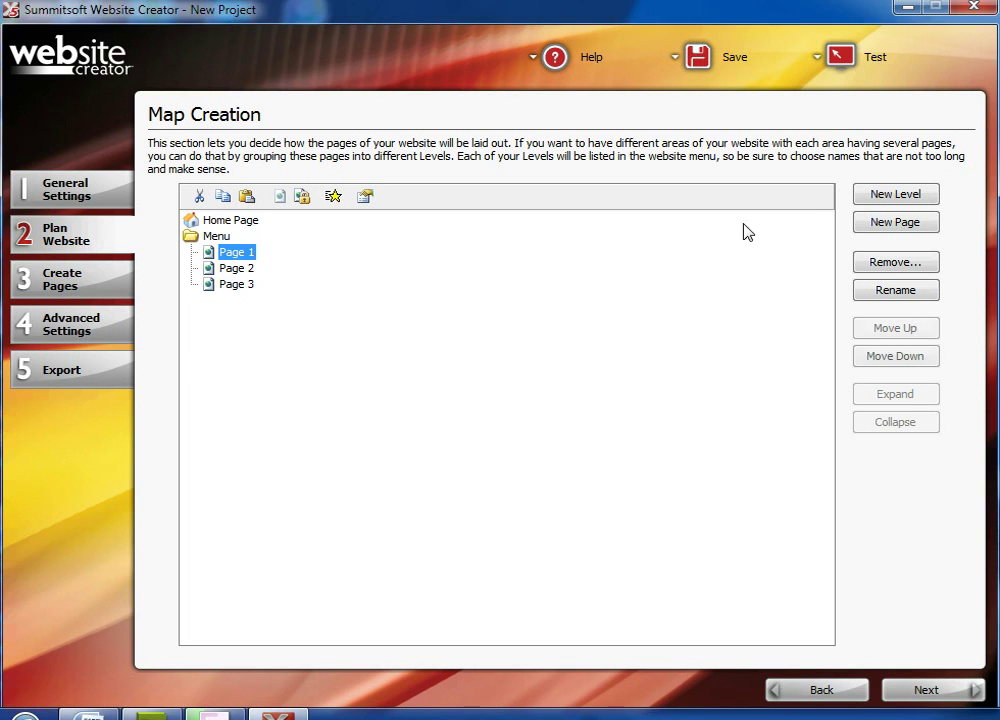
click(928, 360)
click(897, 333)
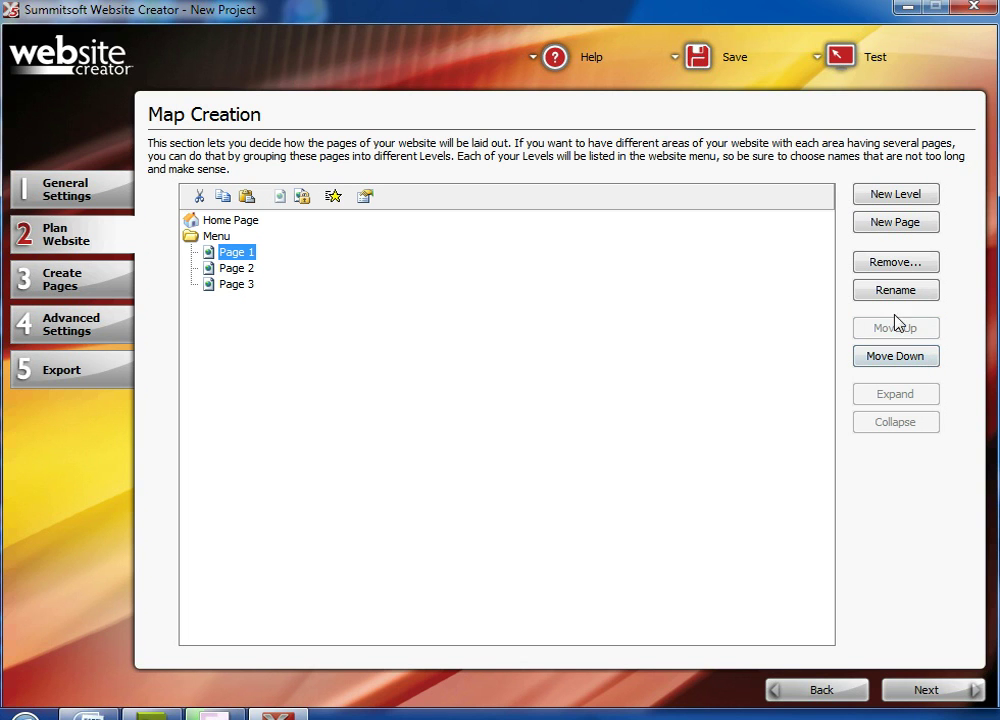
click(236, 268)
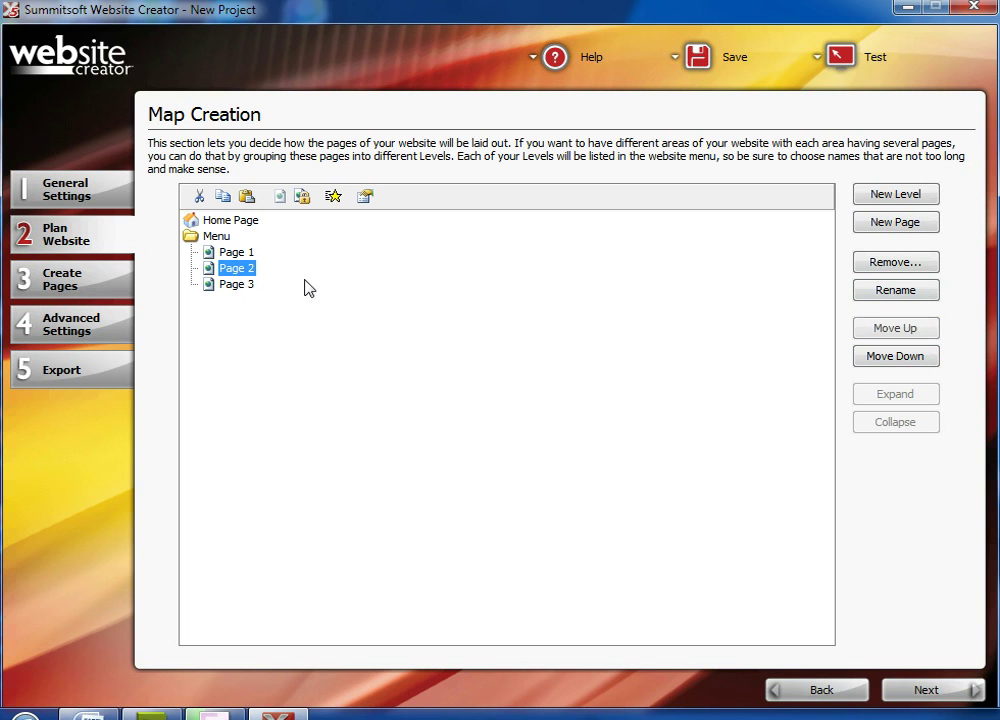
- Open the Home Page for page creation and place an Image object in the first cell of row 1
click(236, 222)
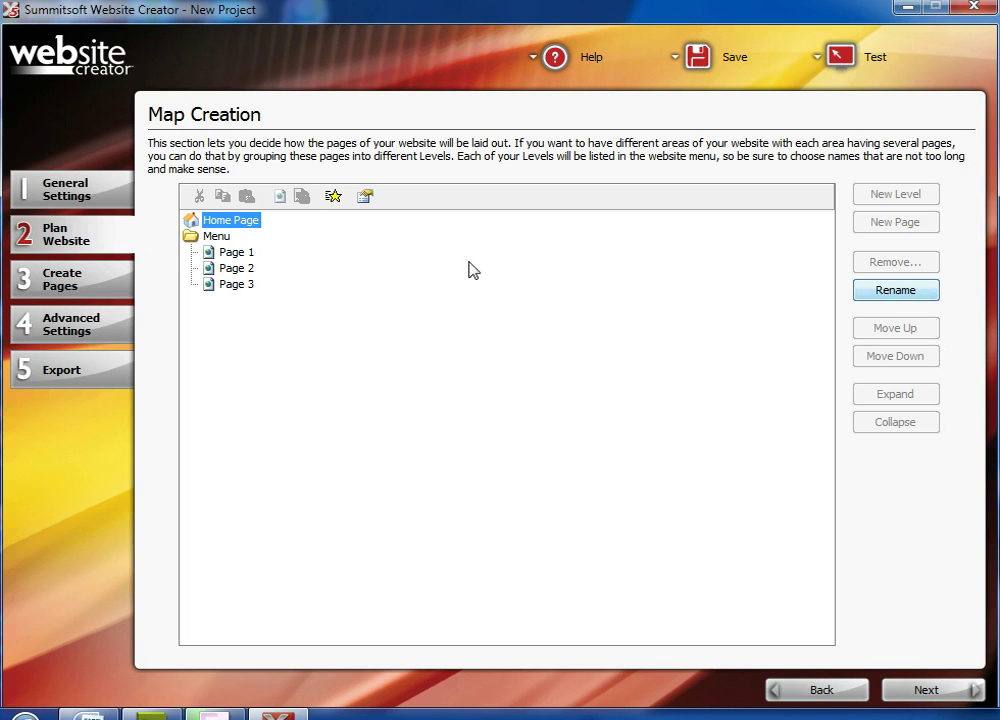
click(95, 295)
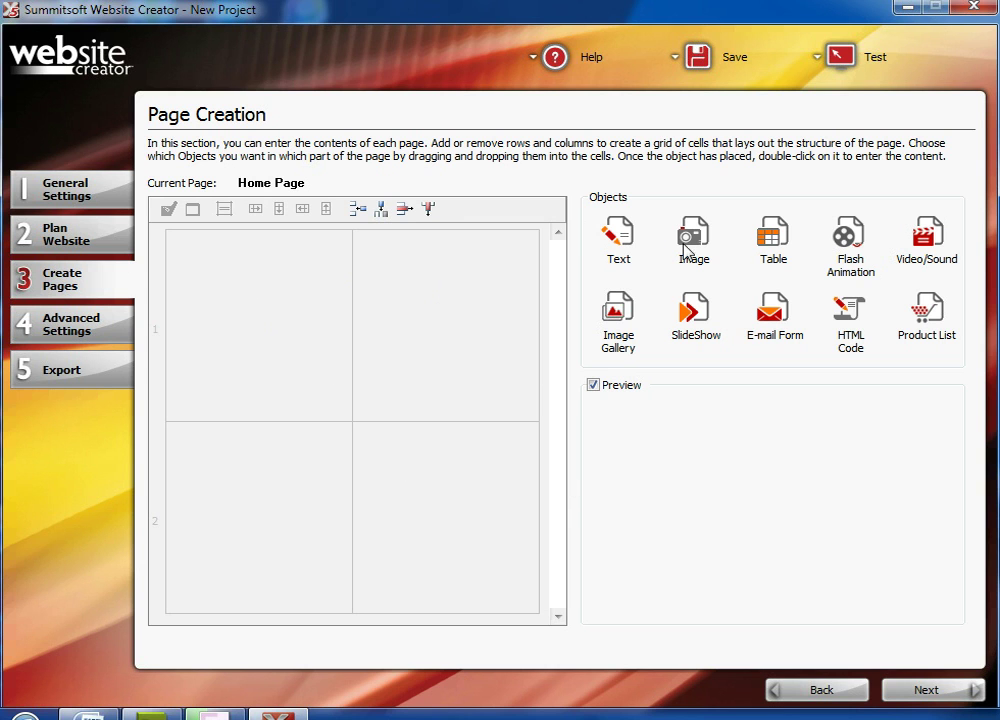
drag(694, 240, 237, 308)
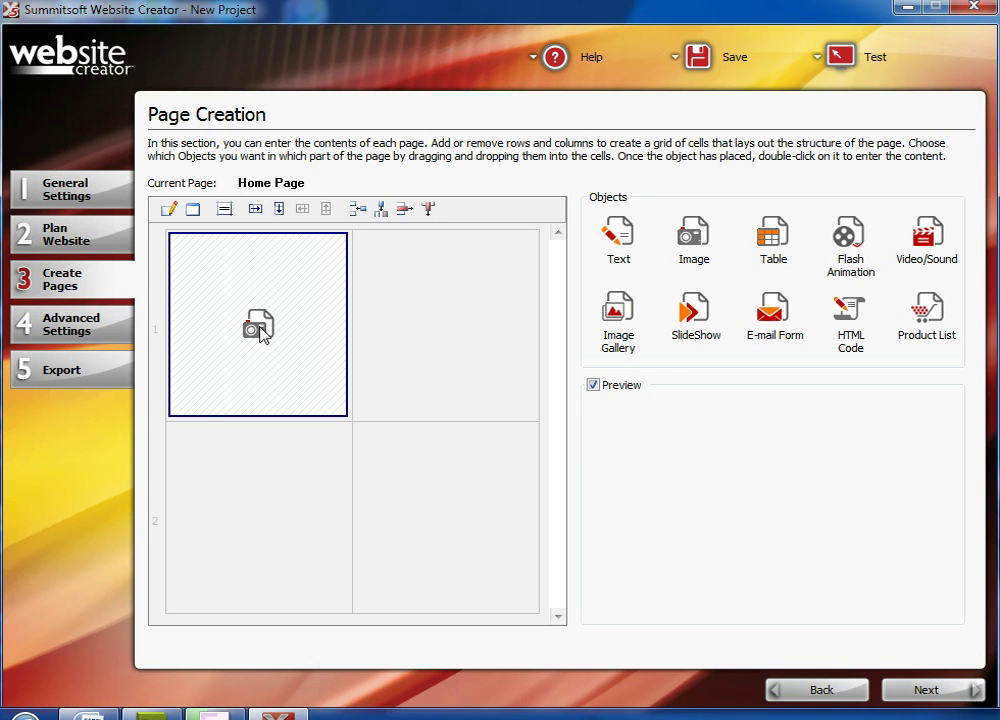
- Set the Image object's file to Ancient_ziggurat_at_Ali_Air_Base_Iraq_2005.jpg from the Internet Pics folder inside Pics
double_click(258, 326)
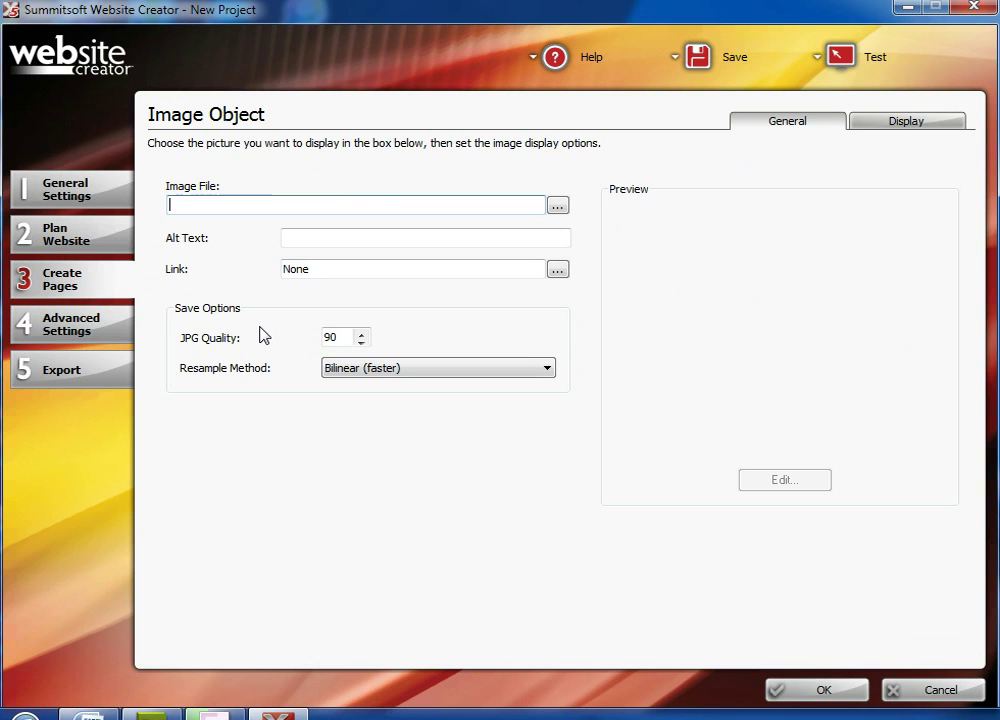
click(557, 205)
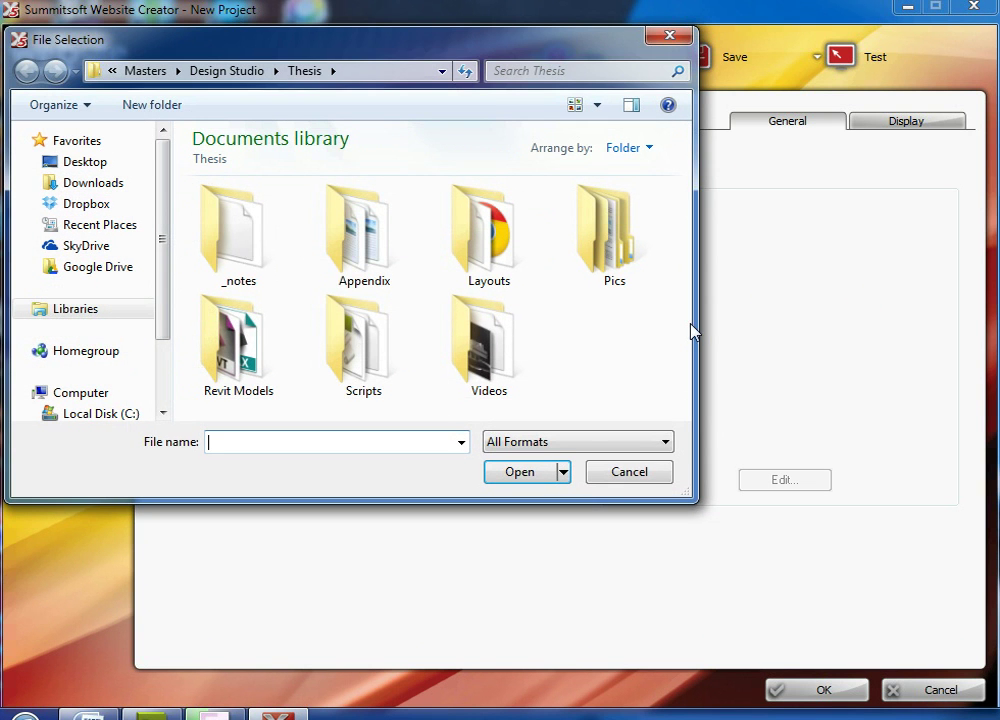
double_click(611, 268)
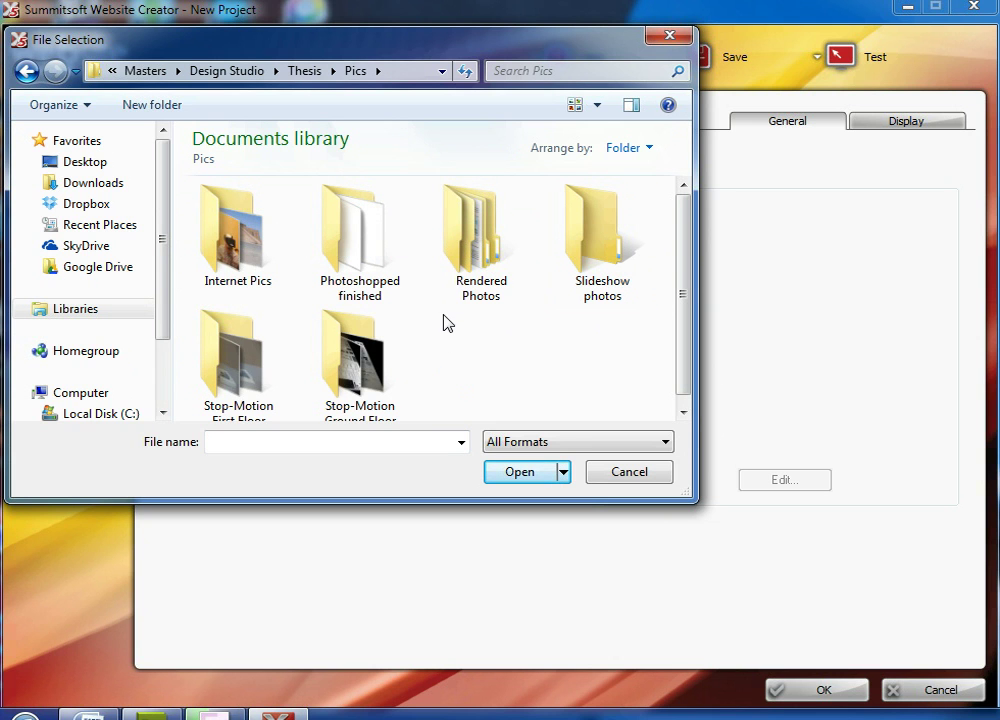
double_click(270, 216)
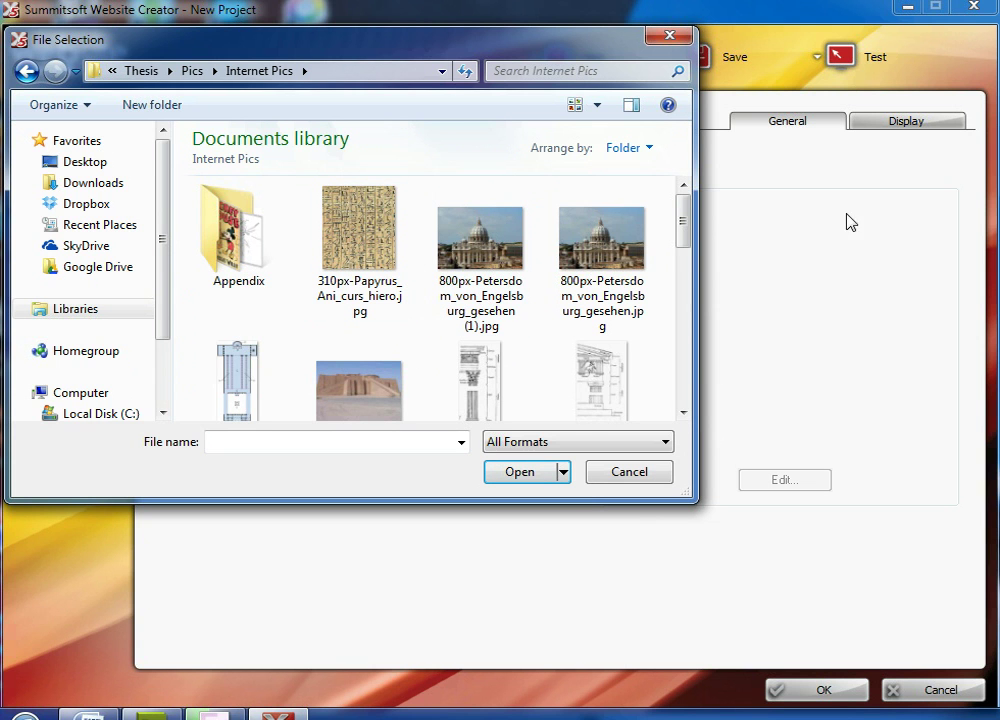
drag(689, 220, 690, 234)
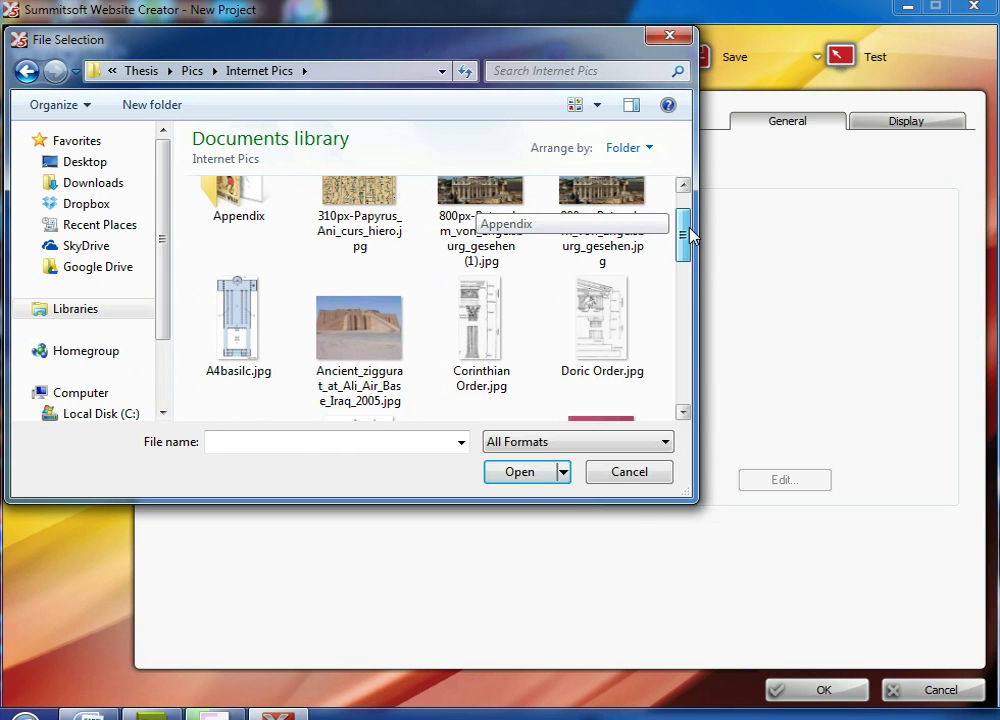
click(370, 320)
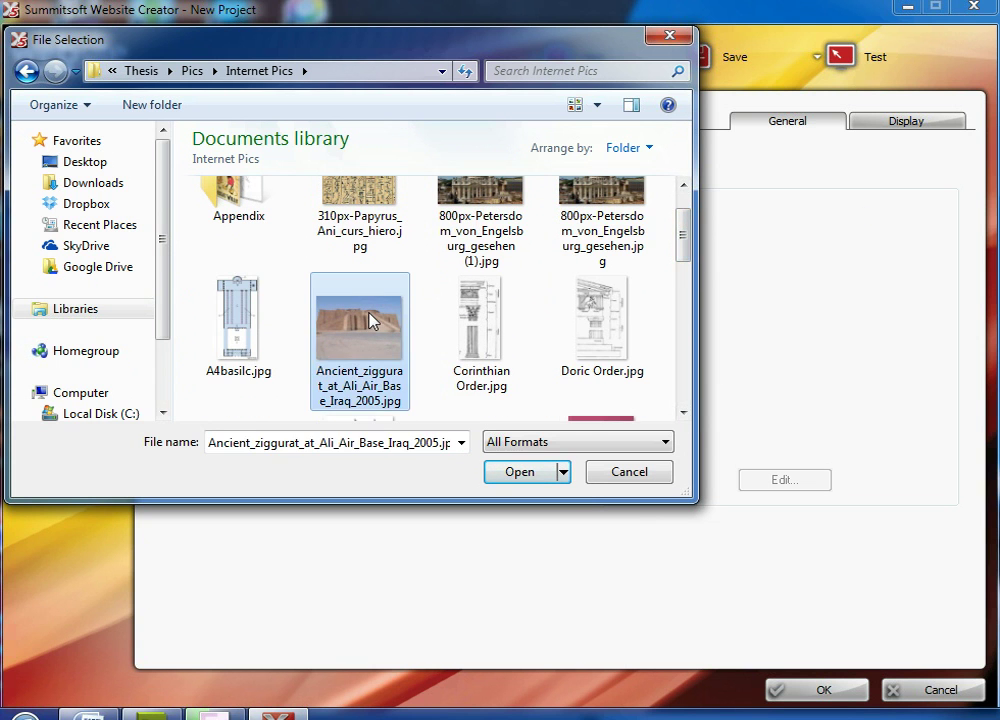
double_click(370, 320)
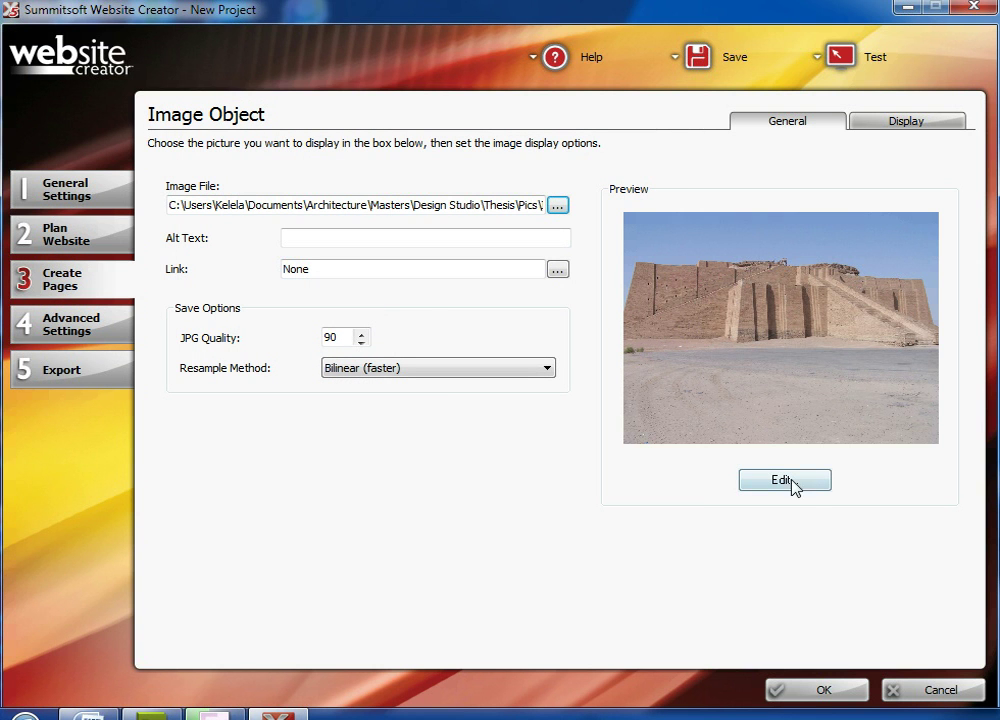
- Edit the ziggurat image with the Sharp/Blur filter, setting Sharpen to 43 and Blur to 12
click(762, 481)
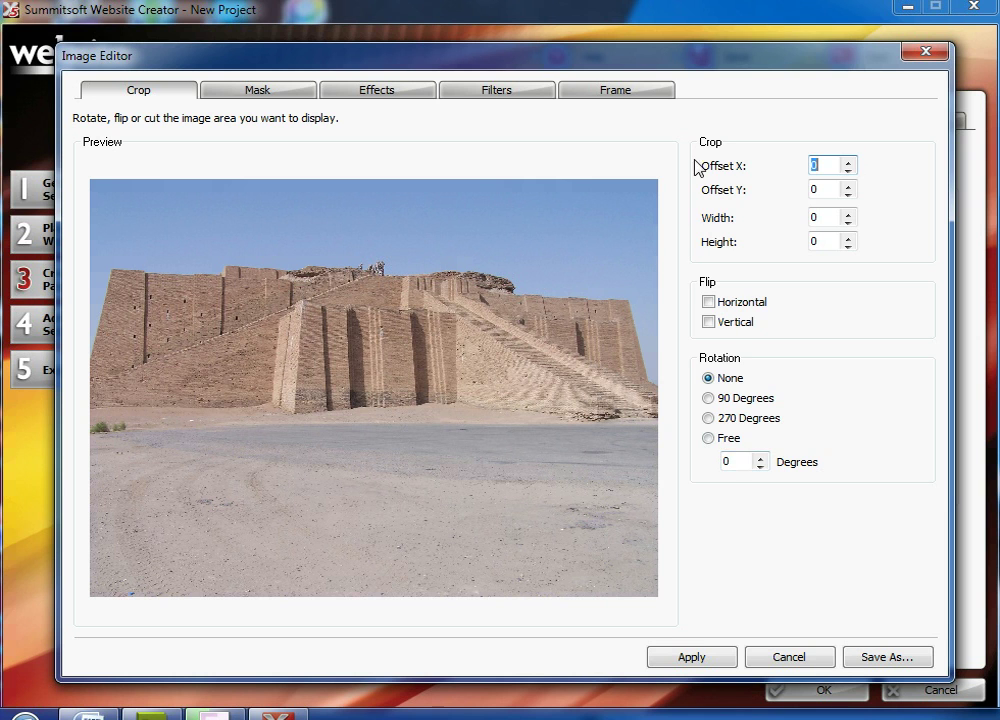
click(495, 90)
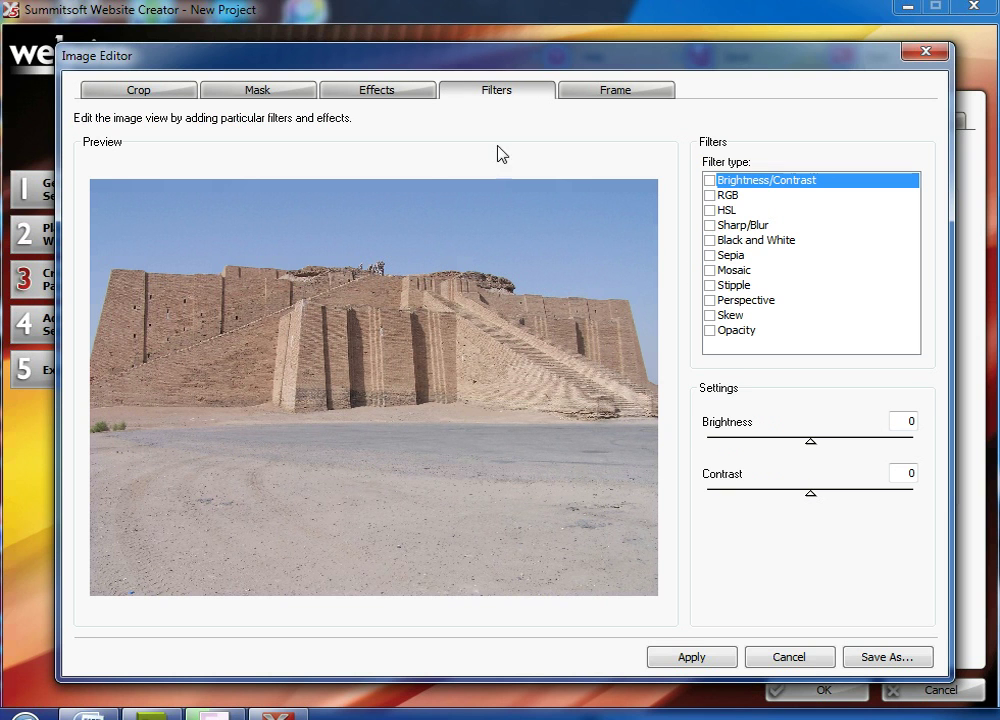
click(709, 196)
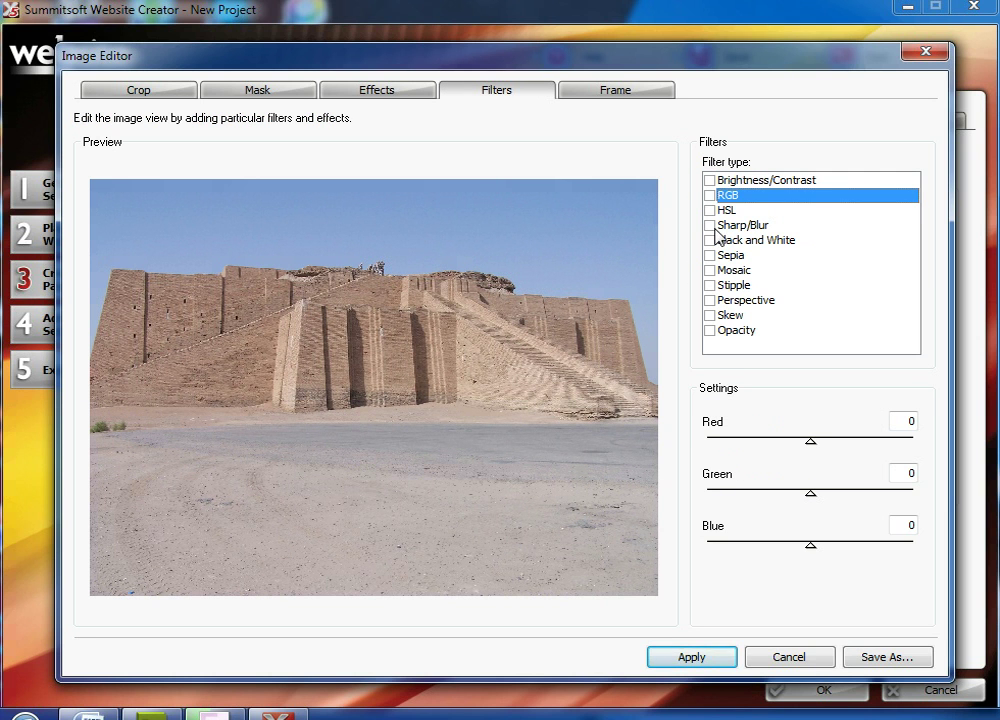
click(710, 225)
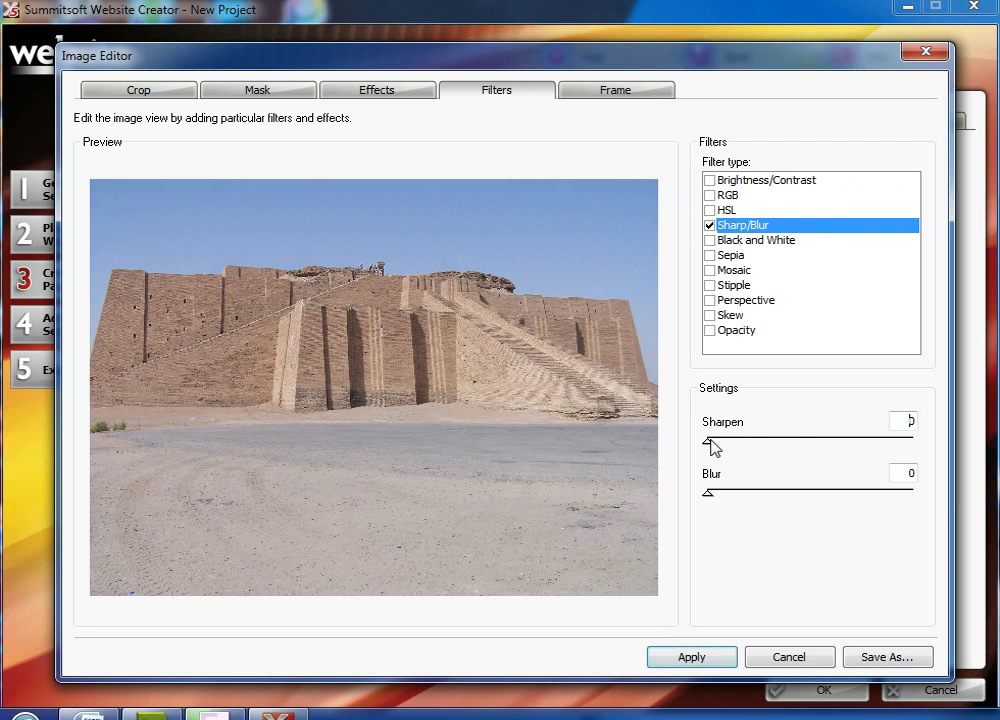
drag(712, 442, 800, 458)
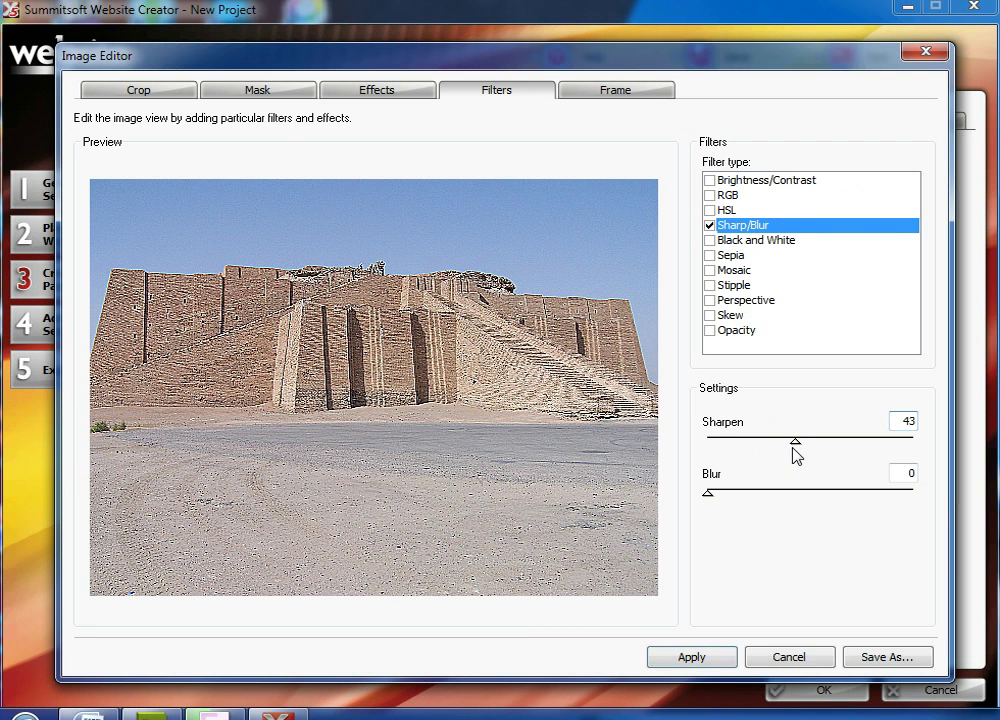
drag(717, 498, 737, 503)
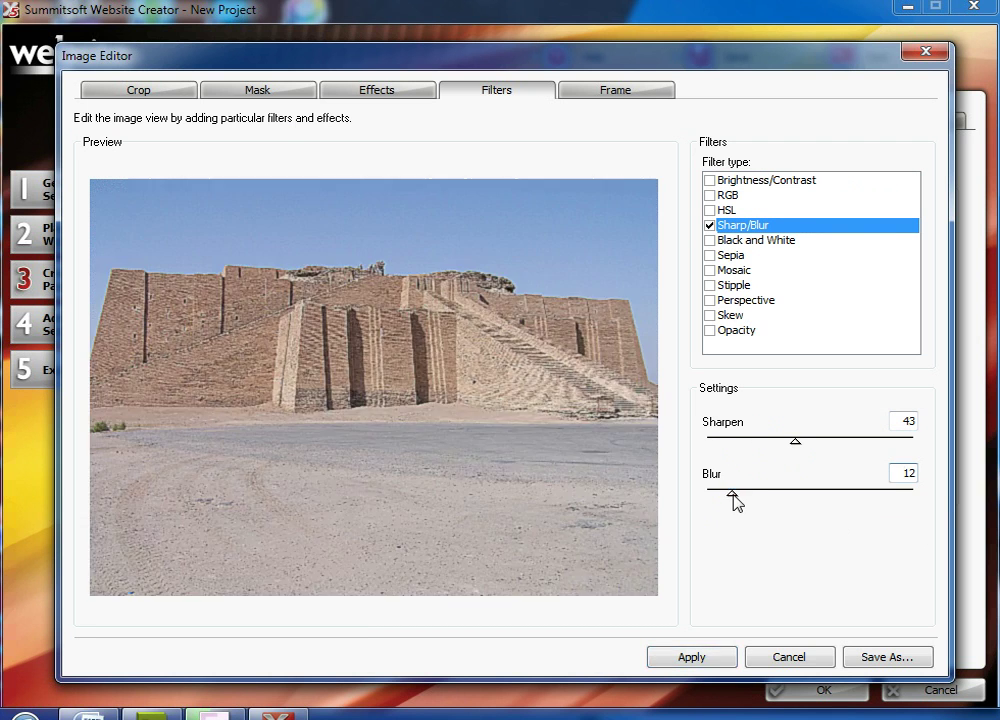
- Add the RGB filter to the image with Red at -230, Green raised slightly and Blue lowered, and apply the edits
click(709, 195)
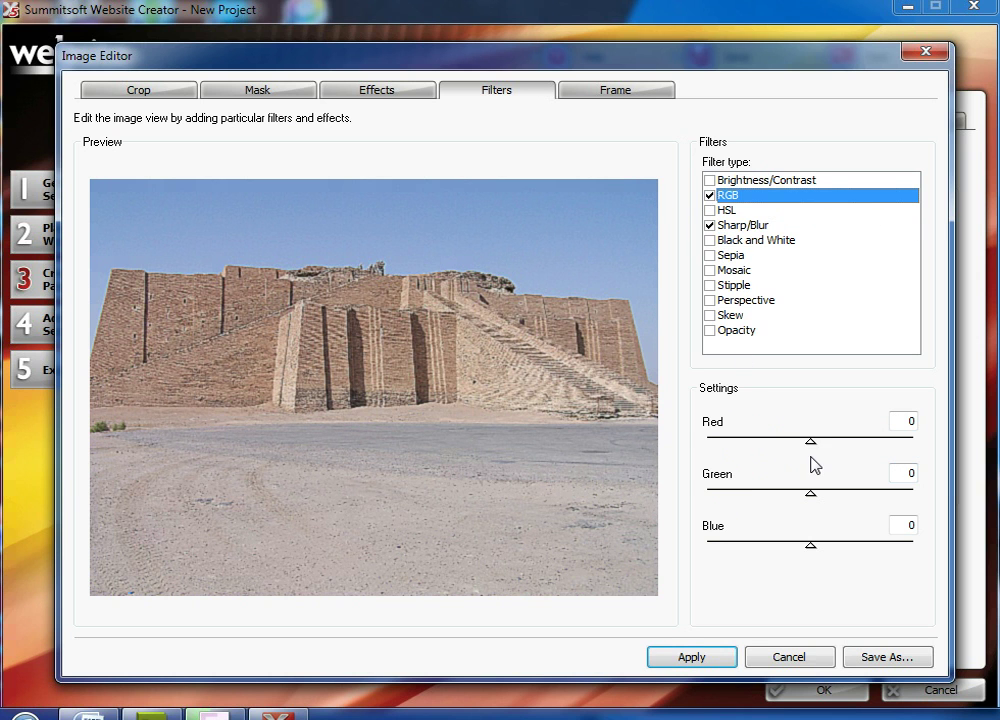
drag(810, 441, 714, 443)
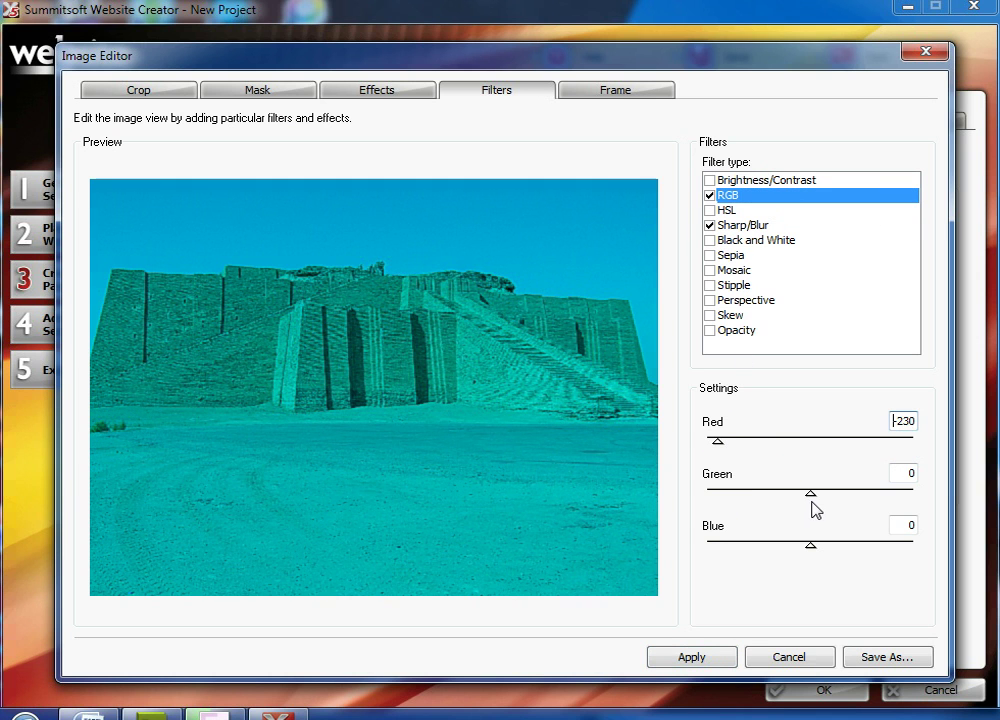
key(Tab)
drag(817, 496, 837, 494)
key(Tab)
drag(808, 548, 778, 548)
click(700, 659)
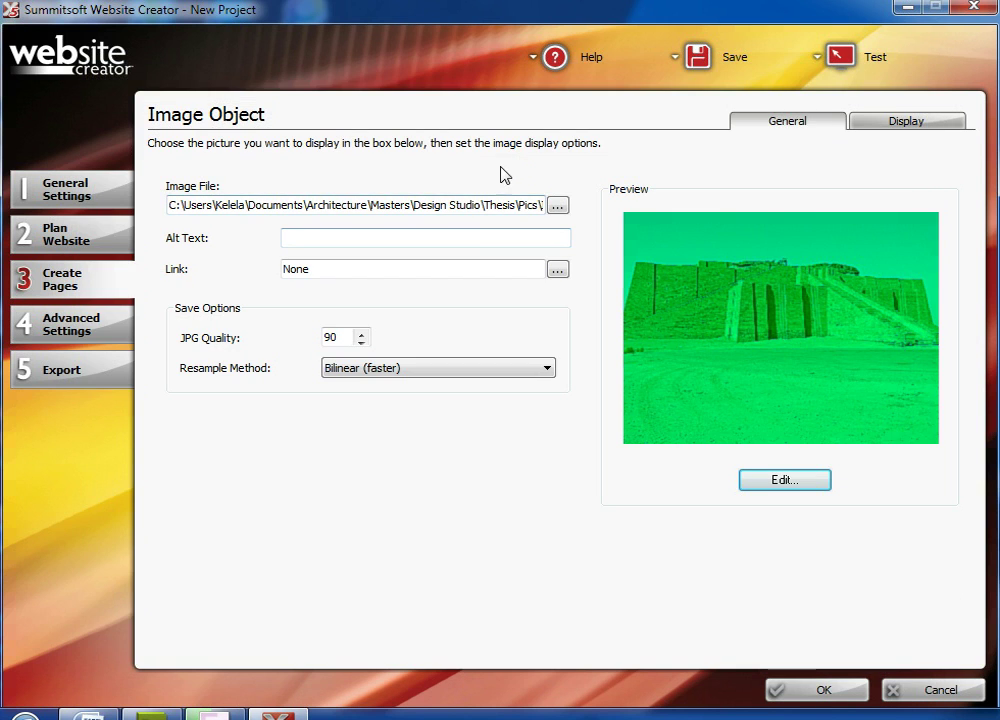
- Try the display option "Image Zoom – manually move enlarged image" with Free Movement as the movement type
click(389, 370)
click(388, 374)
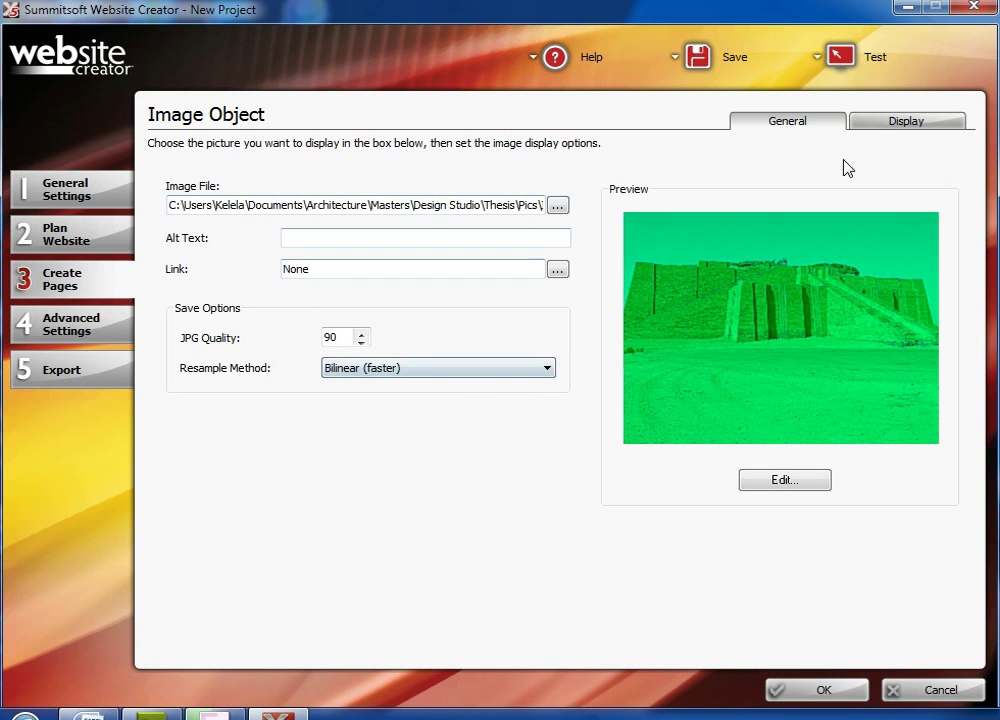
click(876, 128)
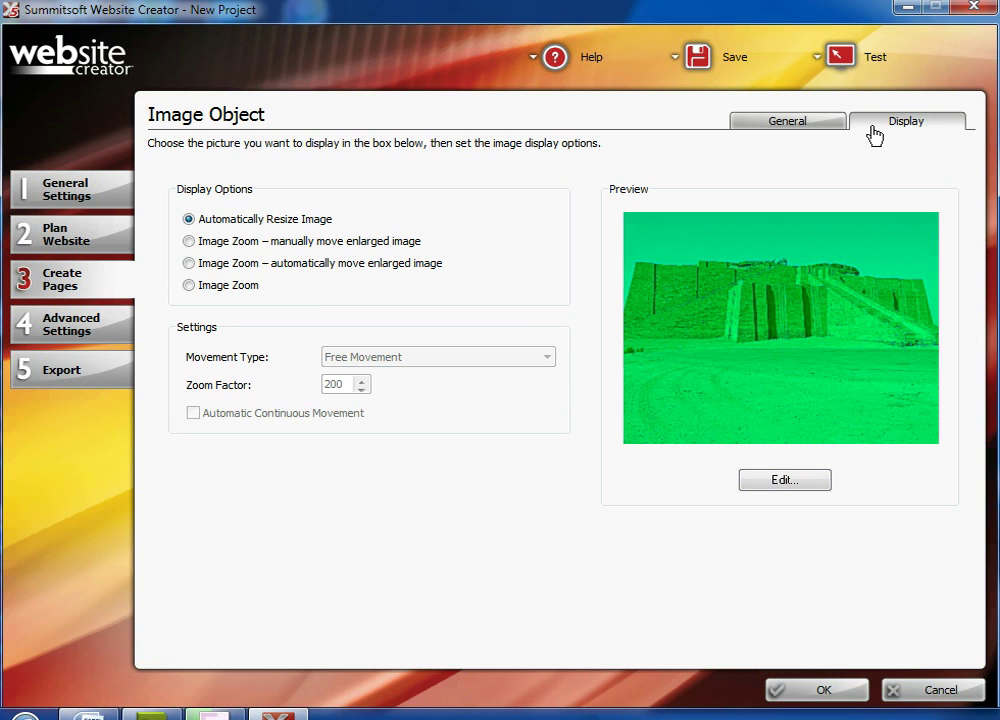
click(190, 241)
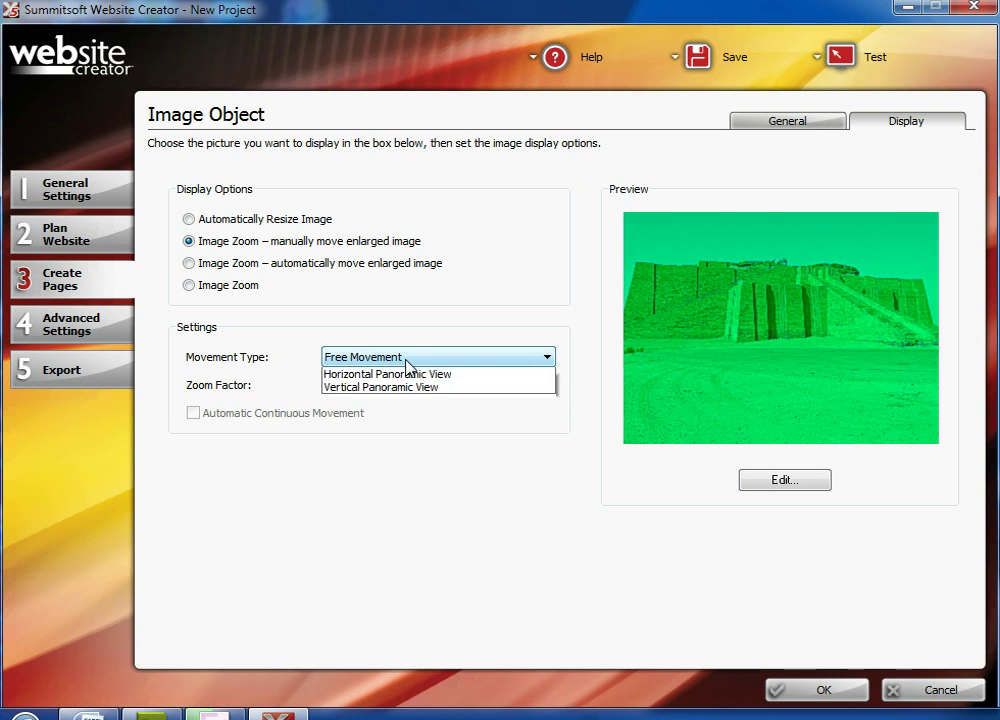
click(410, 362)
click(424, 370)
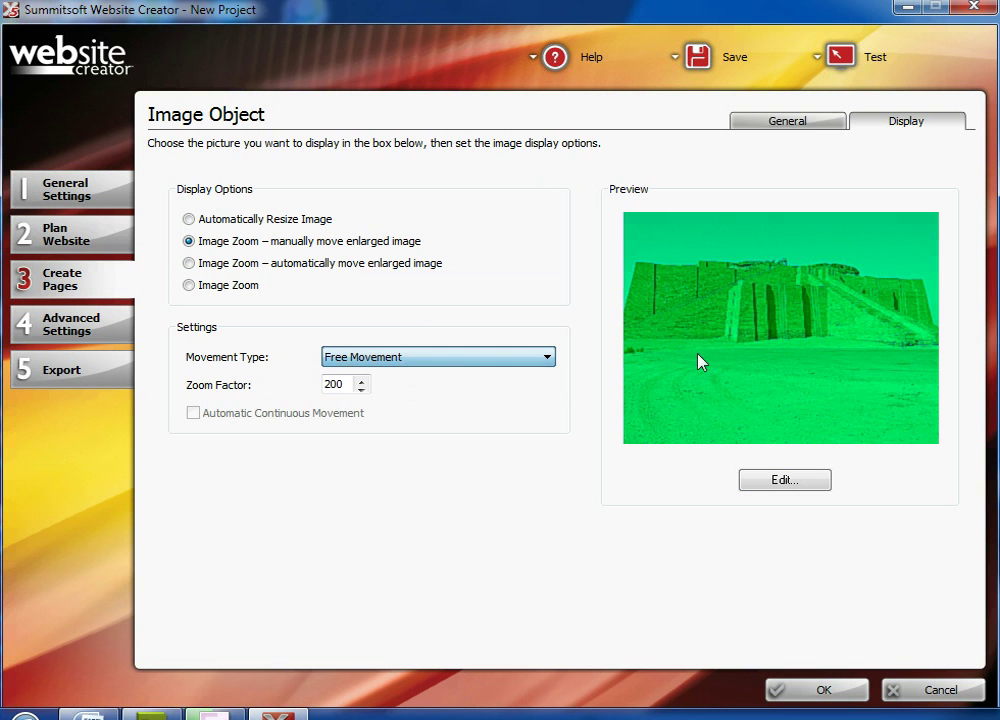
- Apply the first mask of row 2, with the rough brushed edge, to the image
click(753, 483)
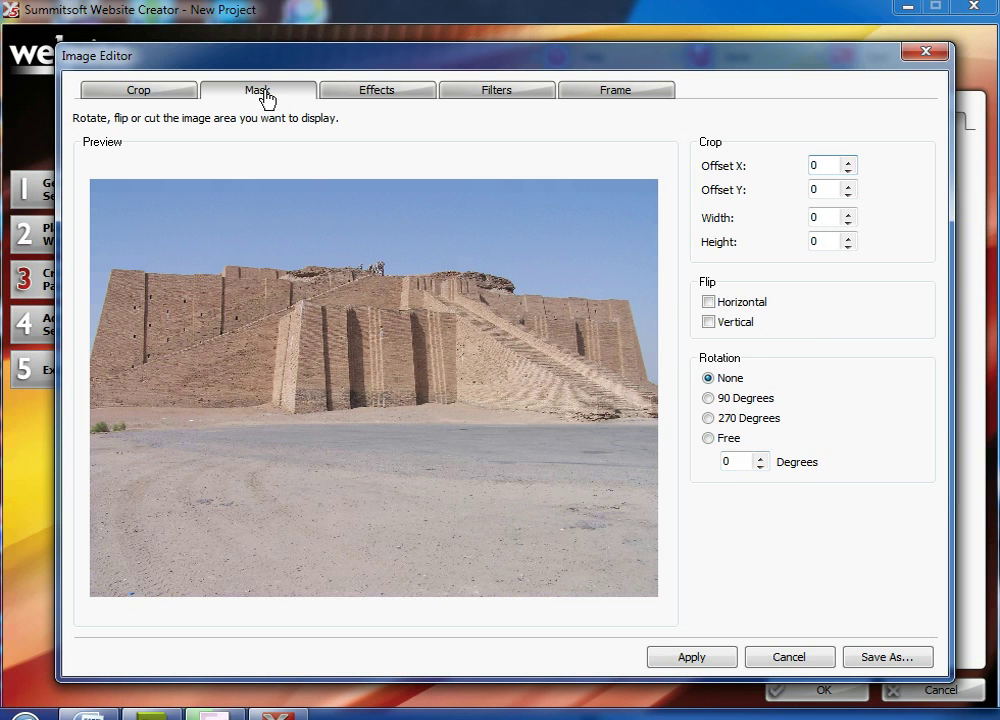
click(262, 92)
click(767, 362)
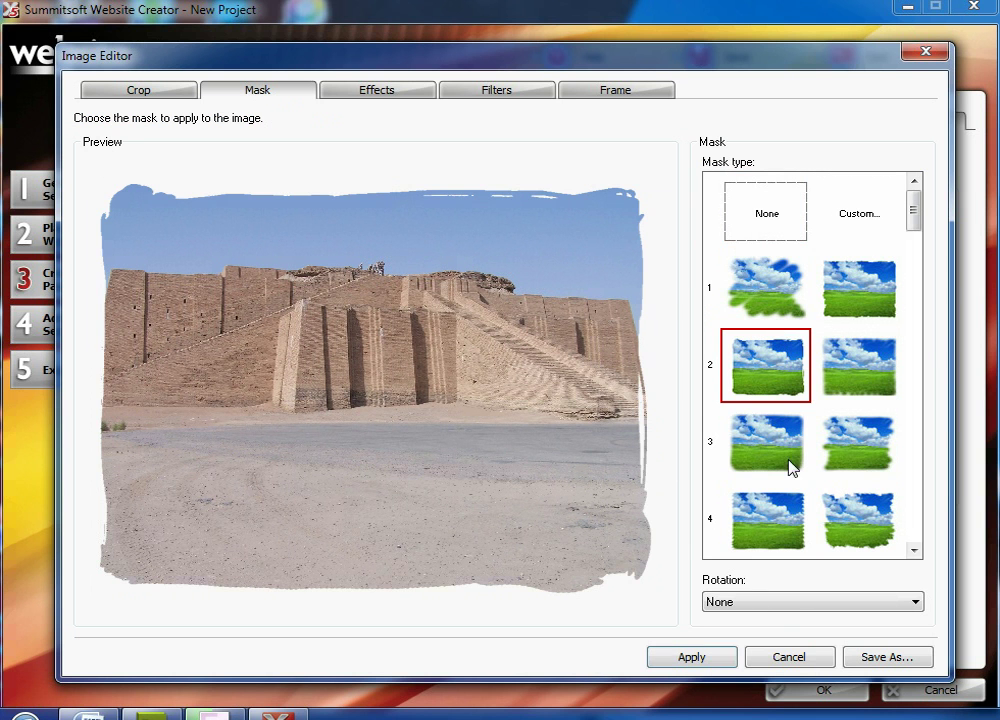
click(727, 658)
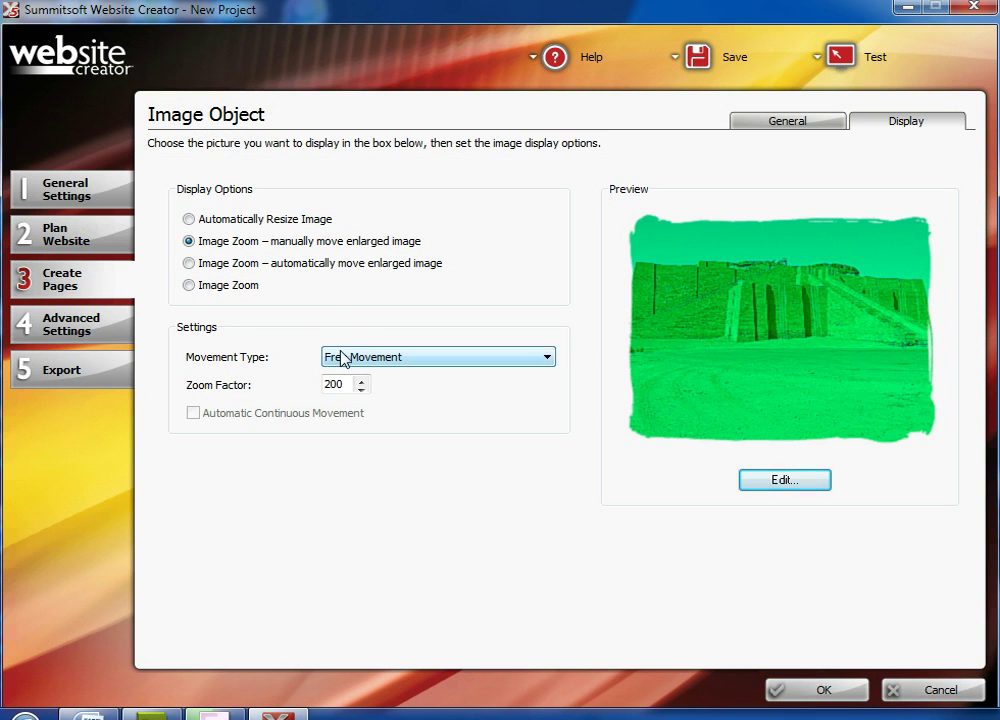
- Set the display option to Automatically Resize Image, enter the alt text "Ziggurat", and confirm the Image object
click(212, 285)
click(225, 265)
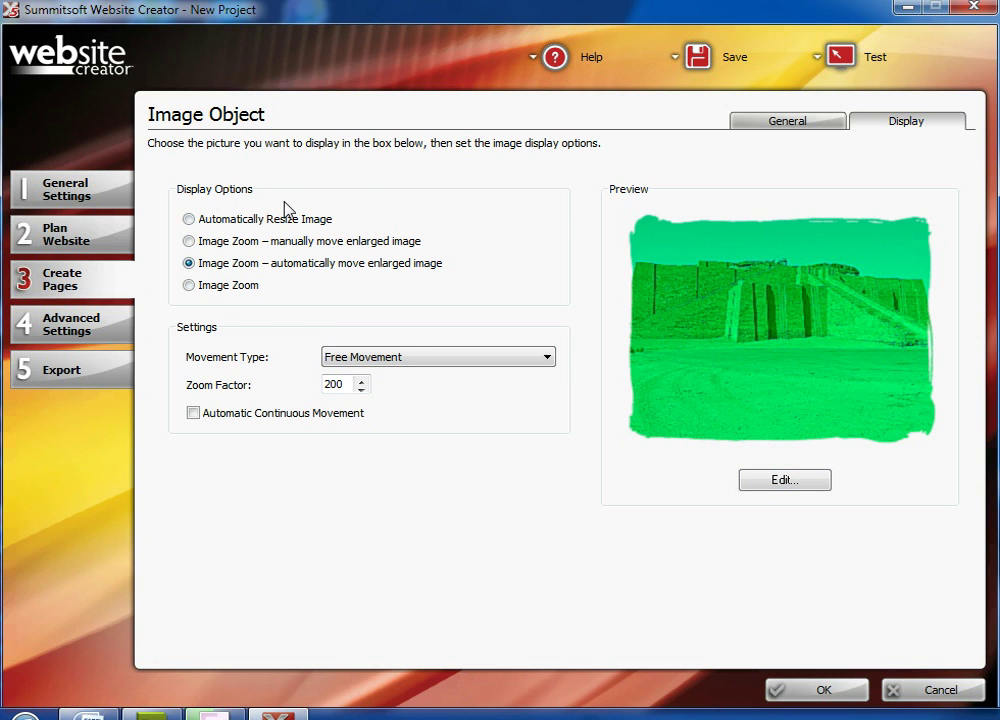
click(257, 219)
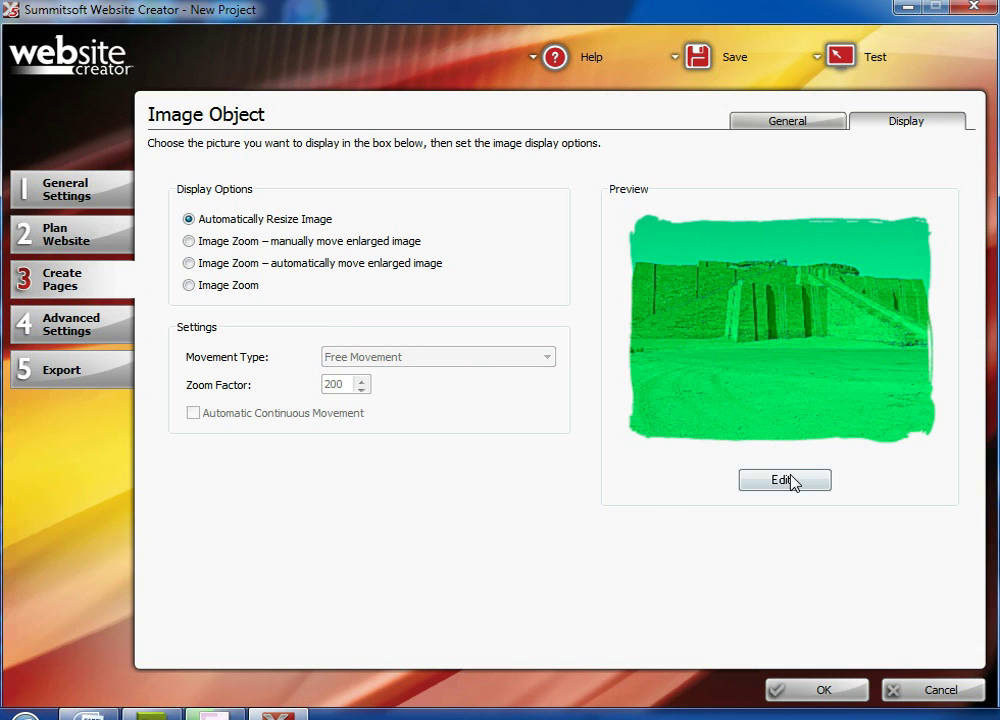
click(764, 122)
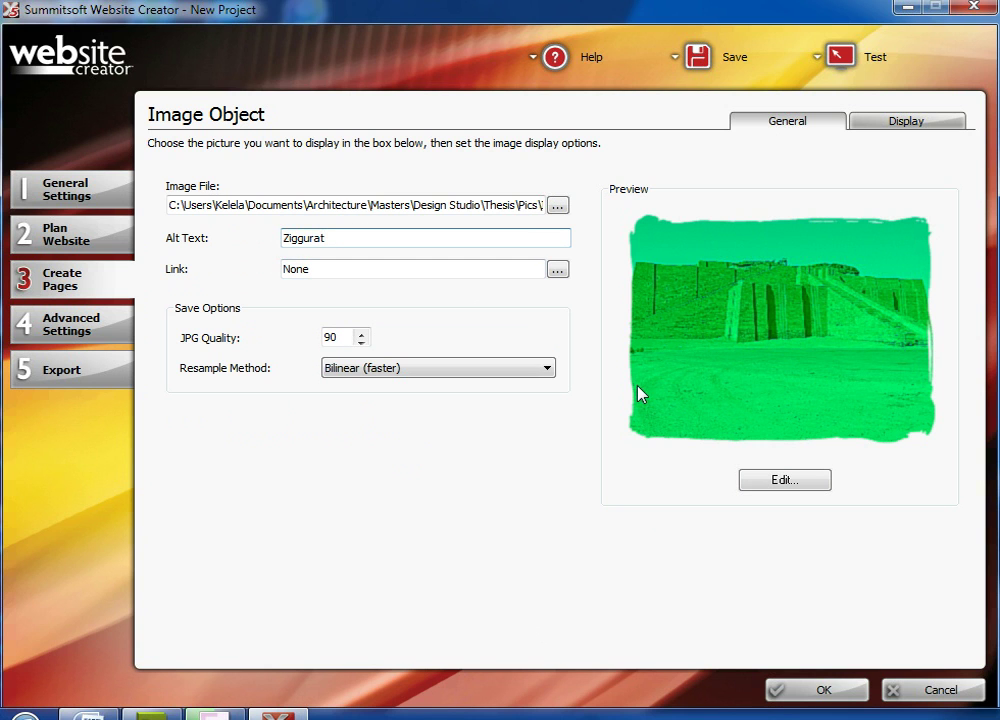
click(798, 690)
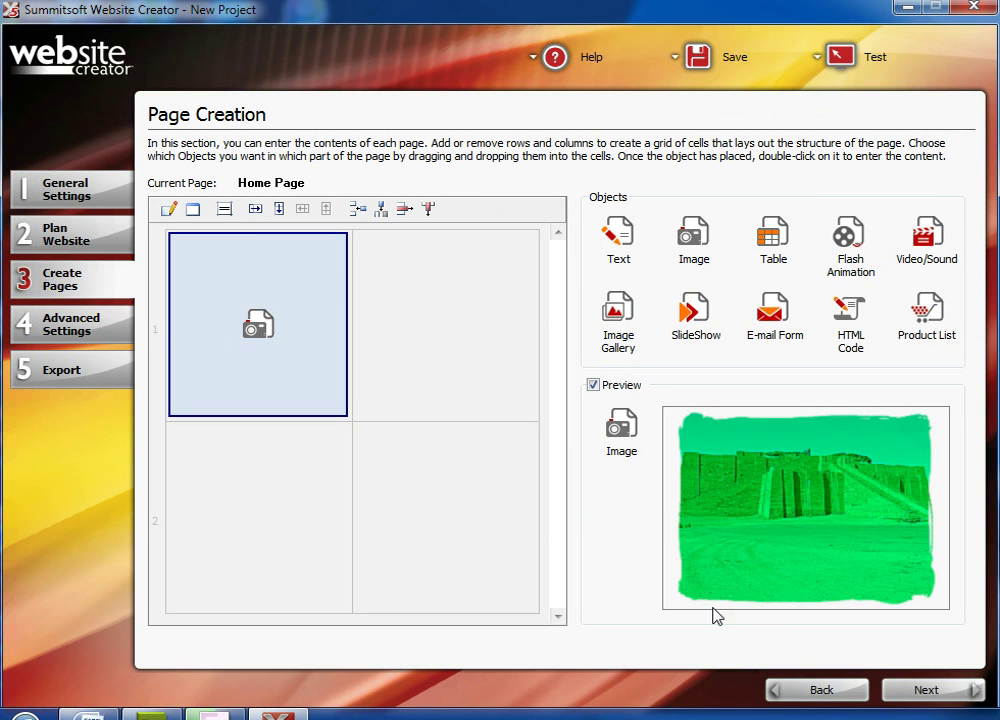
- Test the website to check the edited image on the Home Page, and close the preview
click(898, 57)
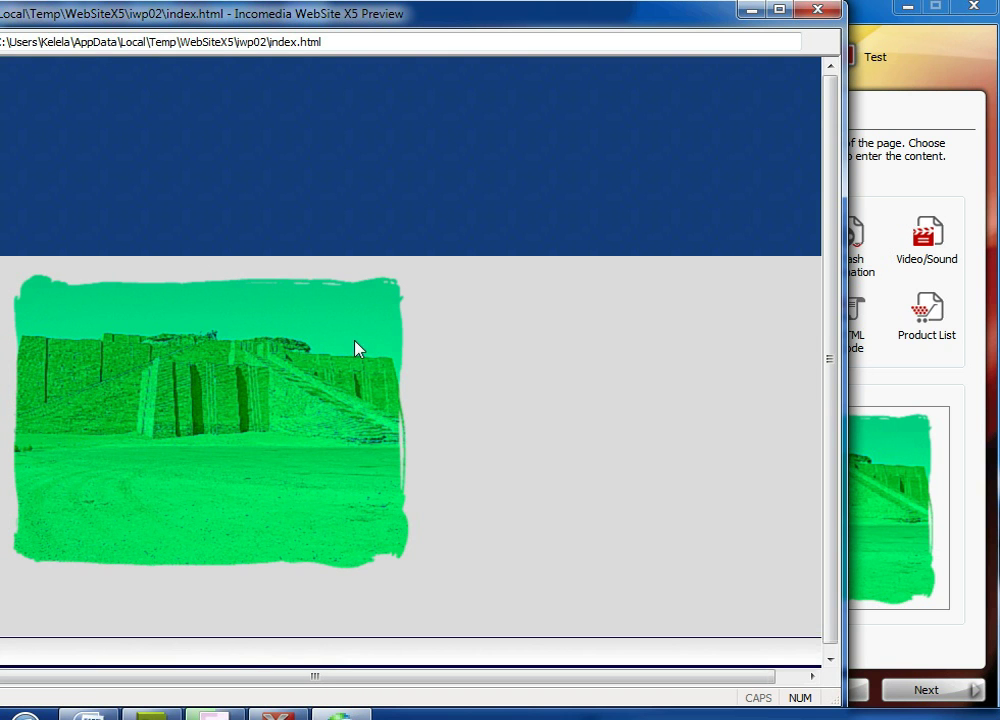
scroll(353, 348, down, 1)
scroll(546, 467, up, 1)
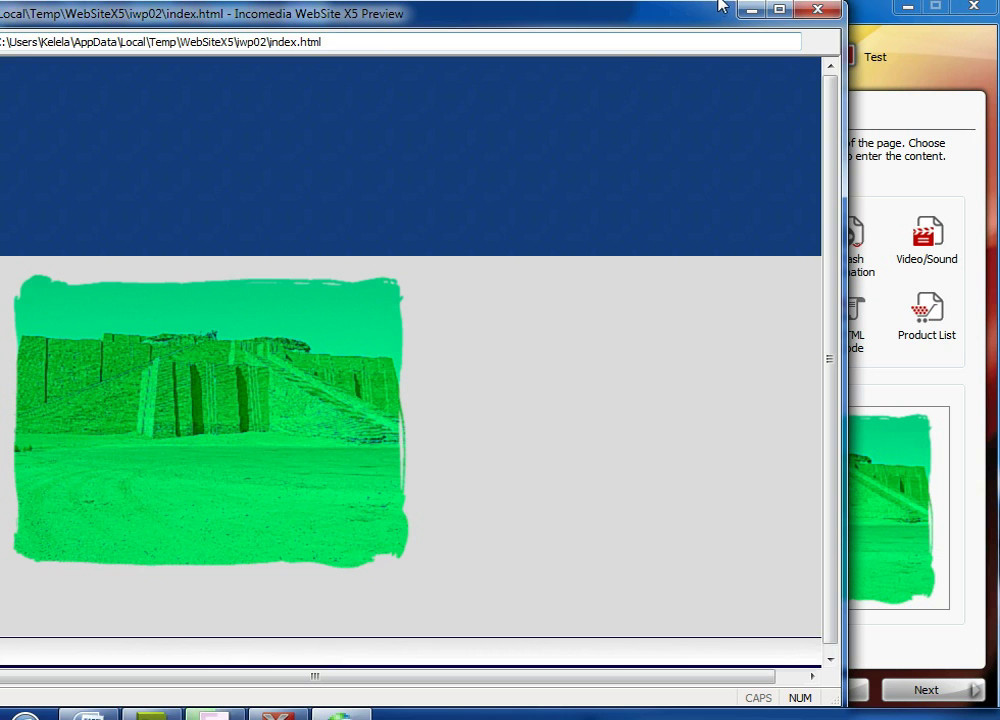
click(820, 12)
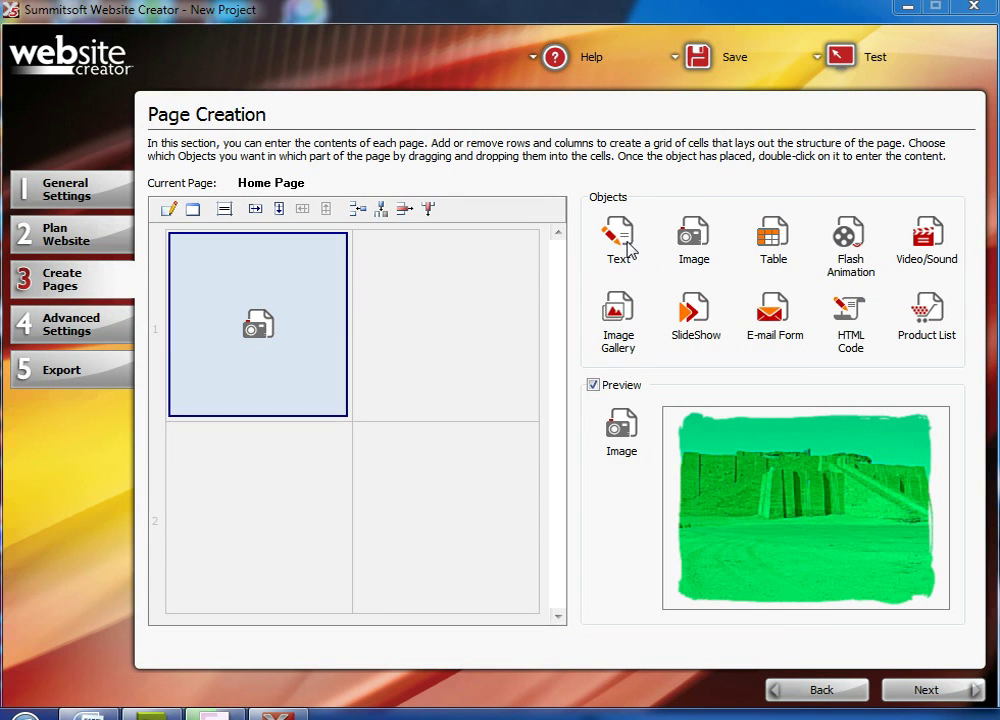
- Place a Text object in row 1's second cell, an Image Gallery in row 2's first cell and a Table in row 2's second cell
drag(628, 248, 446, 310)
drag(648, 323, 258, 507)
drag(765, 316, 955, 323)
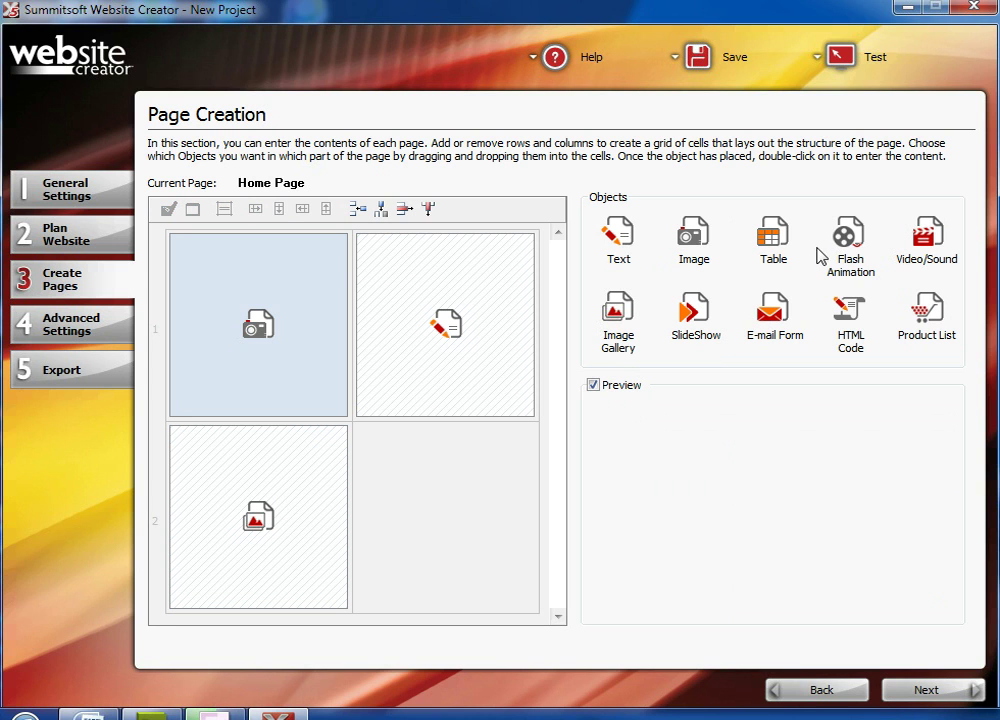
drag(770, 240, 444, 466)
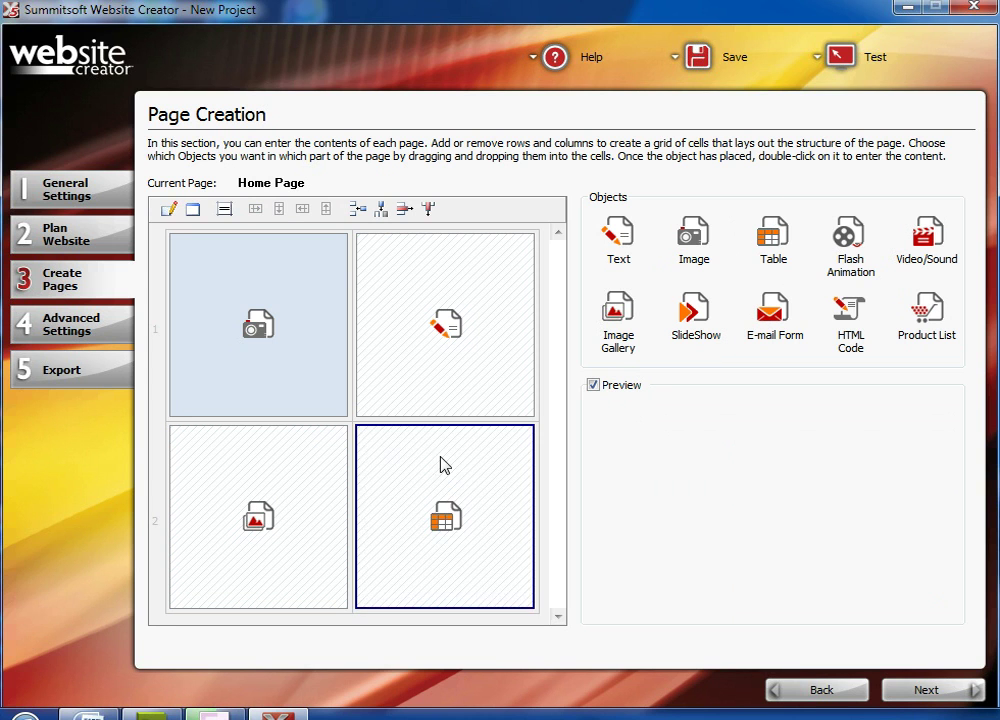
- Enter the filler text "nrthbsebesbnfgmthdgnrg" in the Text object and confirm it
double_click(453, 322)
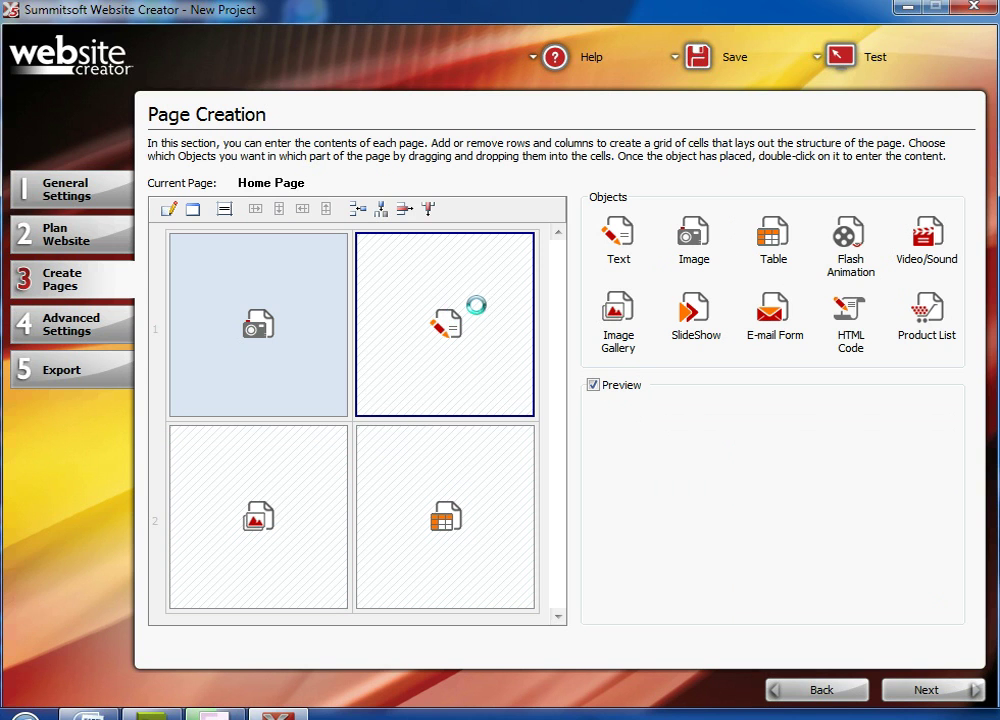
text(nrthbsebesbnfgmthdgnrg)
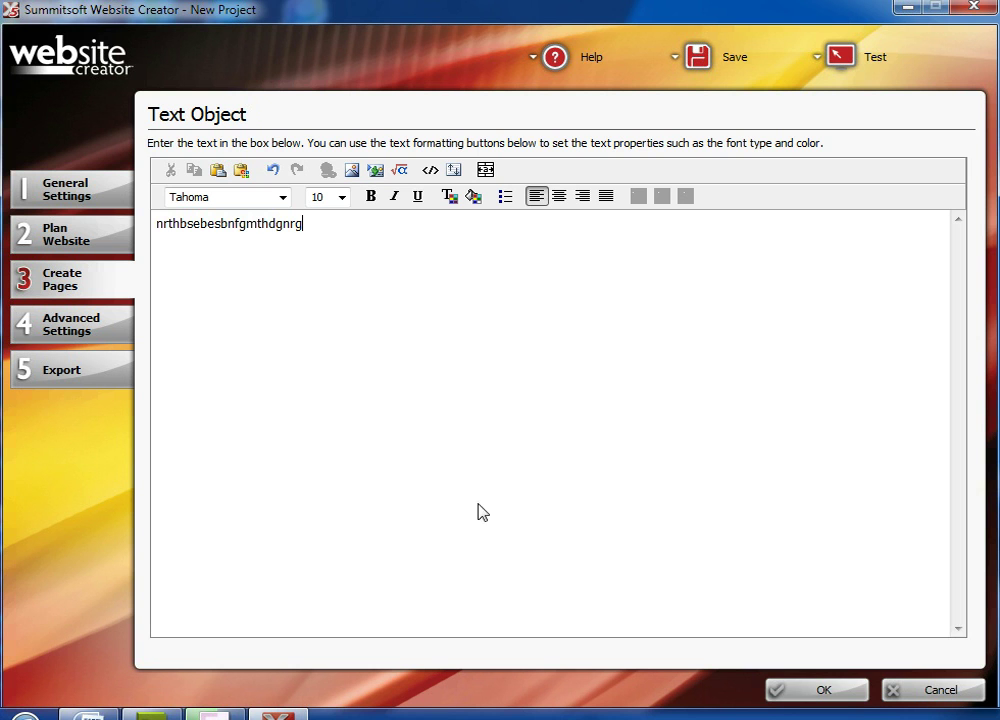
click(795, 698)
- Add download.jpg, Felix the Cat A.JPG, house27.gif and Huckleberry Hound.jpg from Internet Pics to the Image Gallery object
double_click(257, 520)
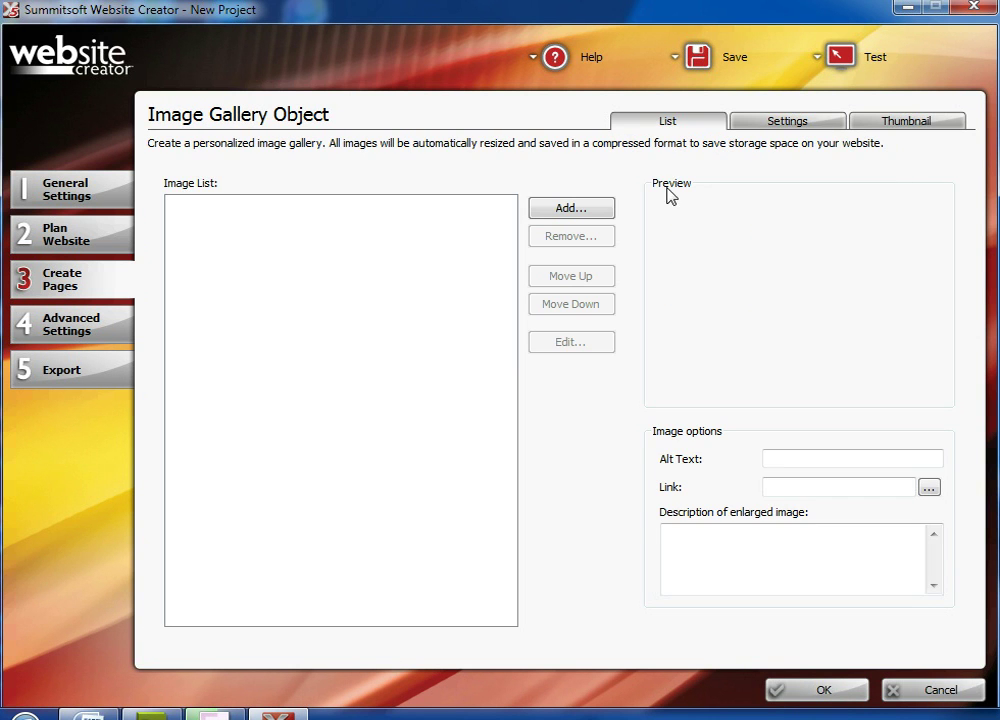
click(580, 214)
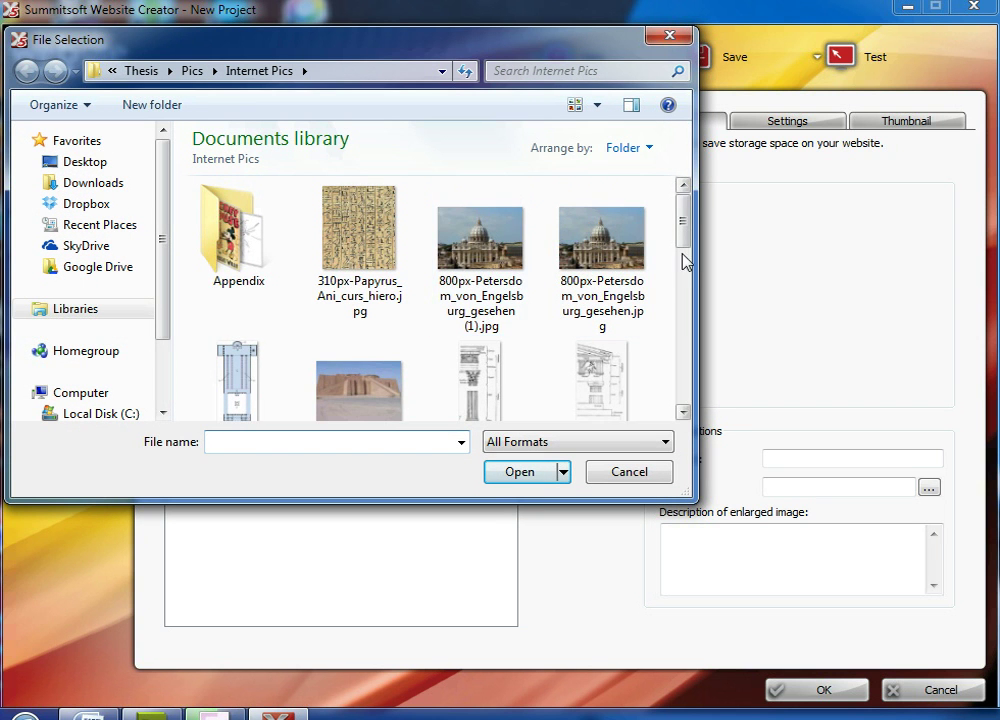
scroll(685, 258, down, 2)
click(273, 393)
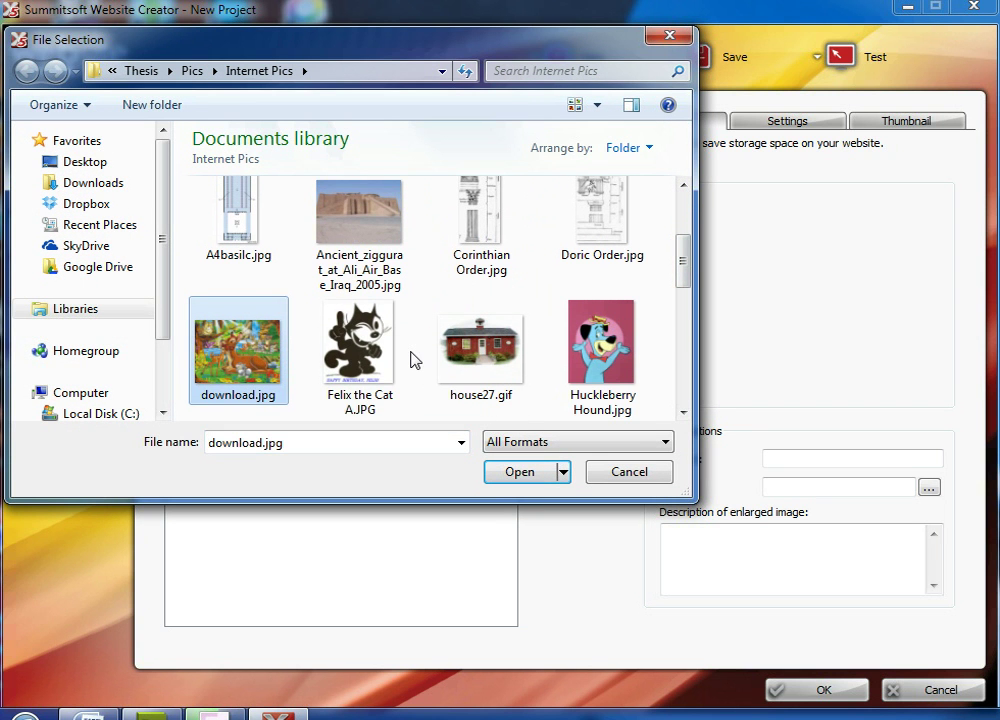
ctrl+click(360, 345)
ctrl+click(482, 350)
ctrl+click(600, 345)
click(513, 471)
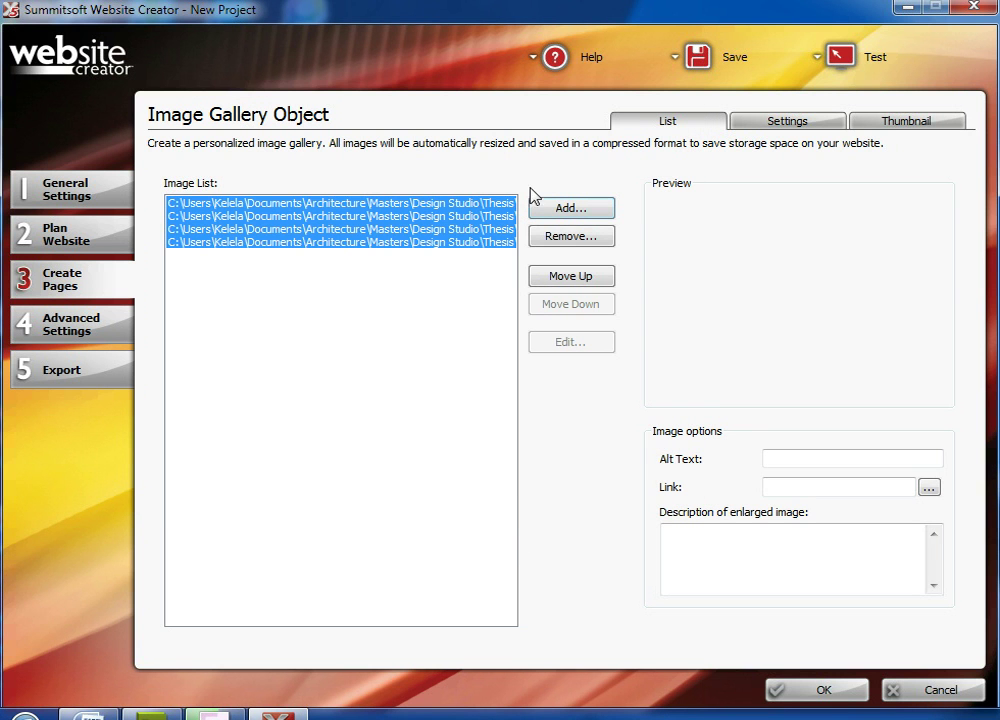
- Move the Felix the Cat image and the Huckleberry Hound image each up one place in the gallery's image list
click(405, 216)
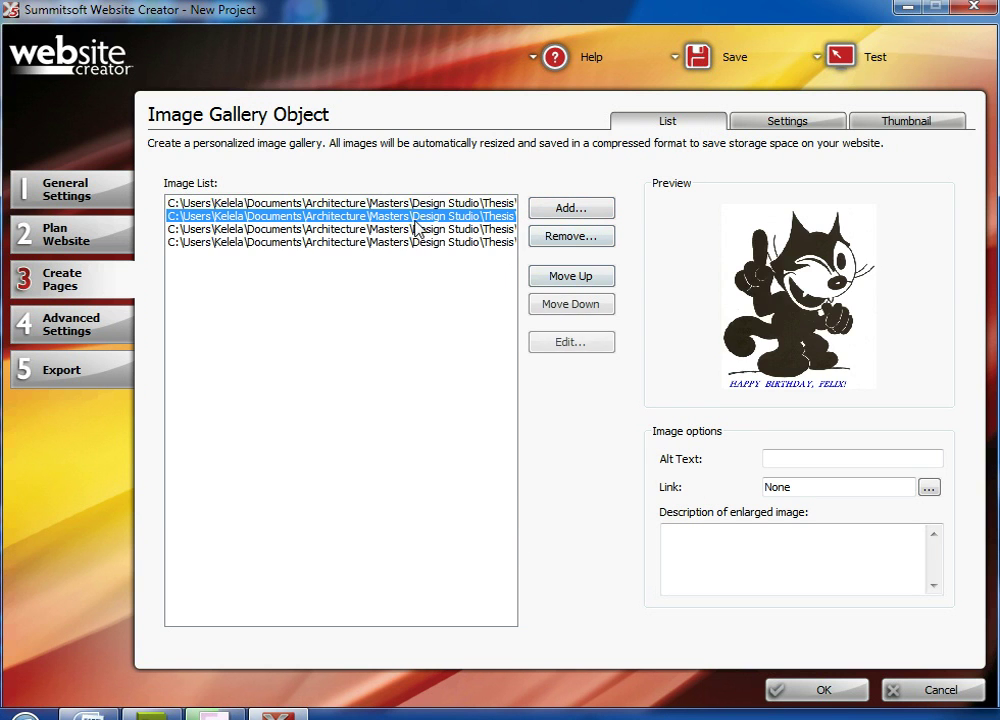
click(559, 285)
click(437, 242)
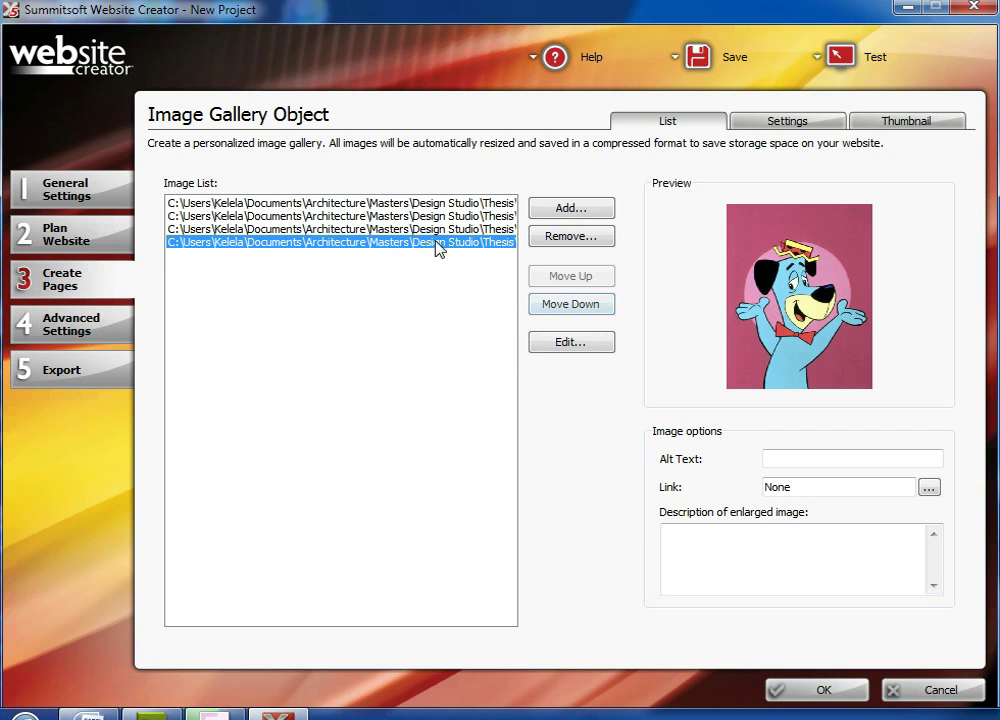
click(561, 285)
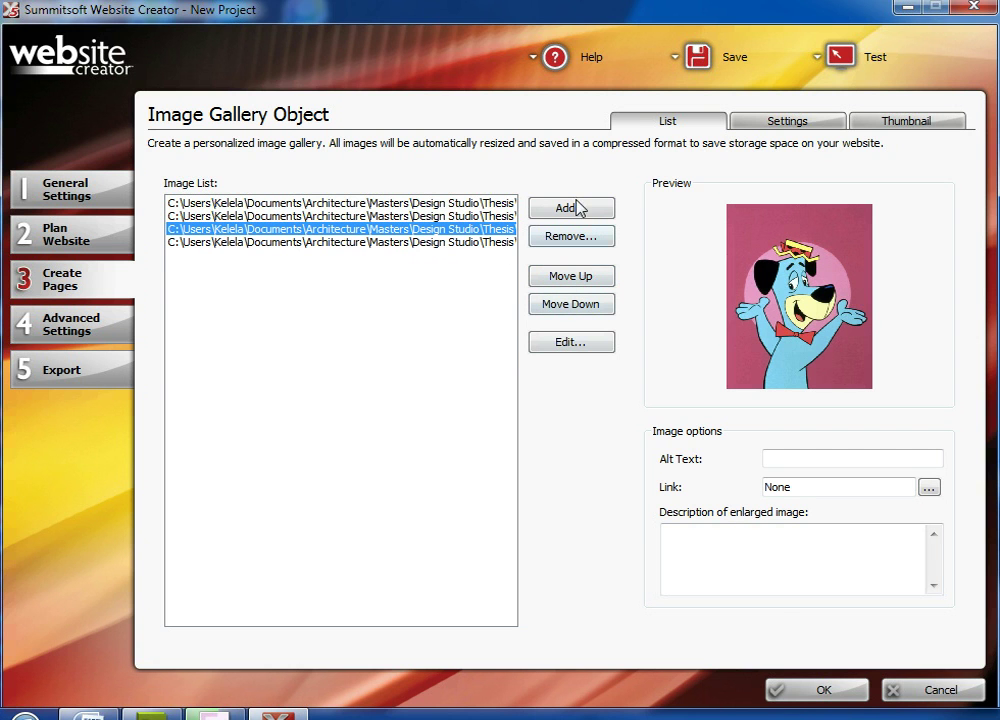
- Give the gallery the white frame thumbnail style with a drop shadow and set its type to Lower Horizontal Presentation, confirming the object
click(886, 125)
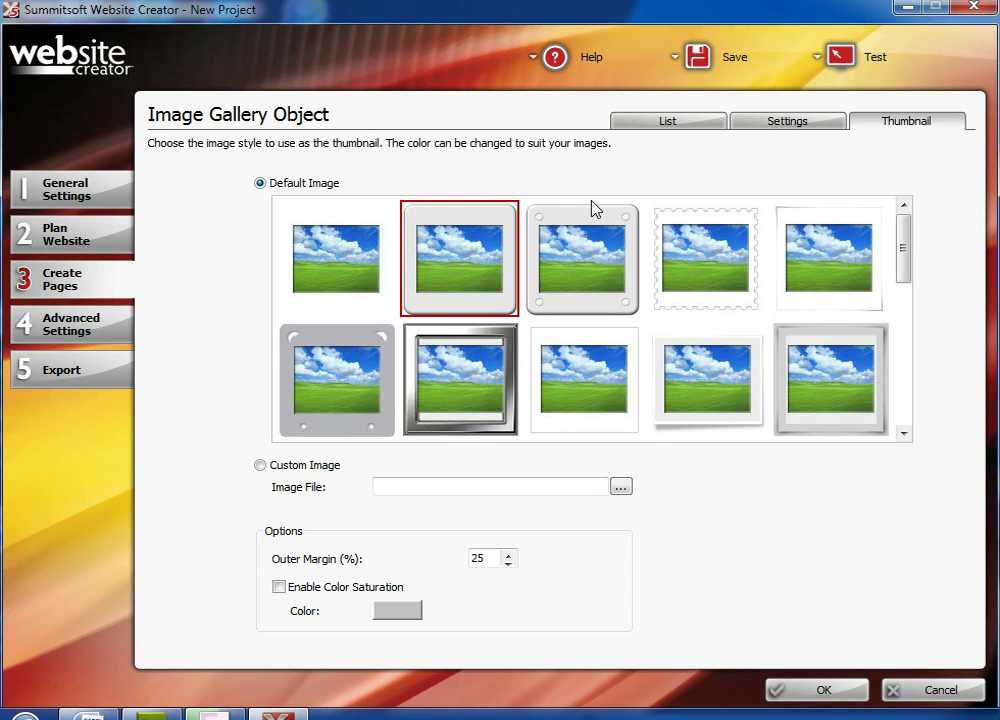
click(728, 394)
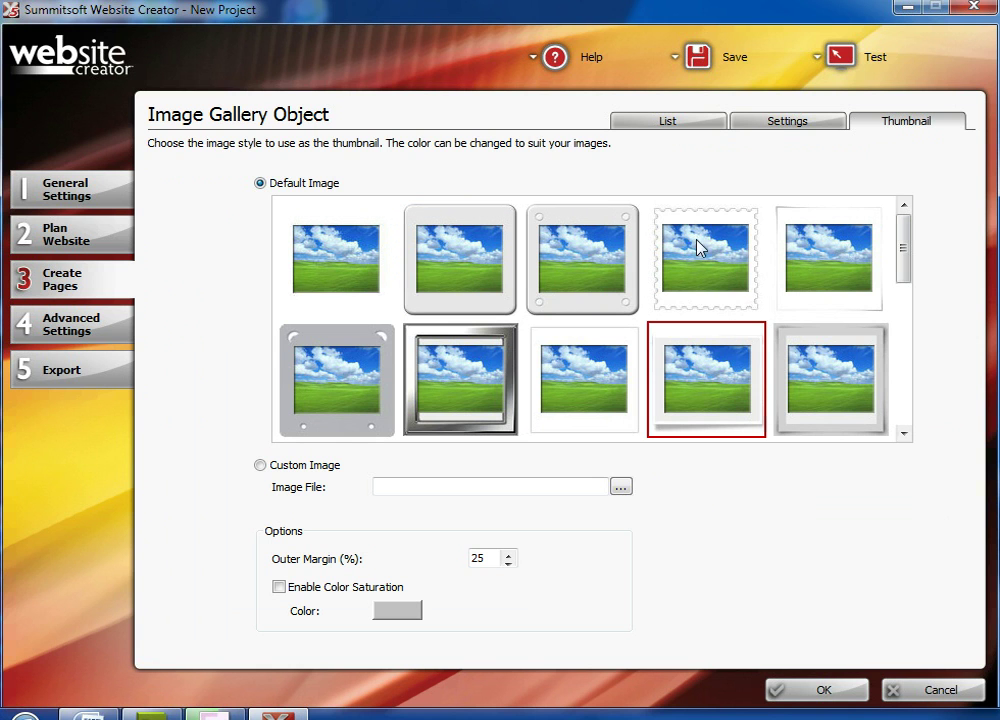
click(806, 130)
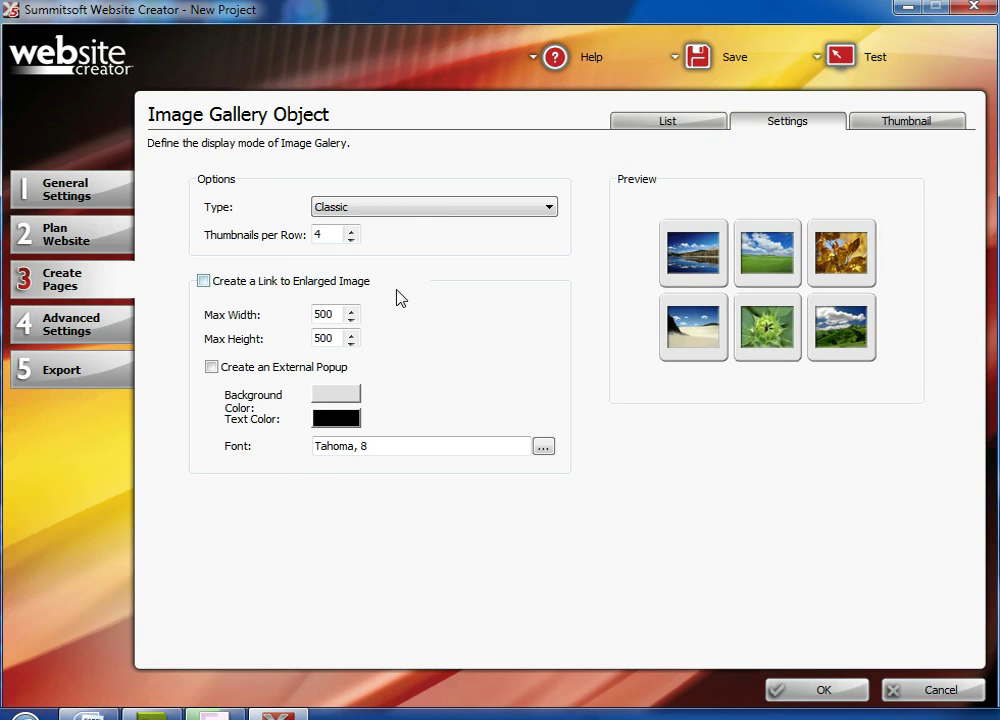
click(415, 208)
click(415, 244)
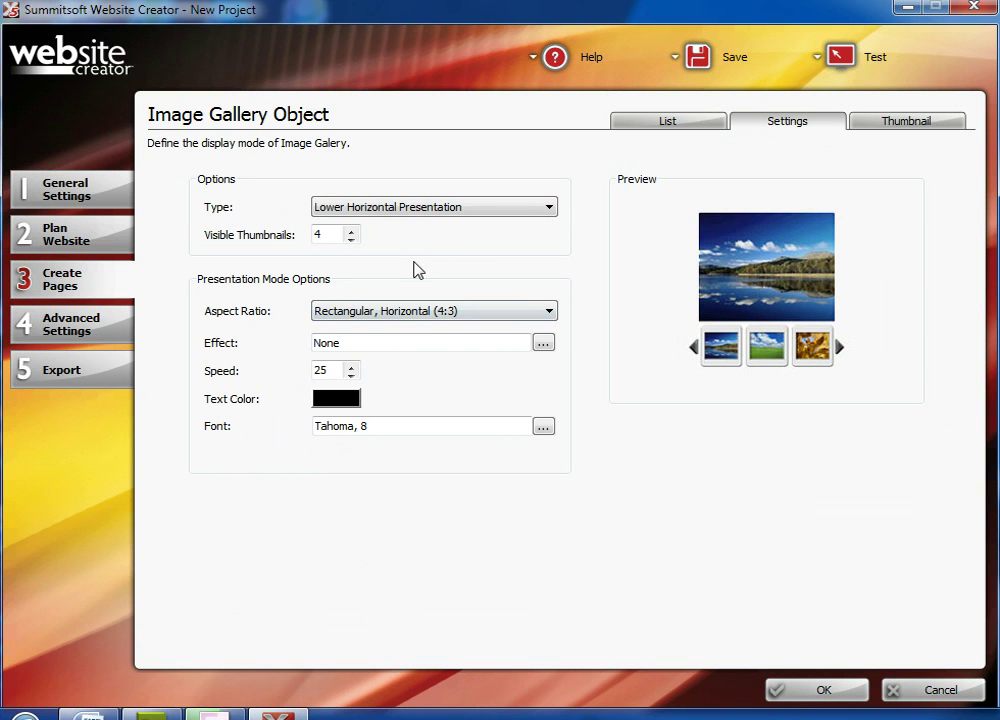
click(790, 693)
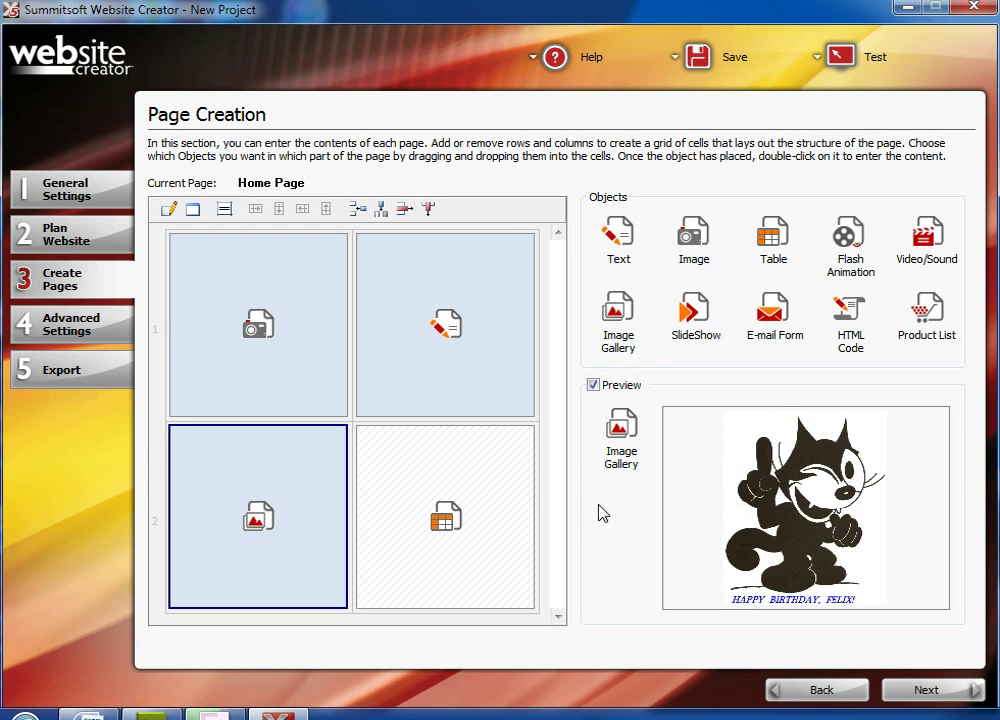
- Fill the Table object's first row with vesdv, vdsvs and vsdv and its second row with vsvwevws, xzc and vdsvs
double_click(463, 533)
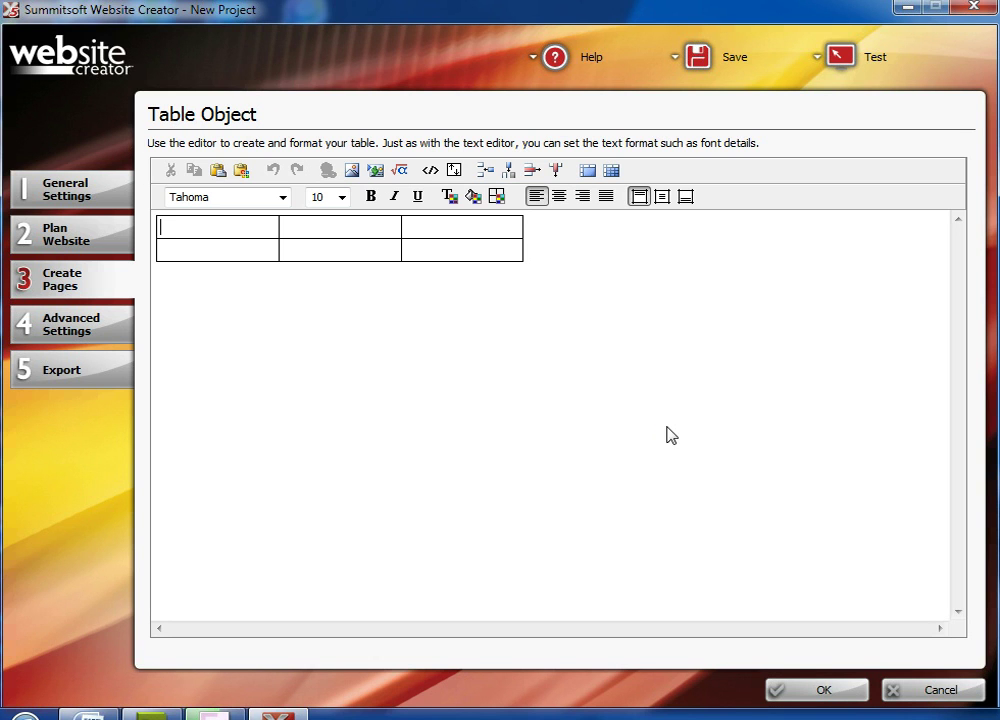
click(230, 217)
text(vesdv)
click(201, 252)
text(vsvwevws)
text(vdsvs)
click(458, 232)
text(vsdv)
click(301, 250)
text(xzc)
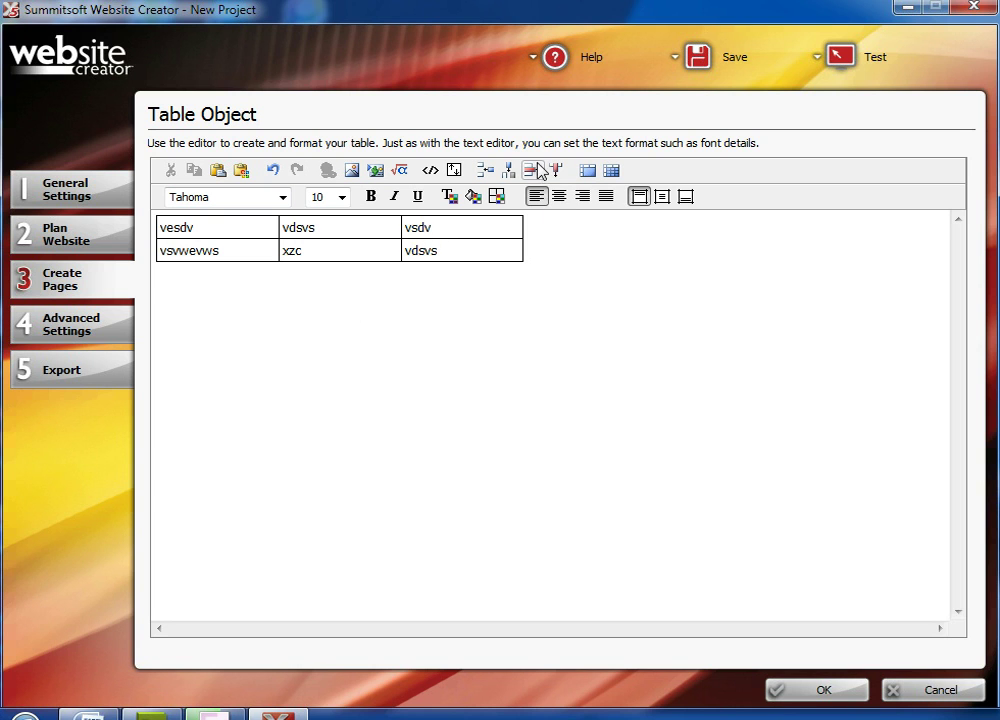
- Delete the table's second row and its second column
click(533, 172)
click(324, 229)
click(557, 172)
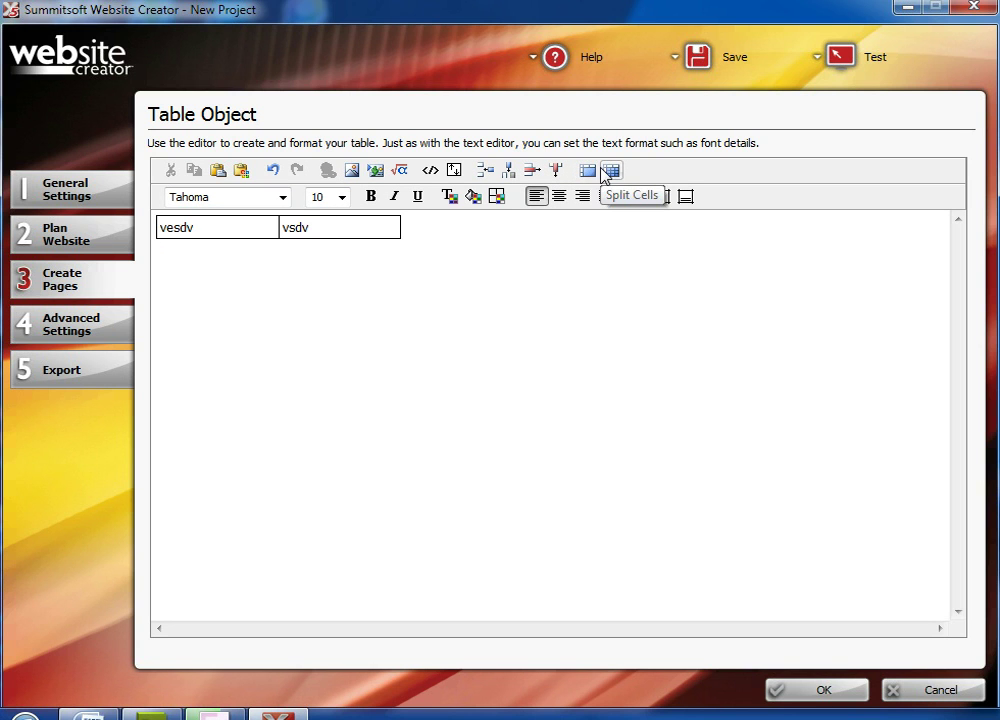
- Insert three rows above and three columns before the vesdv cell in the table
click(485, 171)
click(489, 172)
click(489, 172)
click(512, 172)
click(514, 172)
click(516, 172)
- Add csaca before vesdv, and enter scacca in row 2's second cell, asca in row 1's first cell and xz in row 3's first cell
text(csaca)
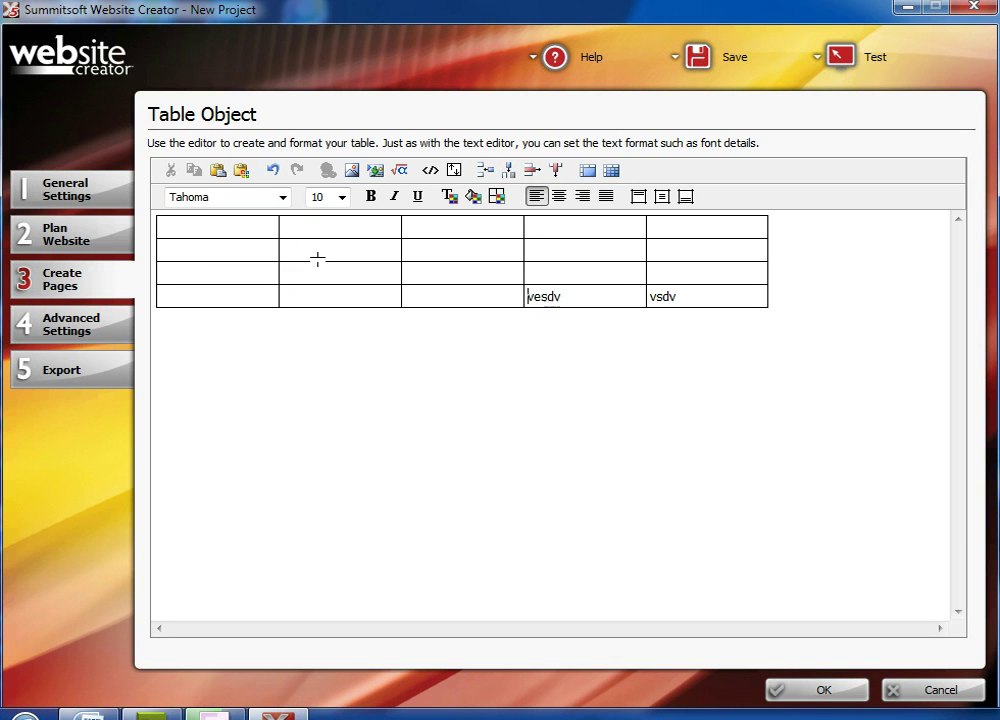
click(310, 252)
text(scacca)
click(201, 226)
text(asca)
click(210, 275)
text(xz)
- Enter a in row 3's third cell, cas in its second, cac in row 1's third, acsa in row 3's fifth and casc in row 2's fourth
key(Tab)
key(Tab)
text(a)
click(383, 271)
text(cas)
click(516, 225)
text(ca)
click(655, 273)
text(acsa)
click(566, 255)
text(casc)
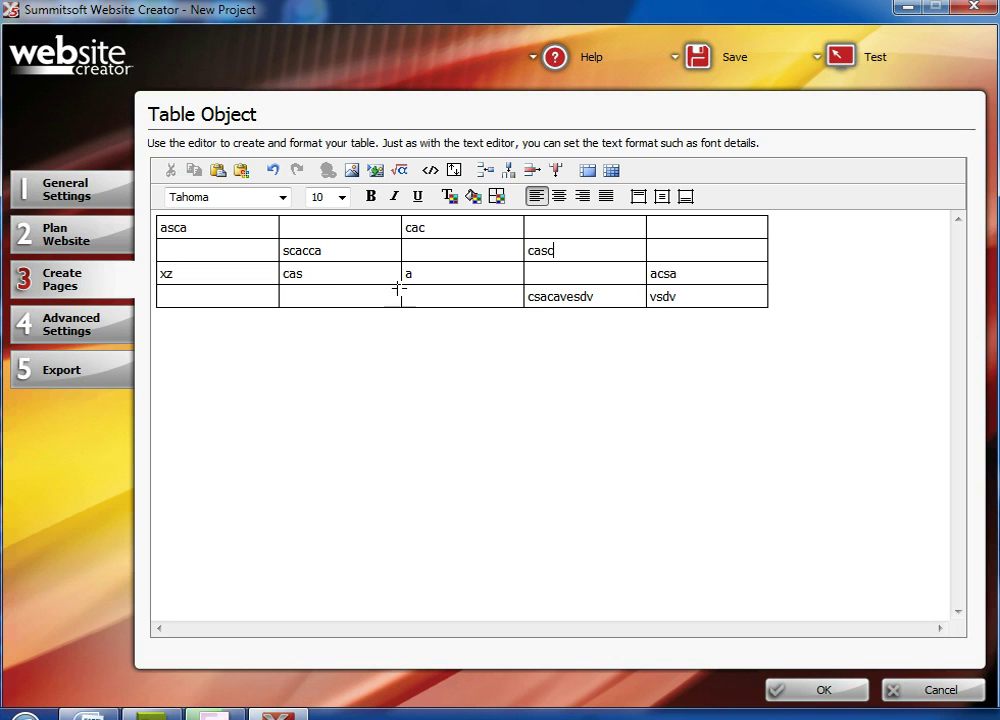
- Narrow the table's second, third and fifth columns, increase the height of its lower three rows, and confirm the table
drag(398, 290, 355, 291)
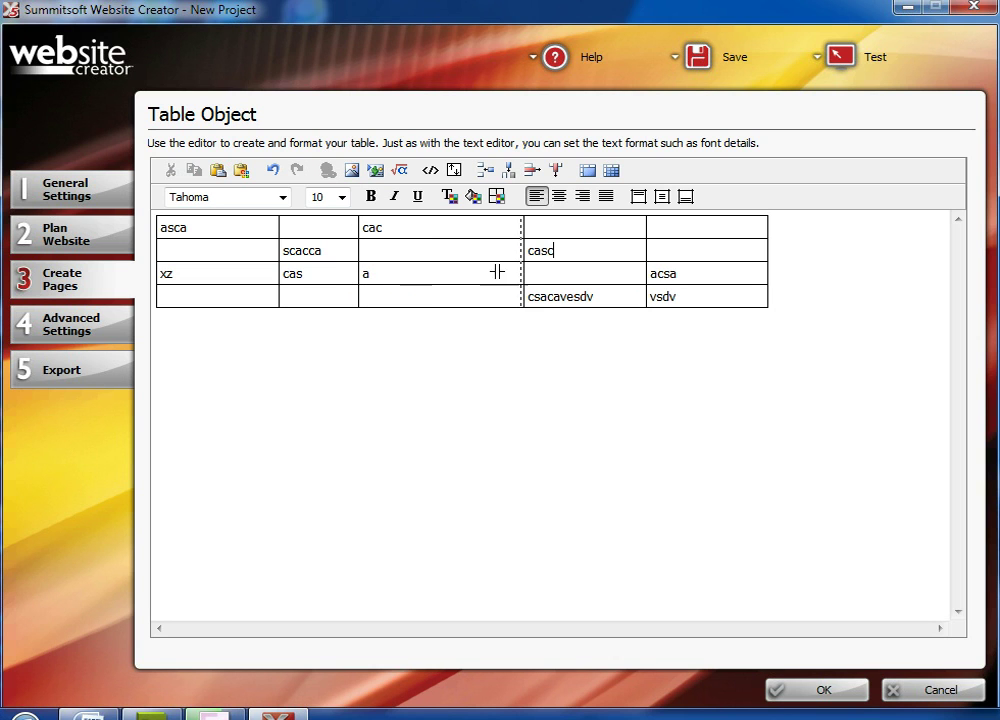
drag(438, 273, 442, 273)
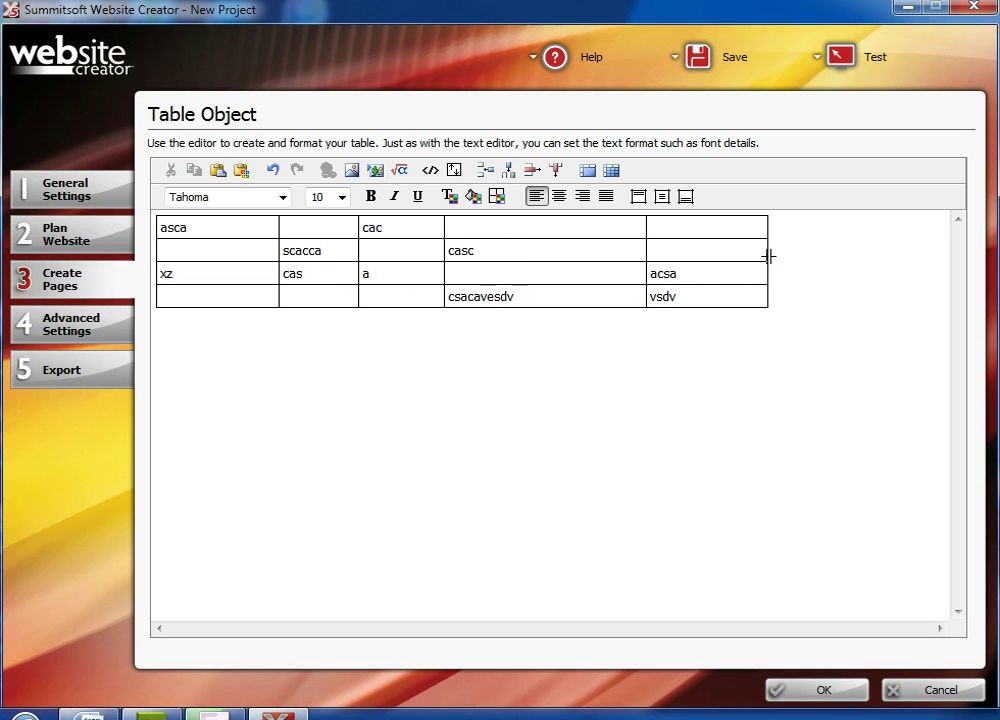
drag(700, 253, 700, 254)
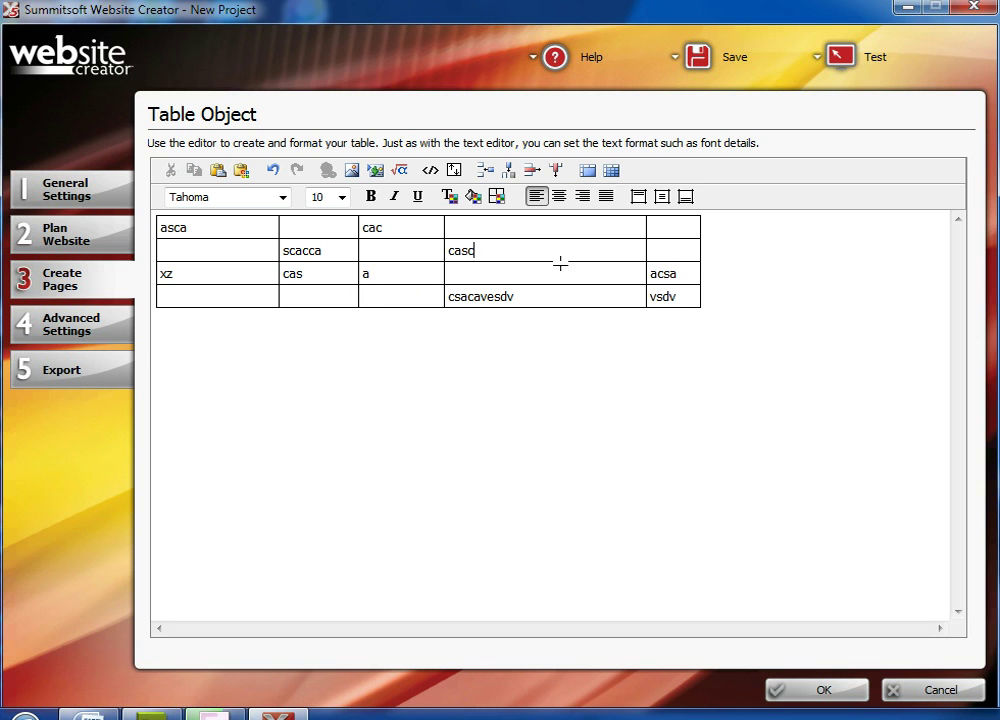
drag(560, 263, 560, 308)
drag(431, 330, 396, 464)
click(780, 692)
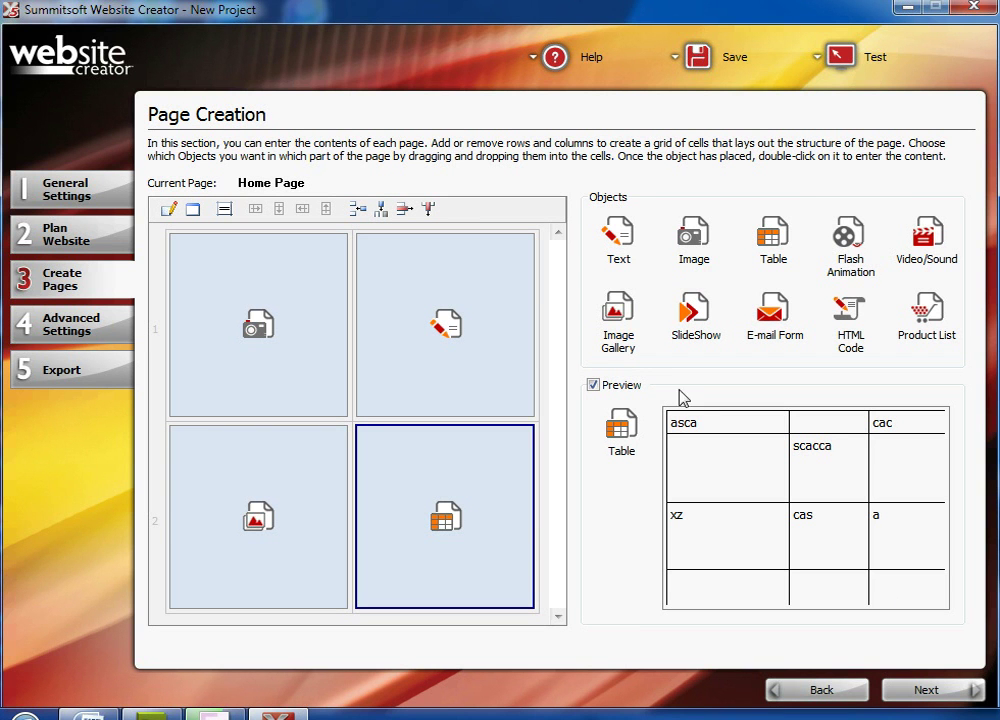
- Test the website and examine the Home Page's table and the gallery's enlarged images in the preview, closing it when done
click(880, 57)
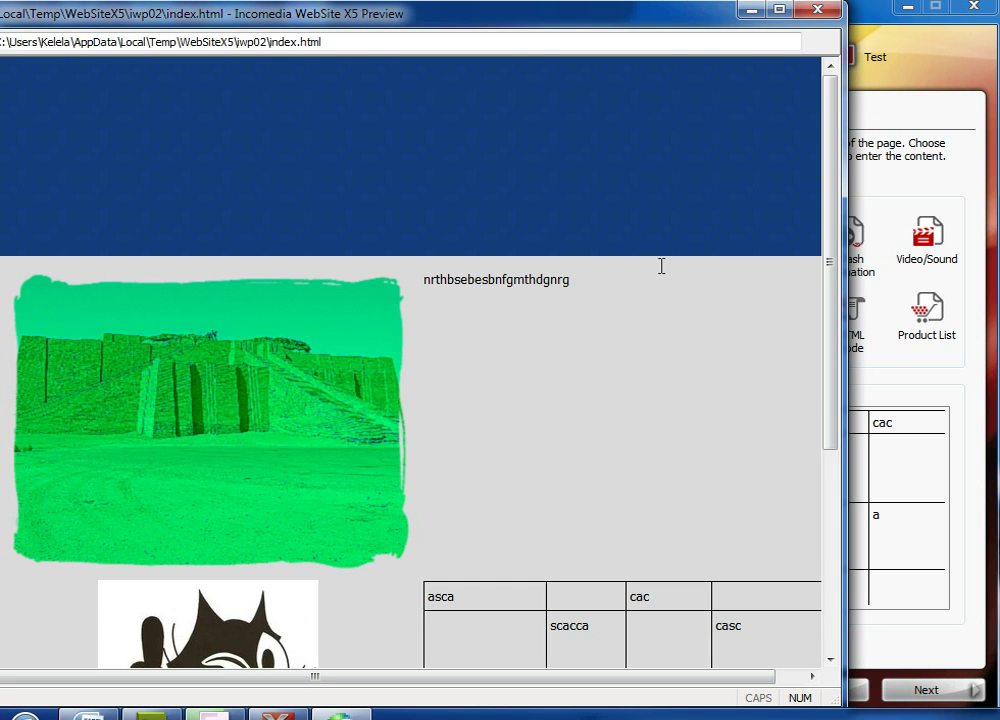
scroll(656, 267, down, 5)
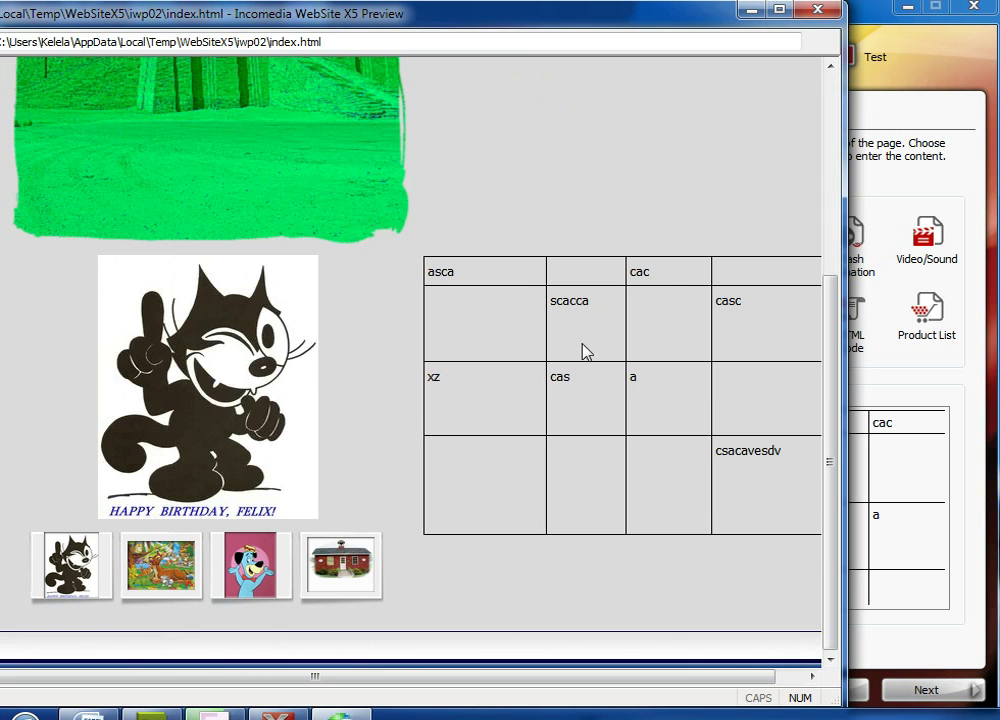
drag(311, 678, 424, 685)
click(137, 575)
click(248, 570)
click(335, 576)
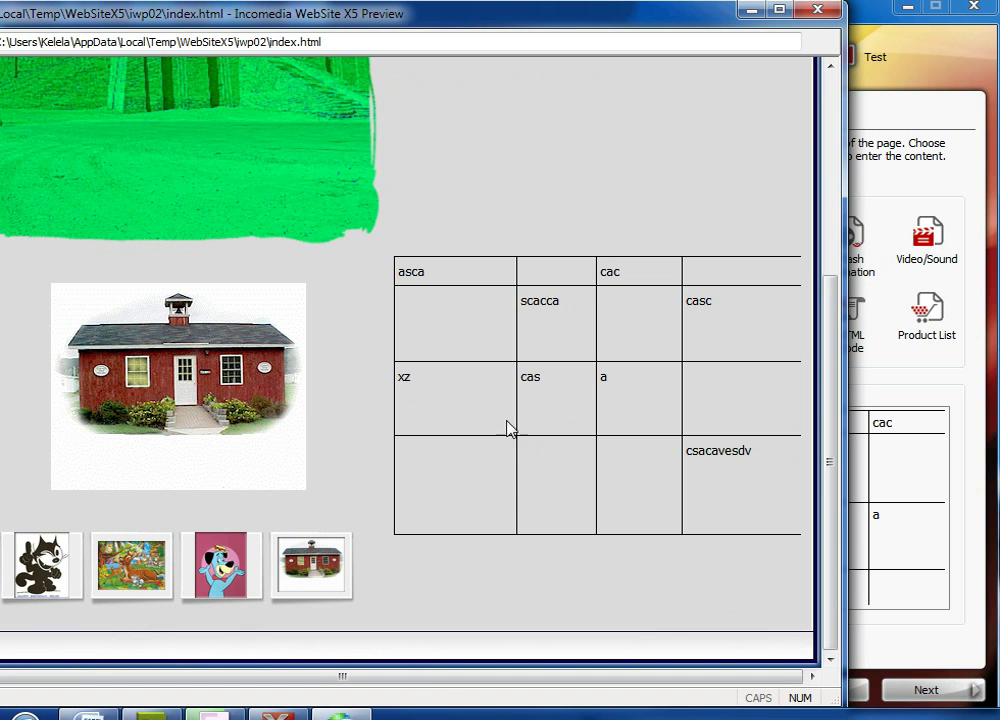
click(820, 10)
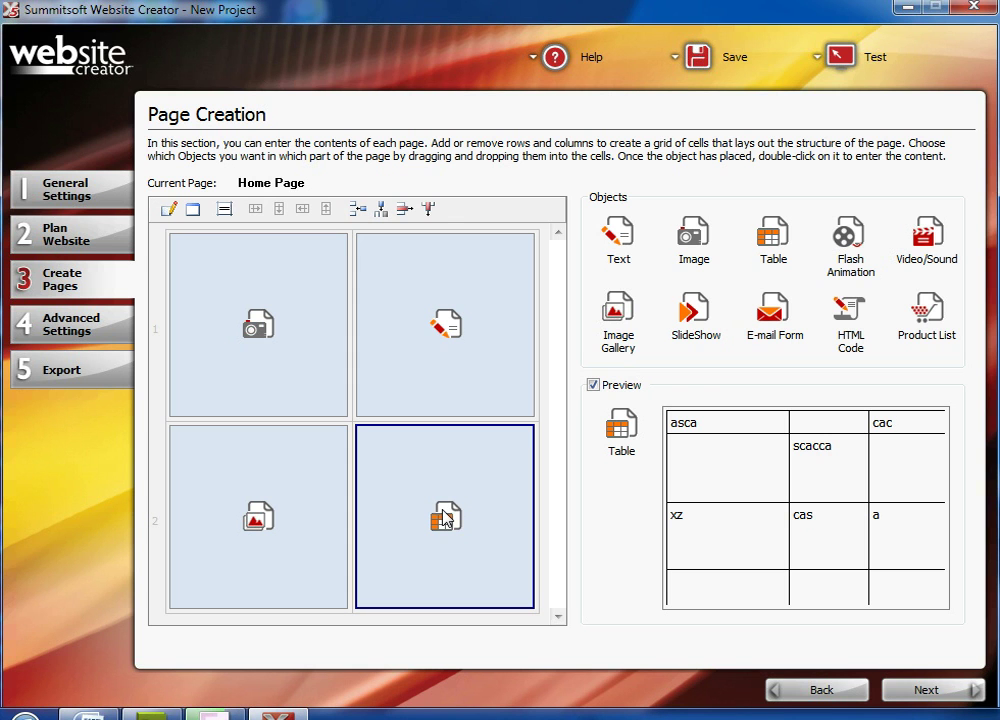
- Delete the Table and Image Gallery objects from row 2 of the page grid
key(Delete)
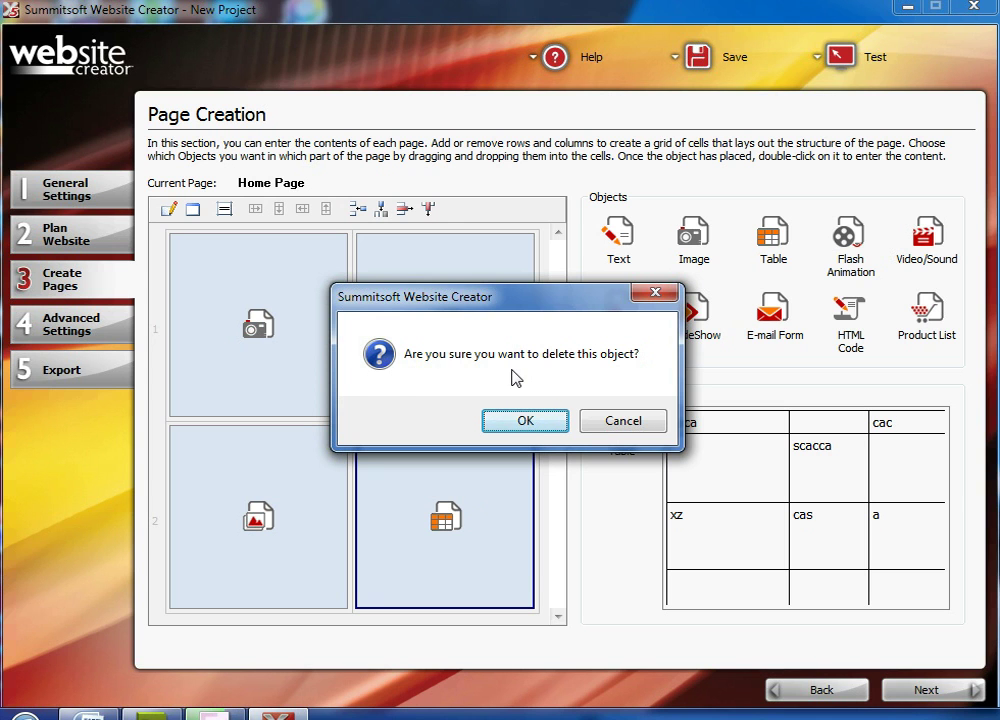
click(522, 422)
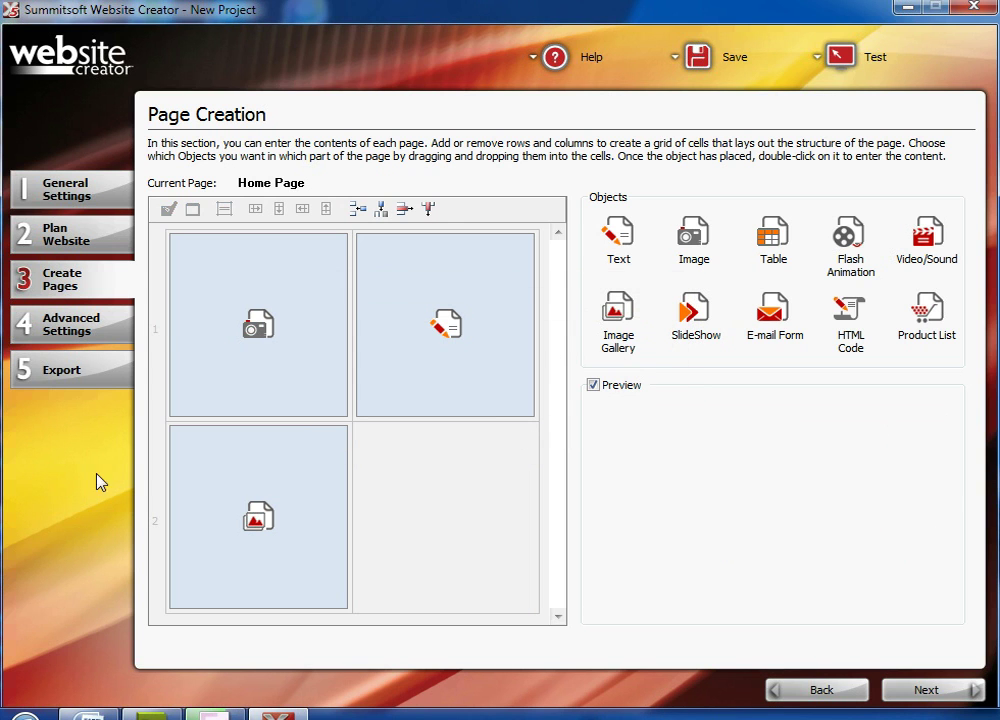
click(243, 523)
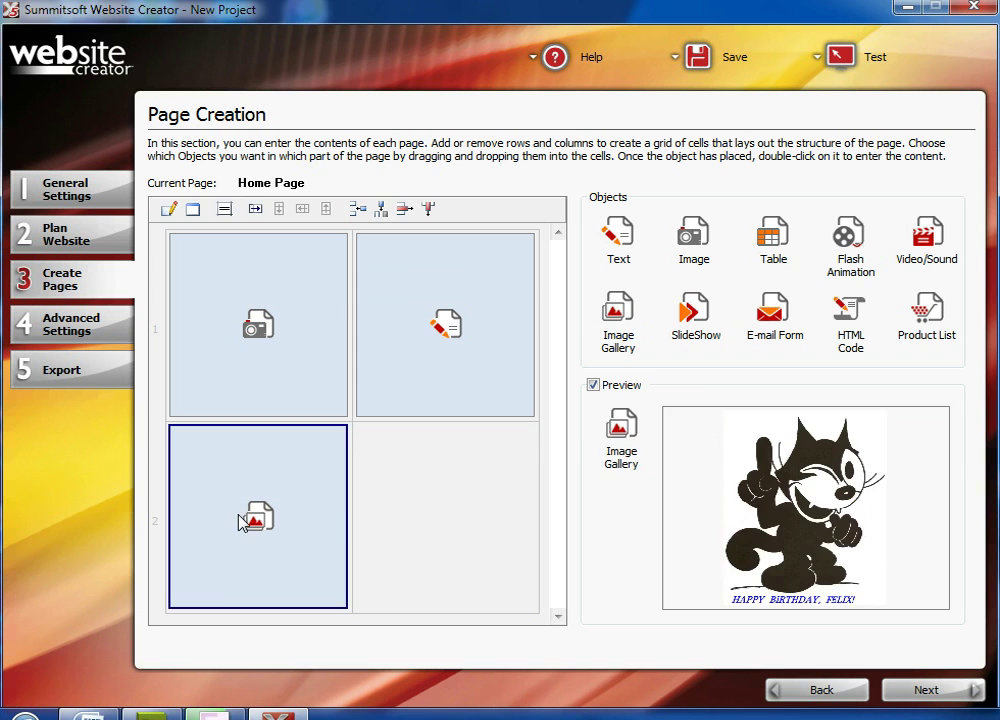
key(Delete)
click(487, 420)
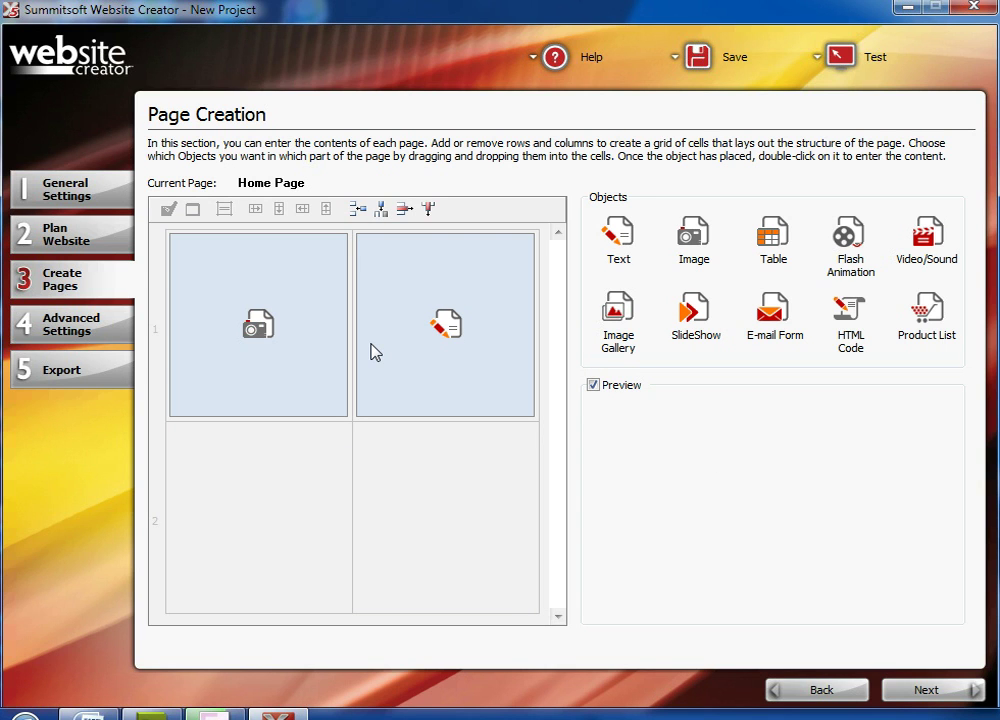
- Insert a new row after row 2 and add a third column to the page grid
click(357, 210)
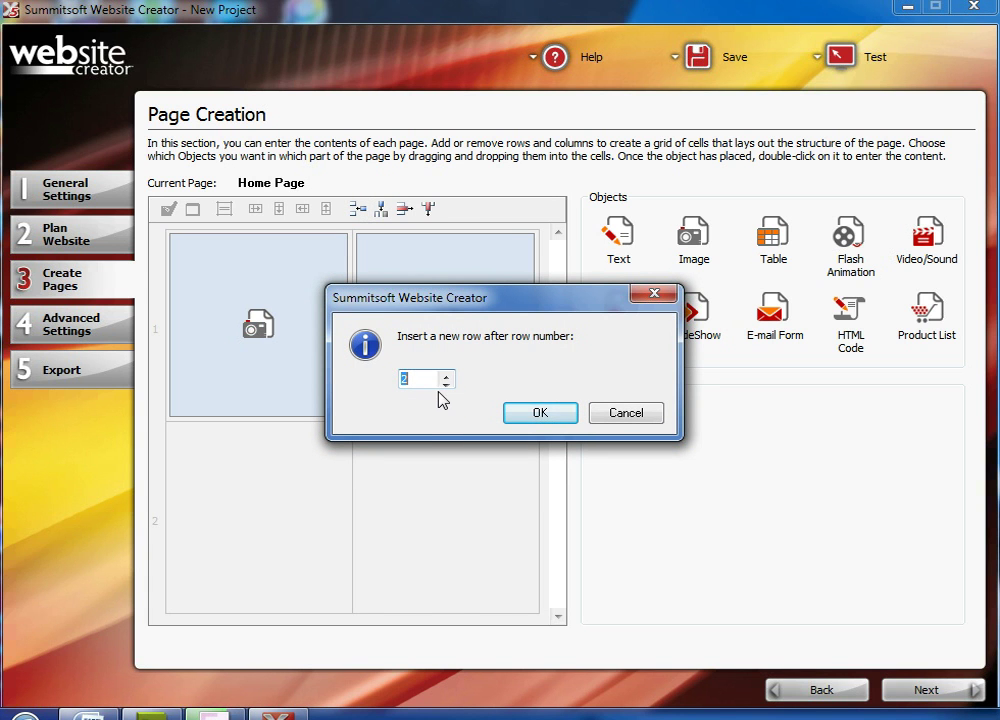
click(540, 414)
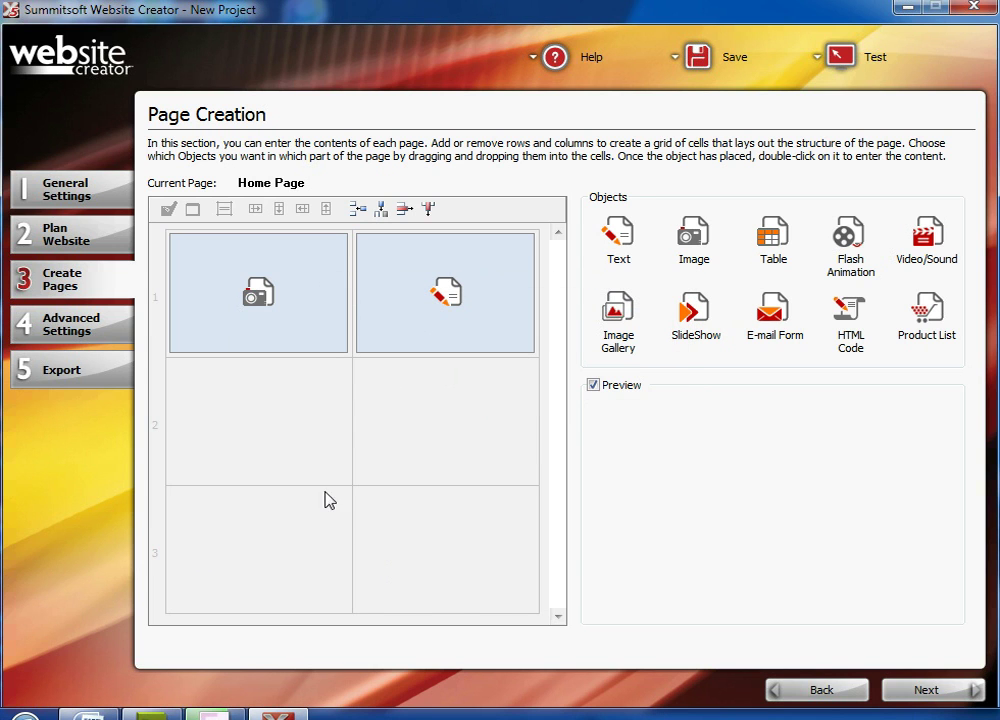
click(381, 209)
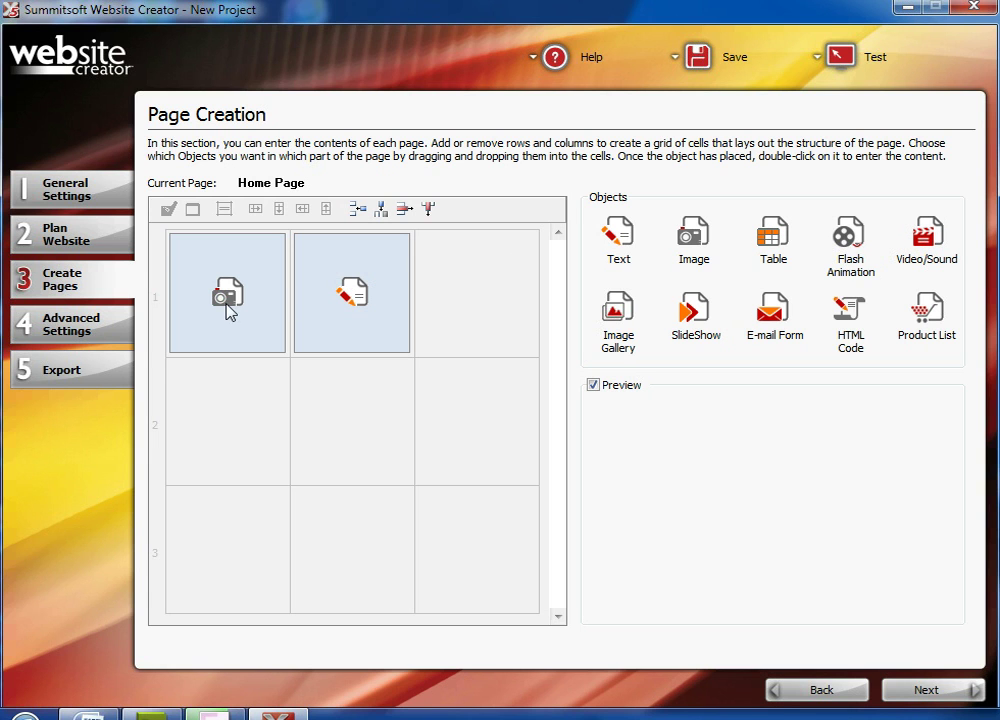
- Move the Text object to row 1's third cell and extend the Image object across two rows and two columns
mouse_move(228, 305)
mouse_down()
mouse_move(272, 350)
mouse_move(257, 362)
mouse_move(235, 315)
mouse_up()
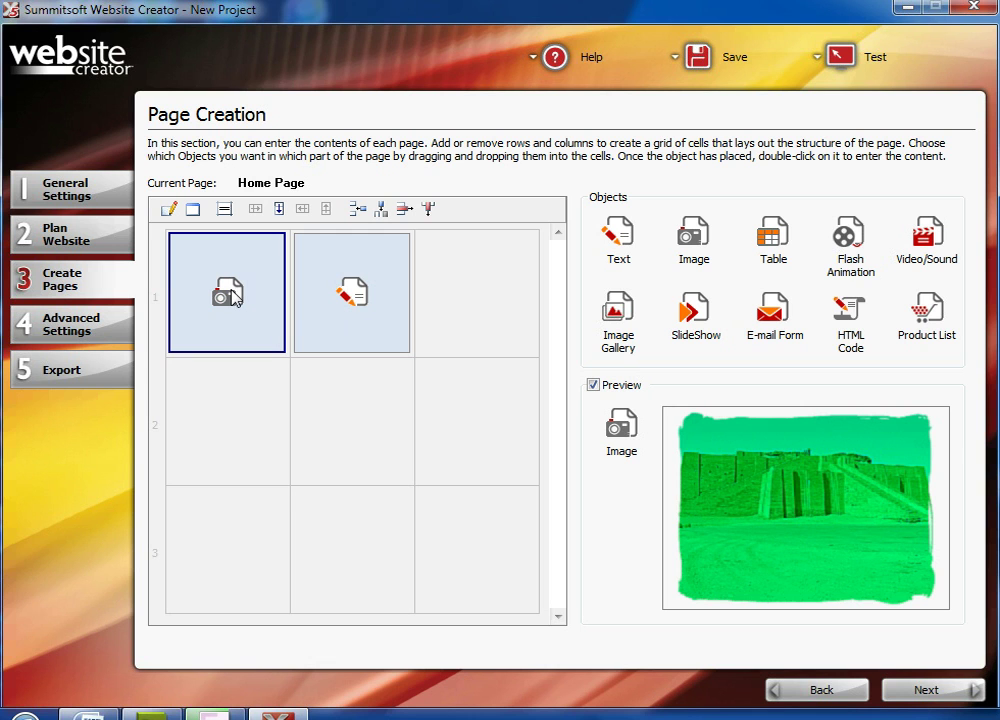
drag(345, 291, 453, 332)
drag(223, 346, 296, 350)
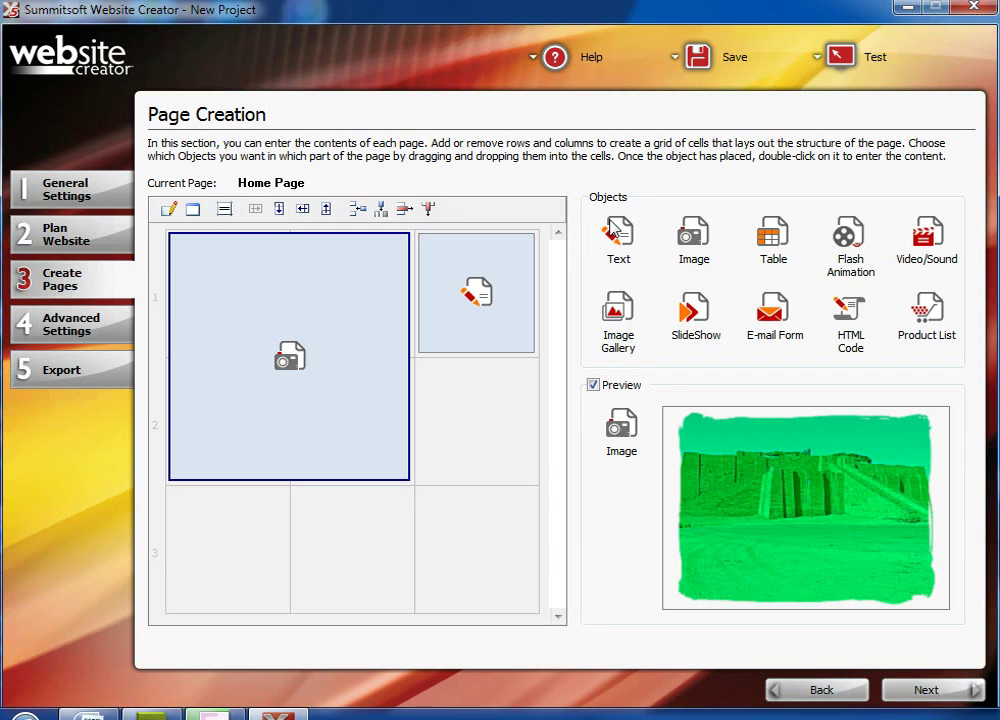
- Shrink the Image object to the first column only and move the Text object to row 3's first cell
drag(620, 230, 594, 263)
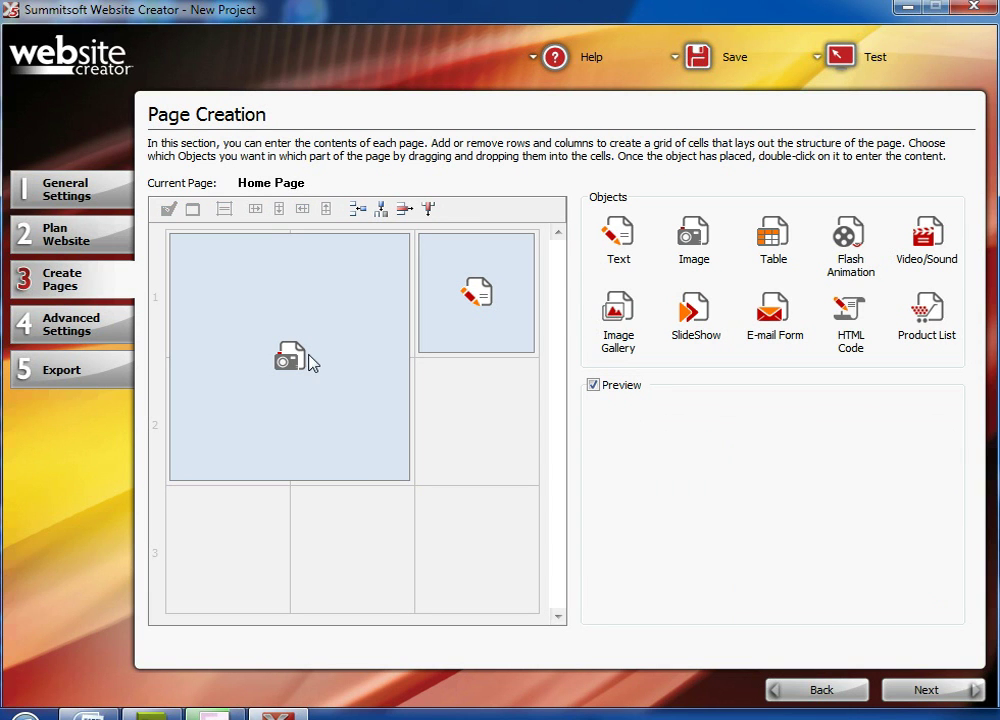
drag(290, 360, 241, 357)
drag(503, 290, 230, 548)
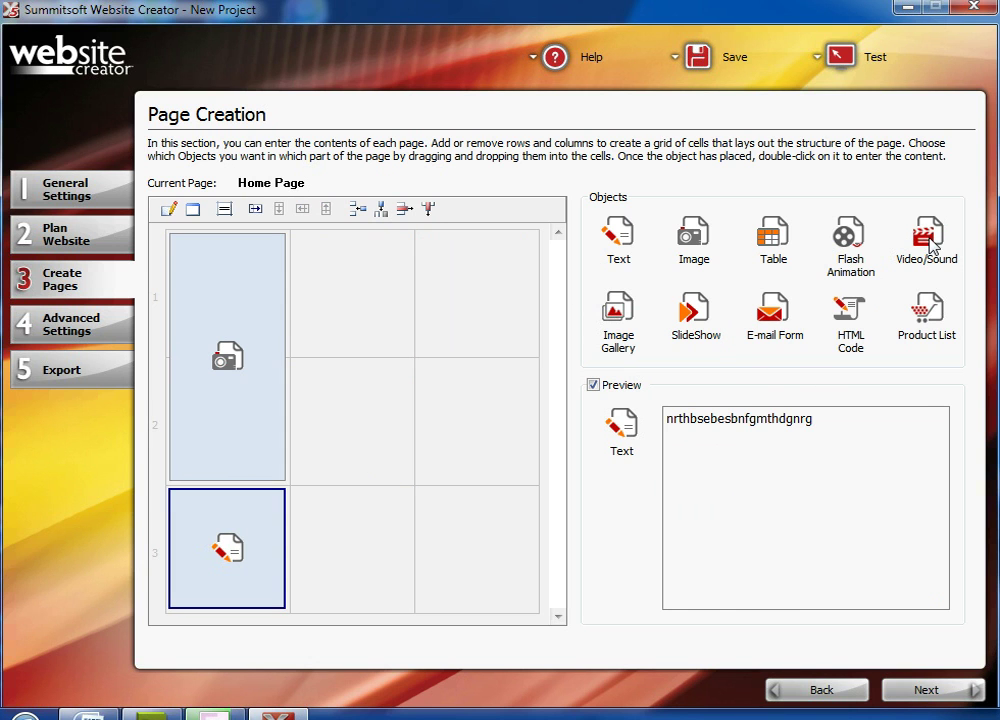
- Place a Video/Sound object across rows 1–2 and columns 2–3 of the grid and set its source to Local File
drag(930, 245, 418, 362)
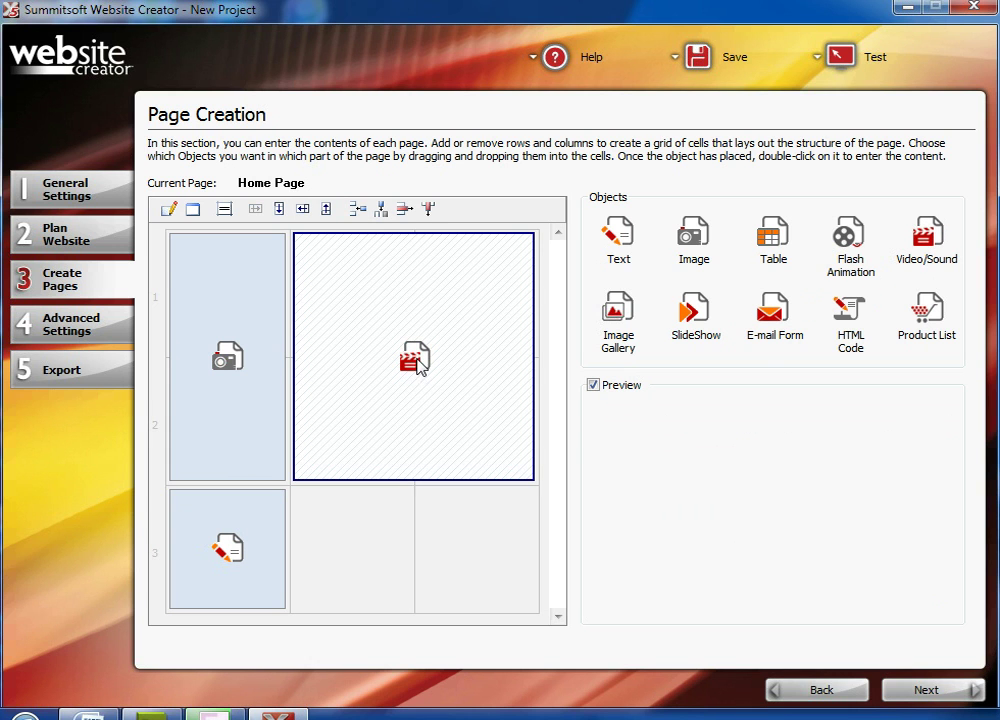
double_click(418, 362)
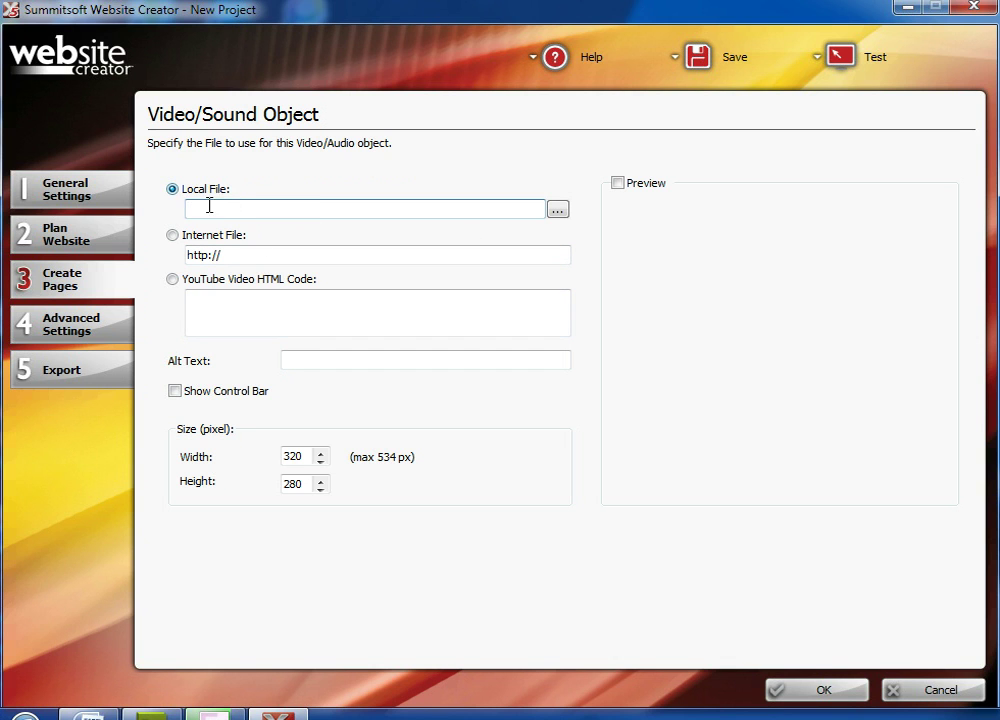
click(211, 236)
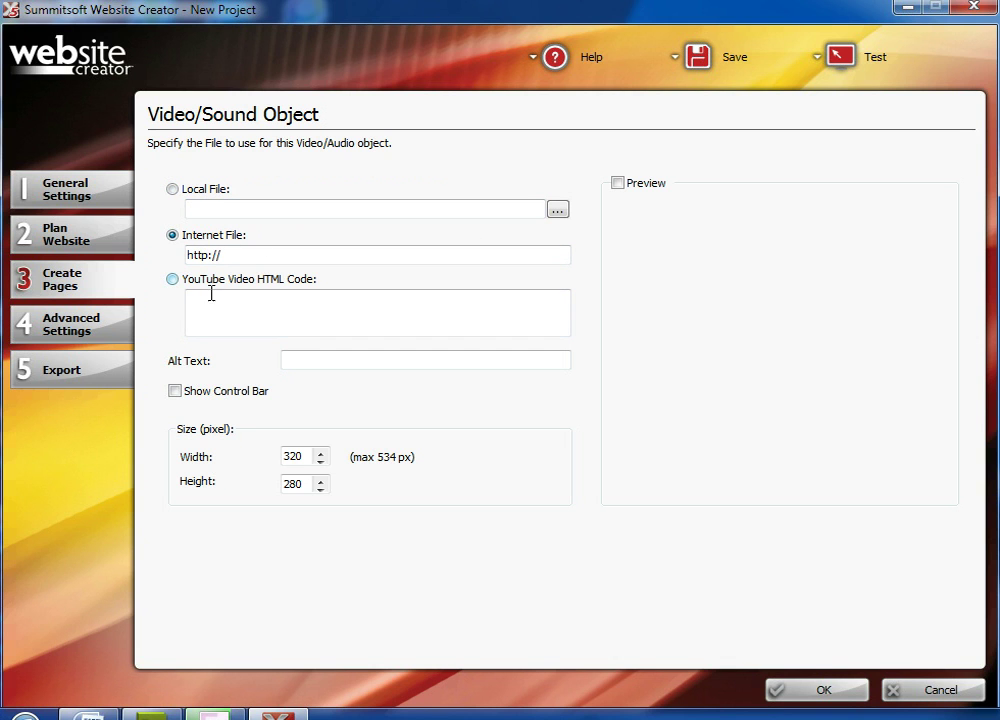
click(175, 281)
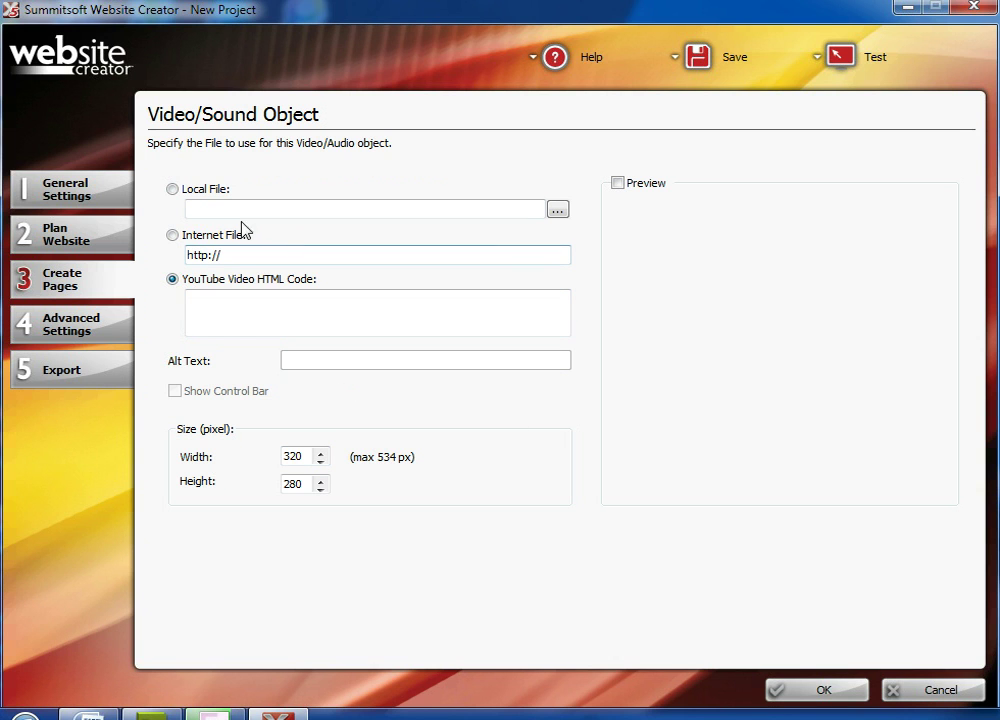
click(173, 190)
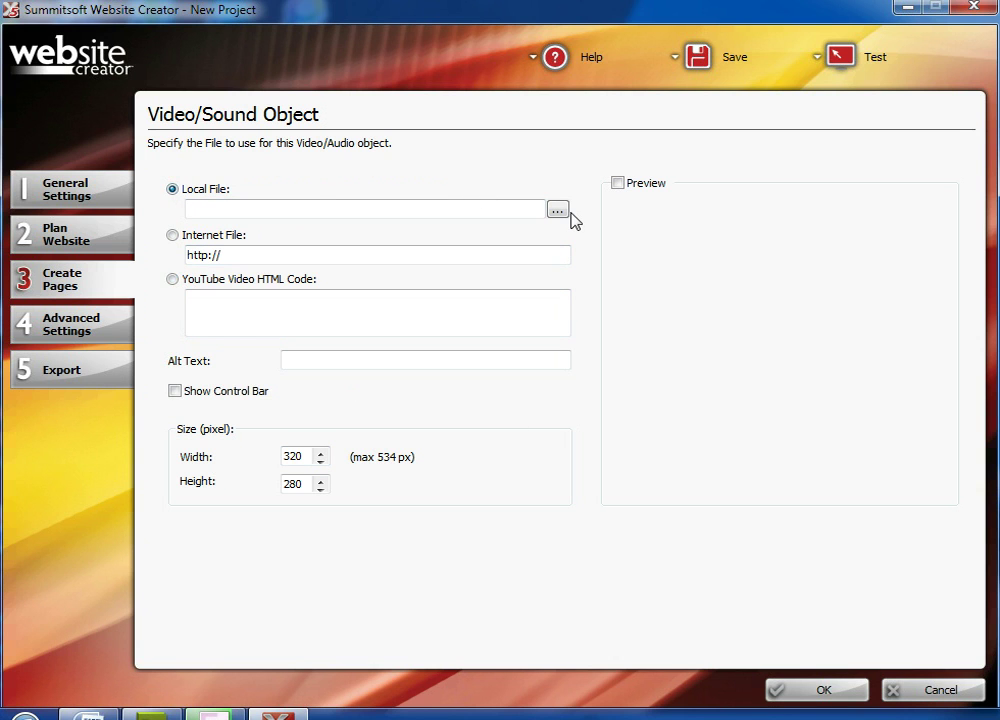
- Load Camera 1.avi from the Thesis Videos folder into the Video/Sound object and test the page in the preview
click(558, 209)
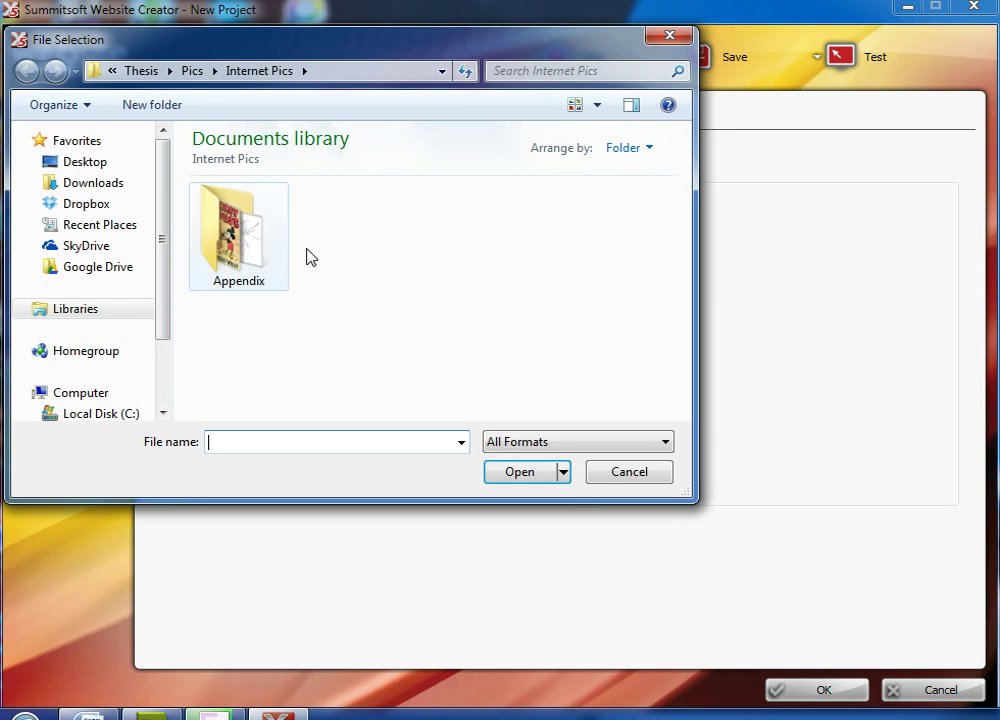
click(141, 71)
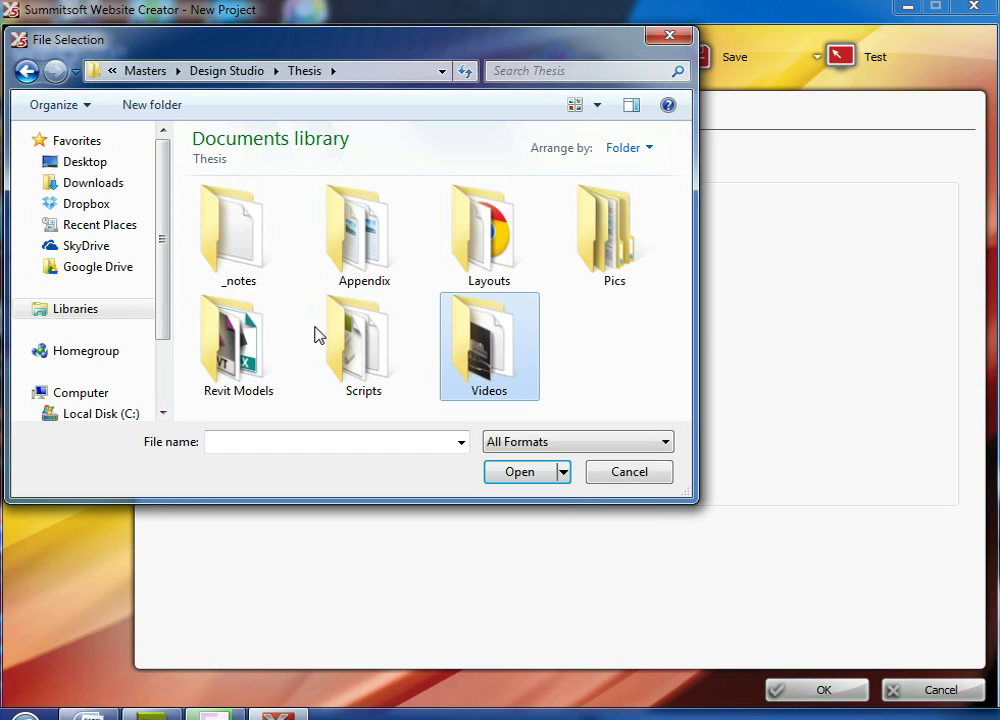
double_click(460, 338)
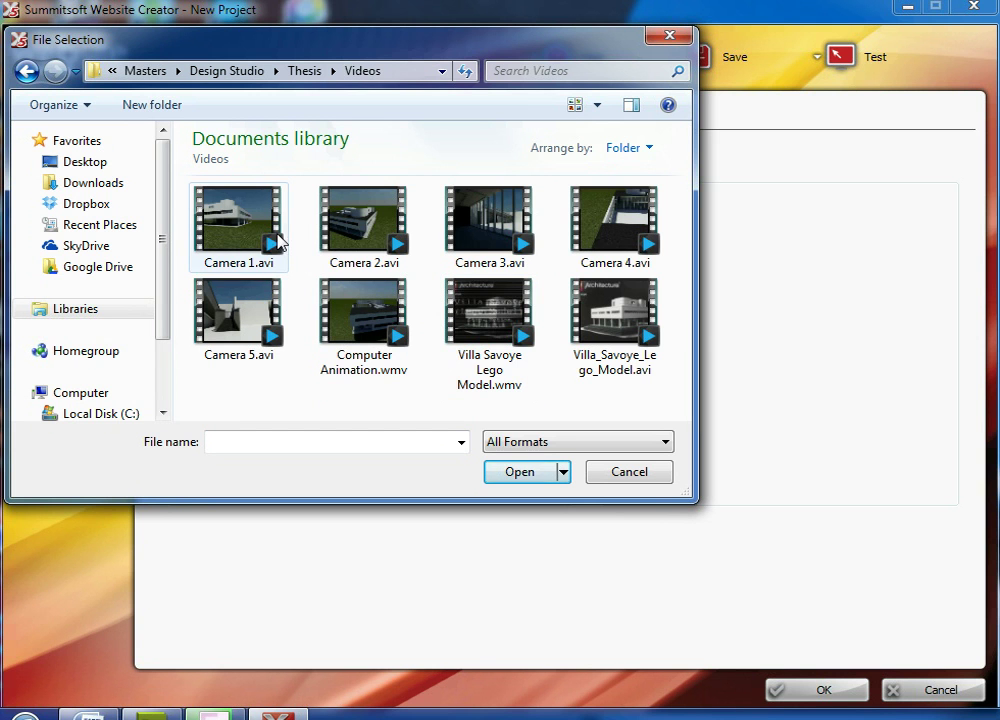
double_click(261, 226)
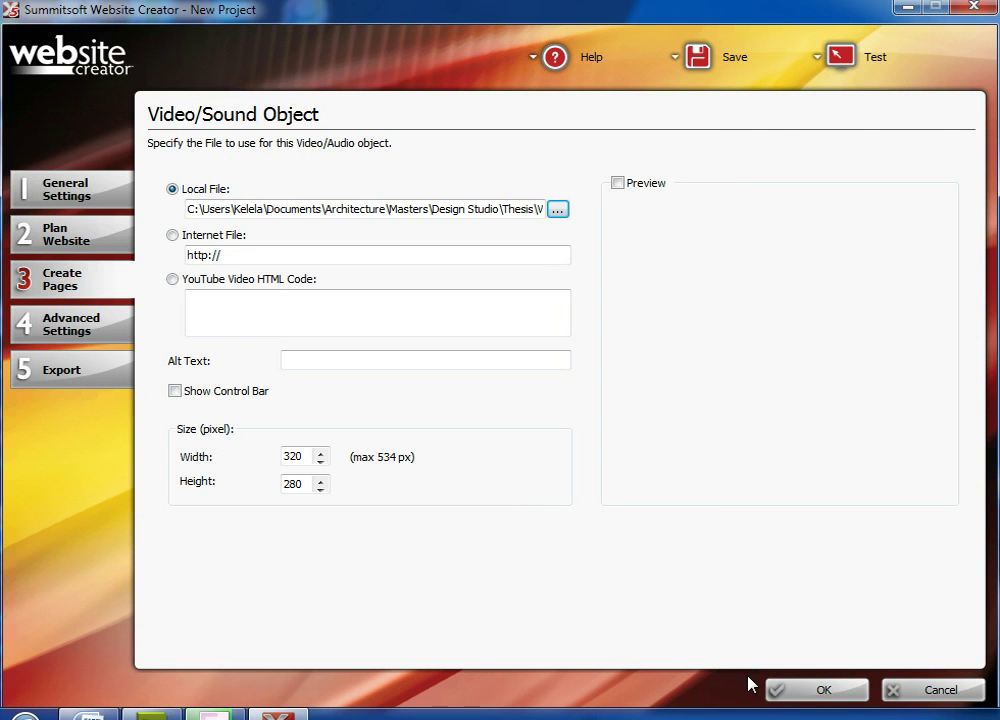
click(776, 692)
click(842, 68)
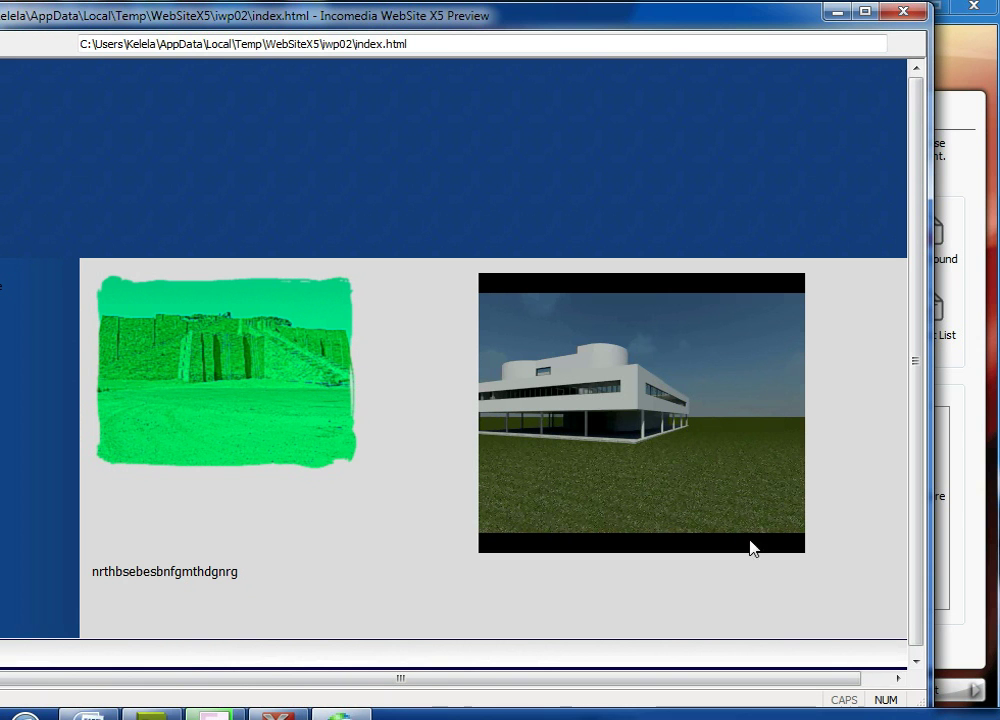
click(921, 12)
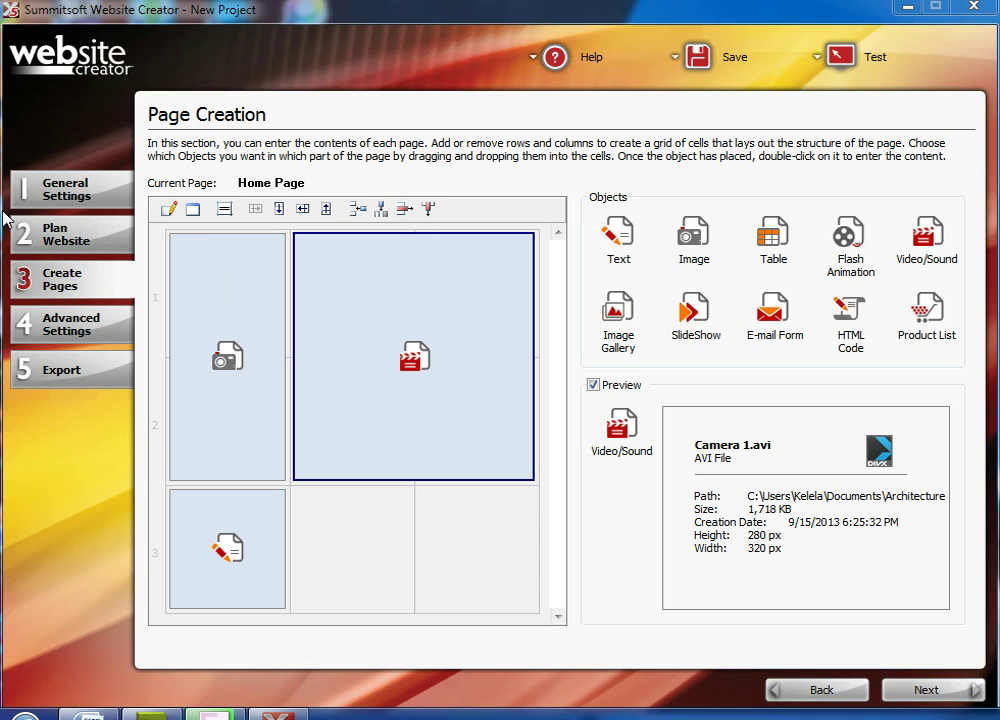
- Open Page 1 from the site map and place an empty HTML Code object in row 1's first cell
click(64, 238)
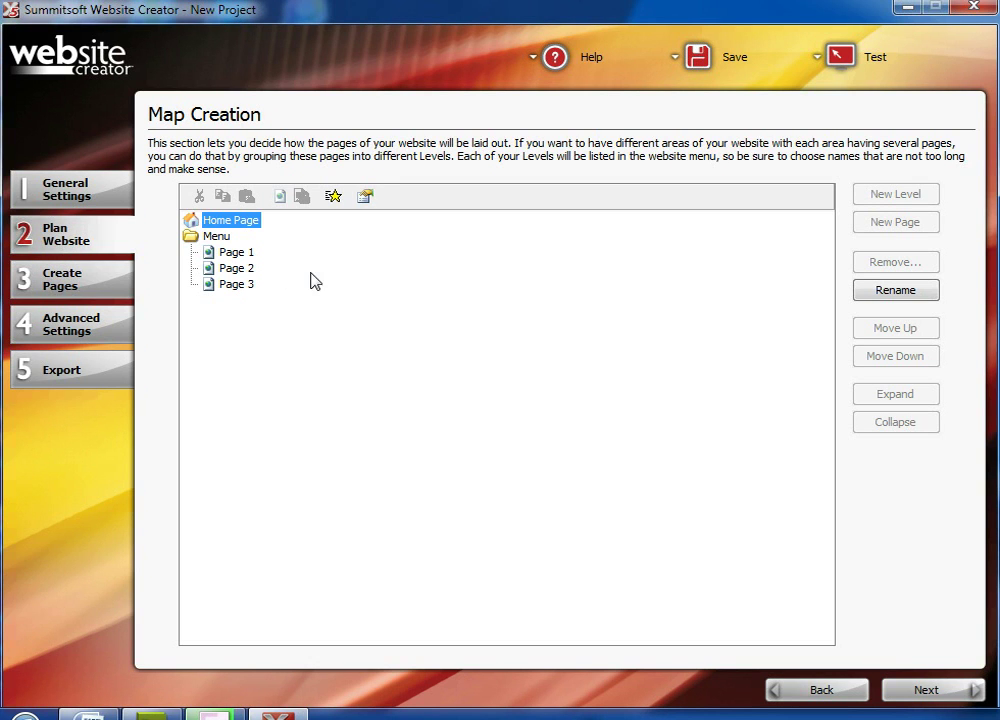
click(231, 259)
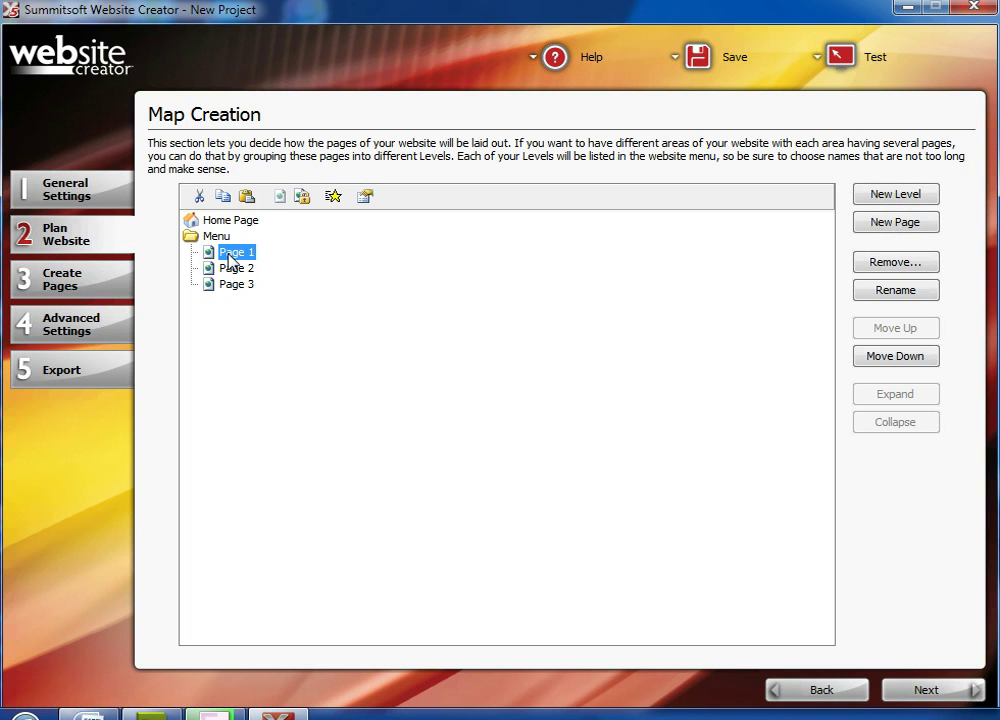
double_click(230, 257)
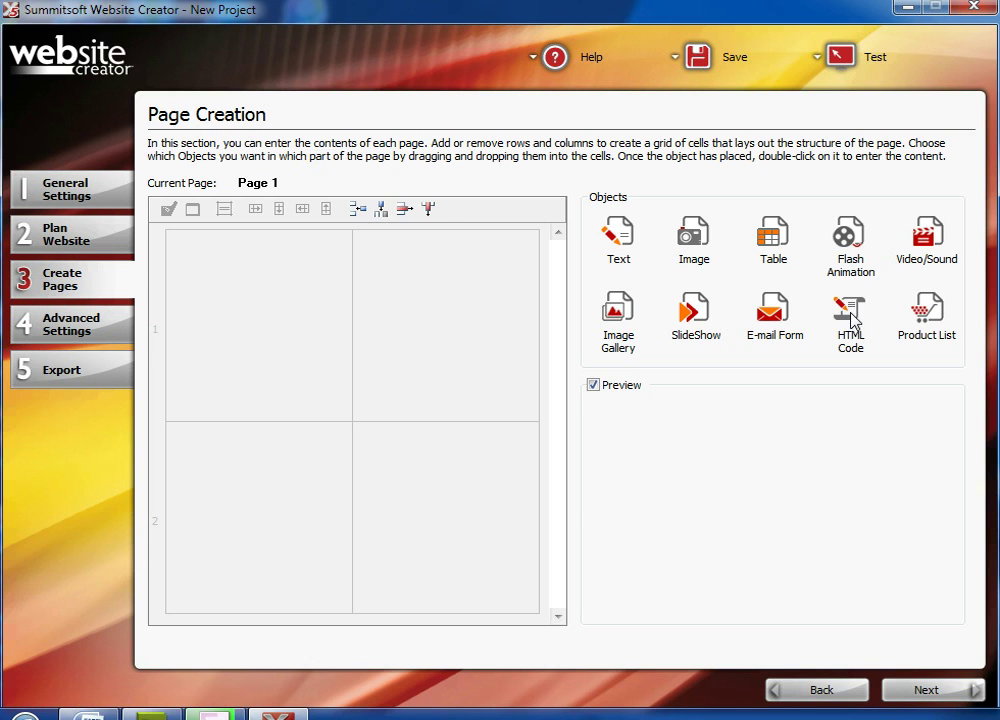
drag(853, 315, 261, 330)
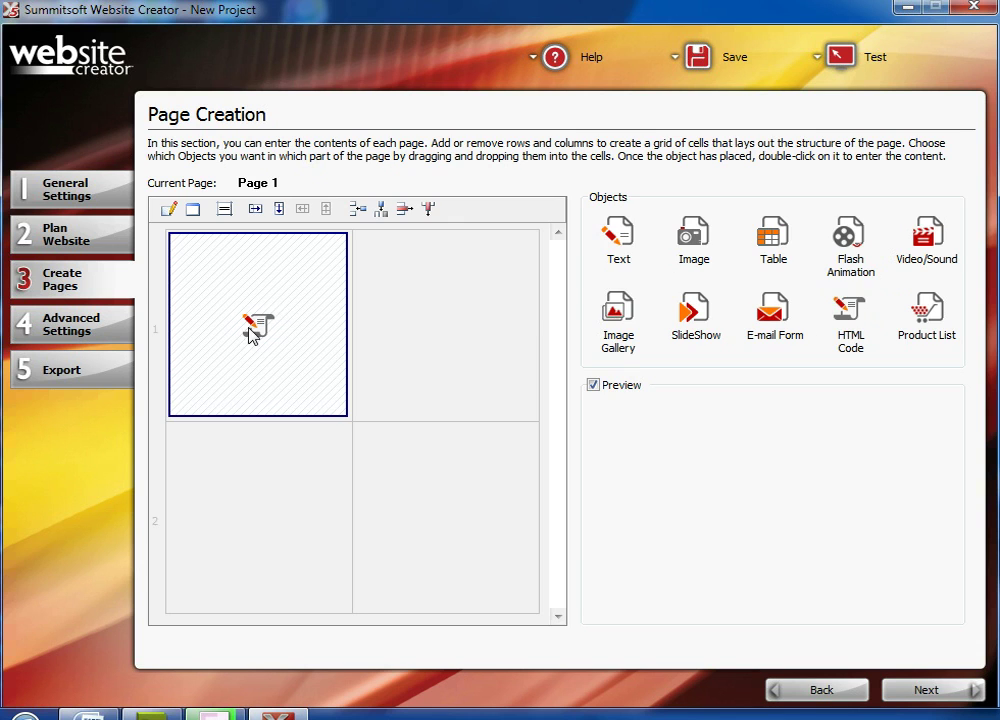
double_click(253, 329)
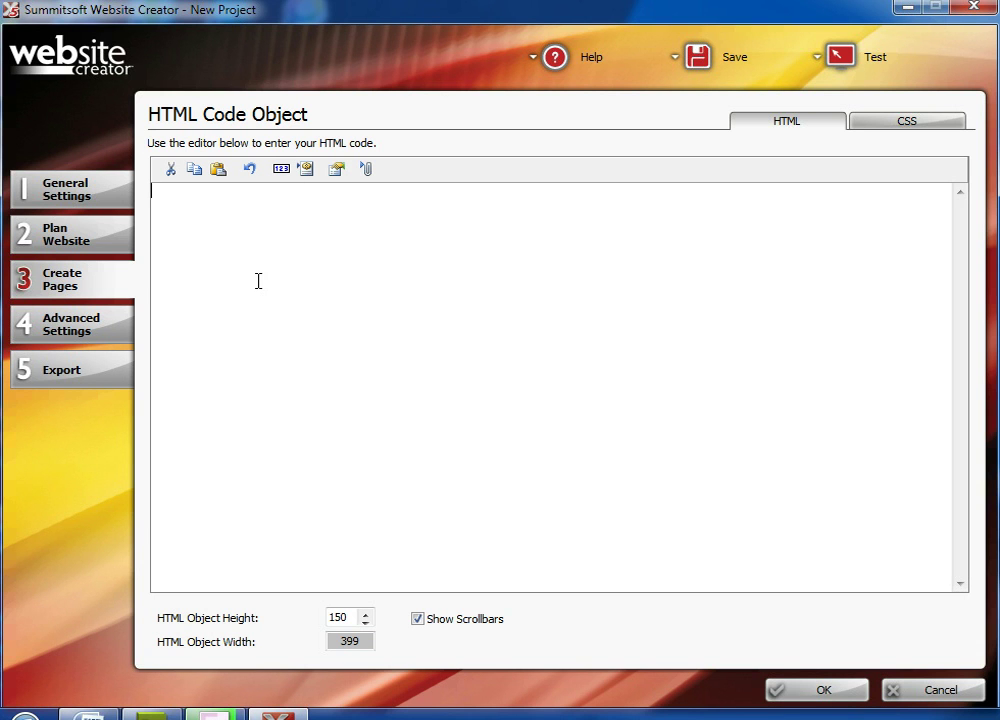
click(894, 122)
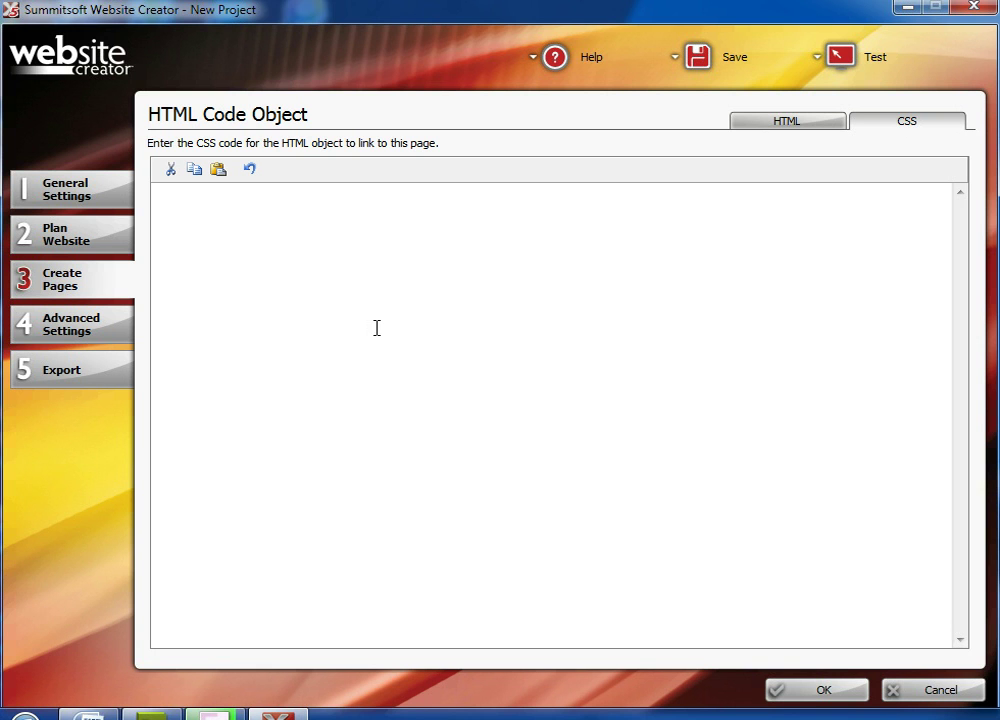
click(853, 698)
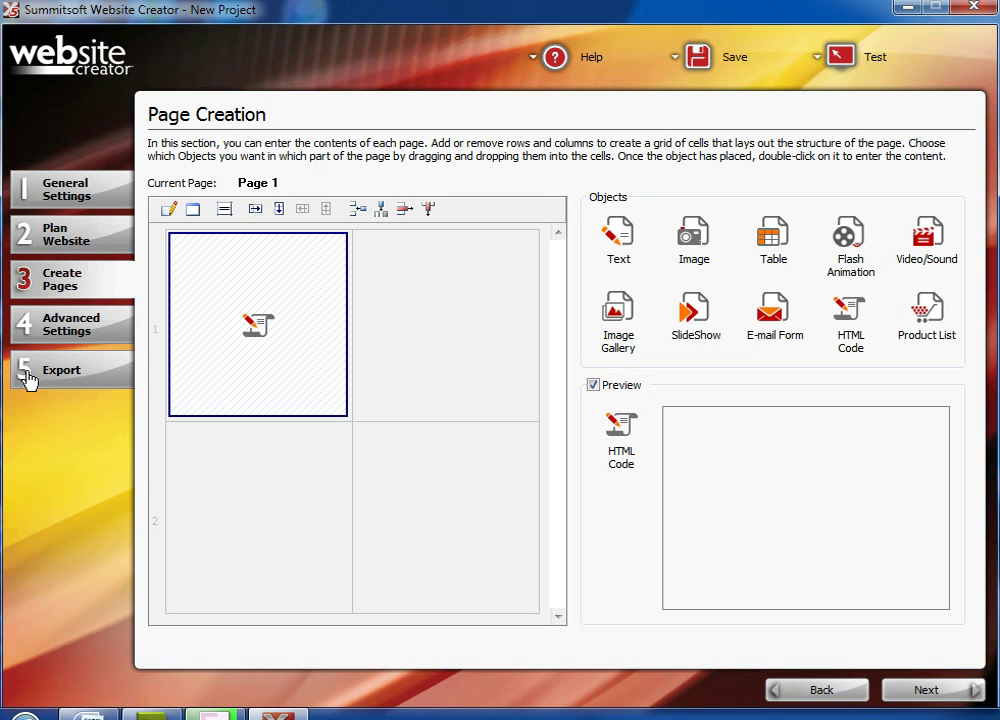
- Examine the Main Menu style's text, alignment, general and graphic options in the Advanced Settings
click(45, 328)
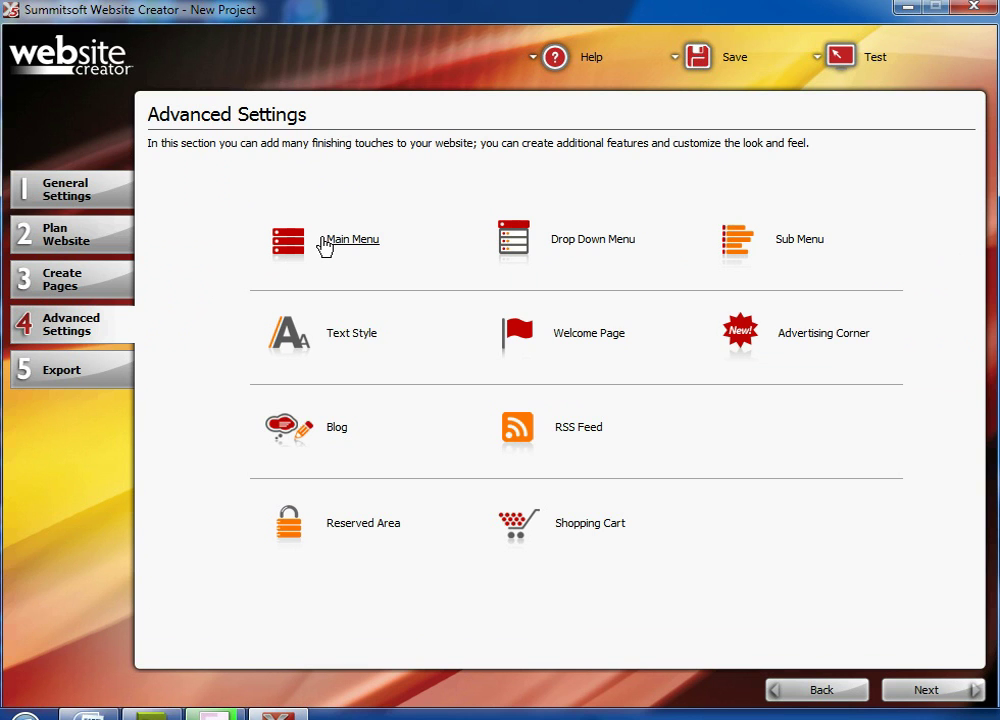
click(323, 241)
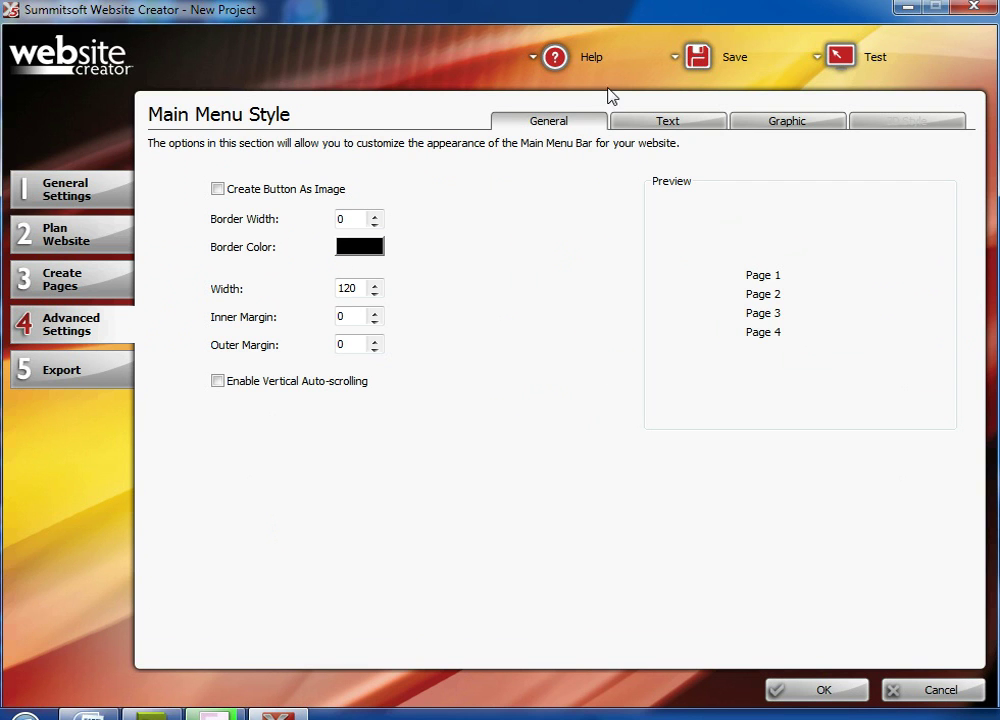
click(645, 121)
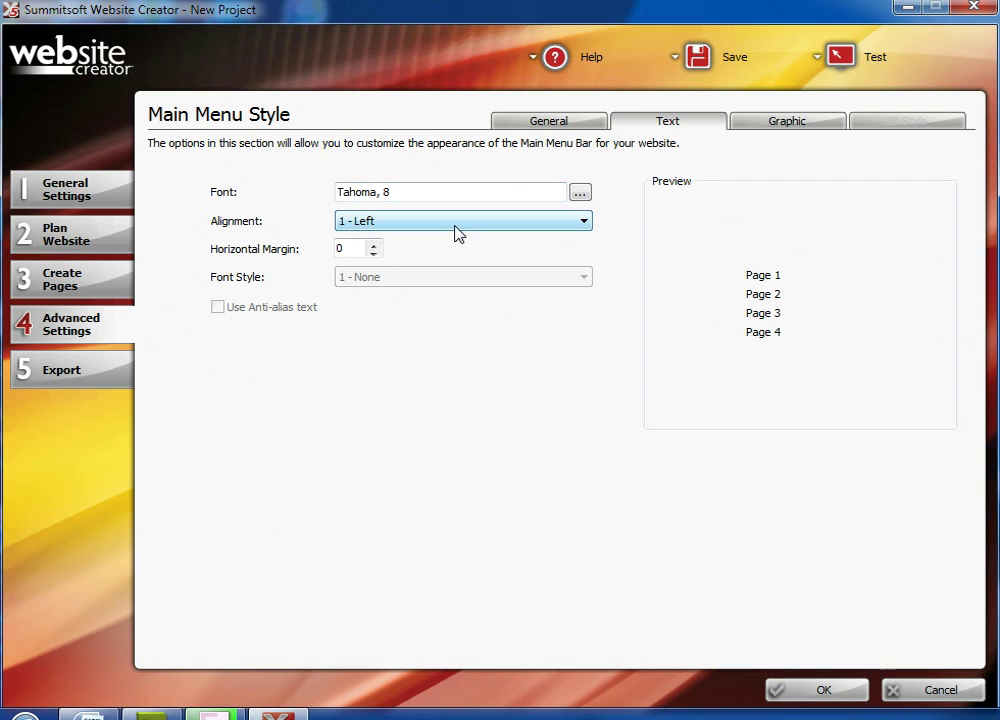
click(404, 231)
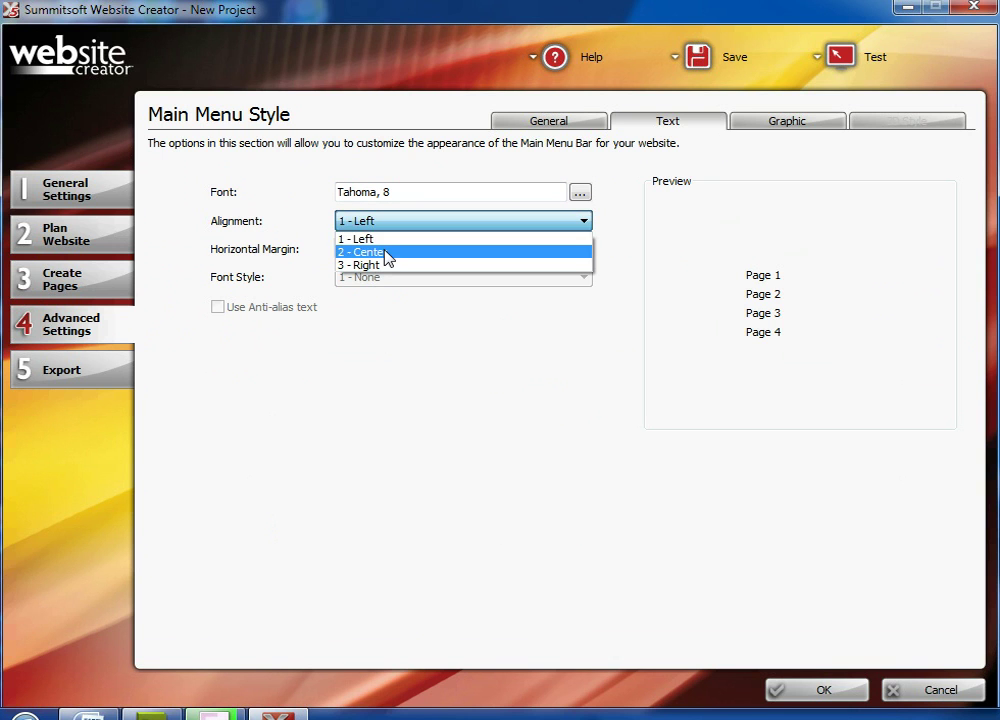
click(385, 236)
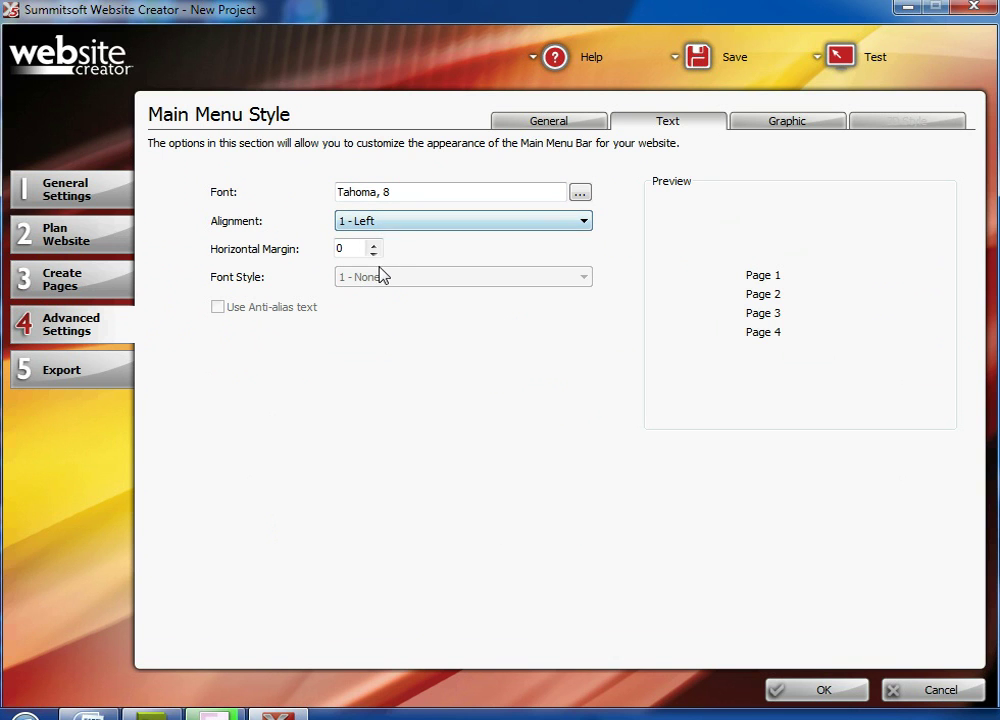
click(544, 119)
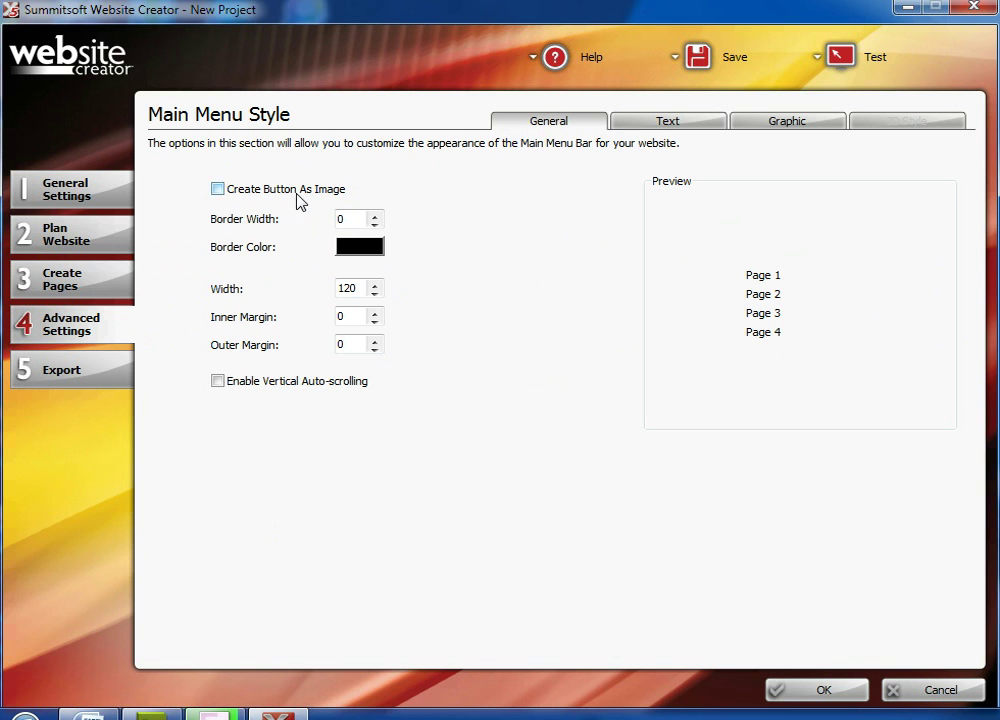
click(827, 123)
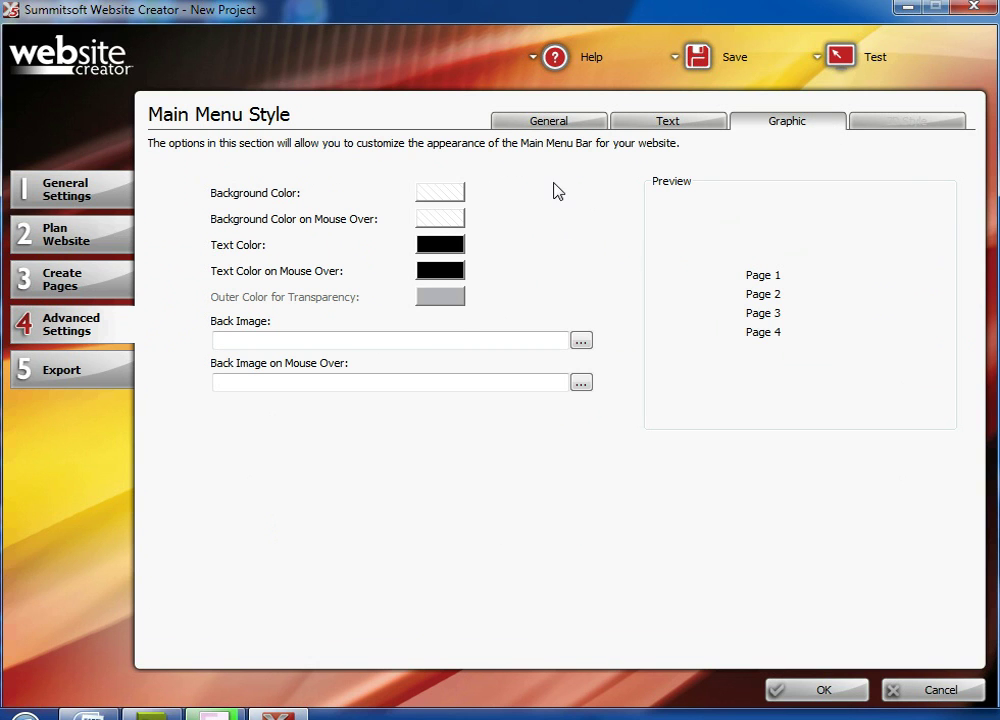
click(800, 690)
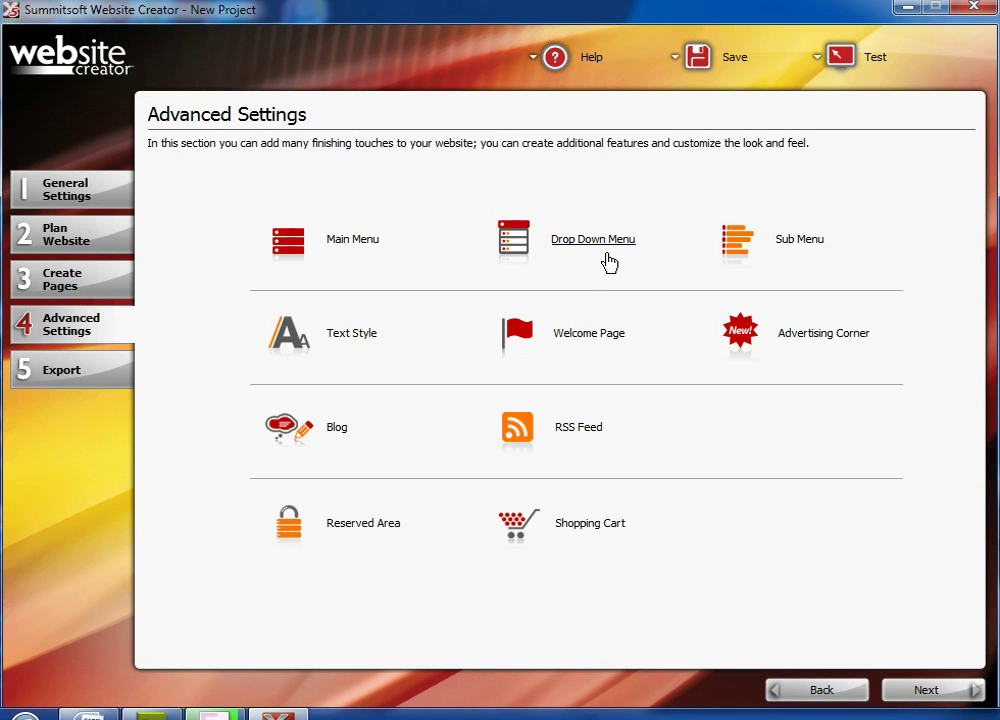
- Review the Drop Down Menu style's text, graphic and general options and the Sub Menu's level item styles
click(609, 263)
click(687, 125)
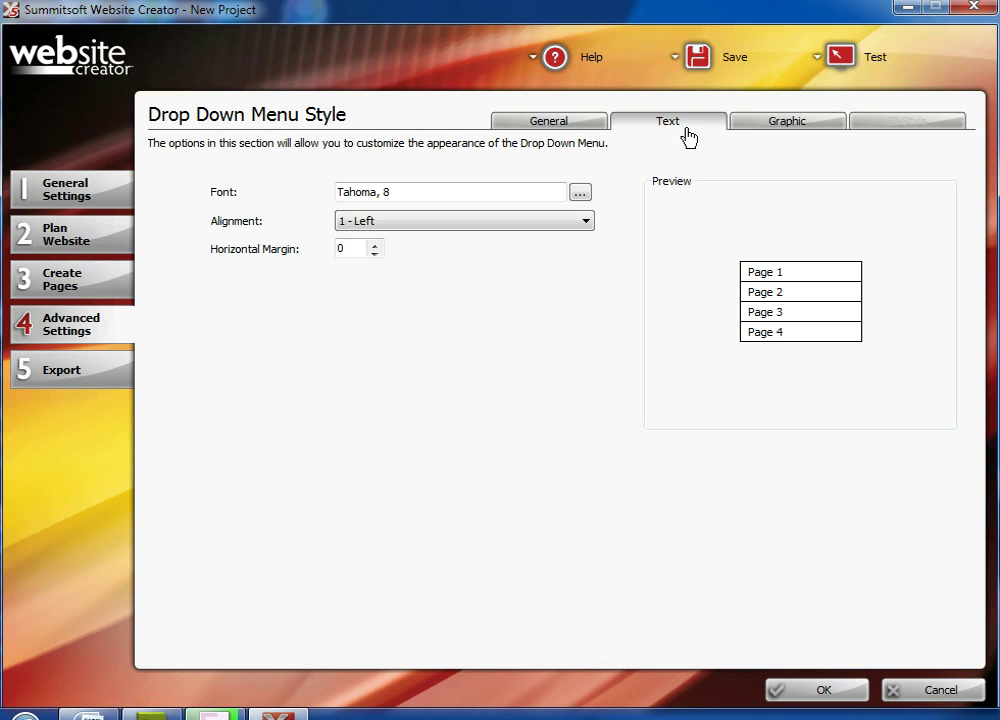
click(788, 127)
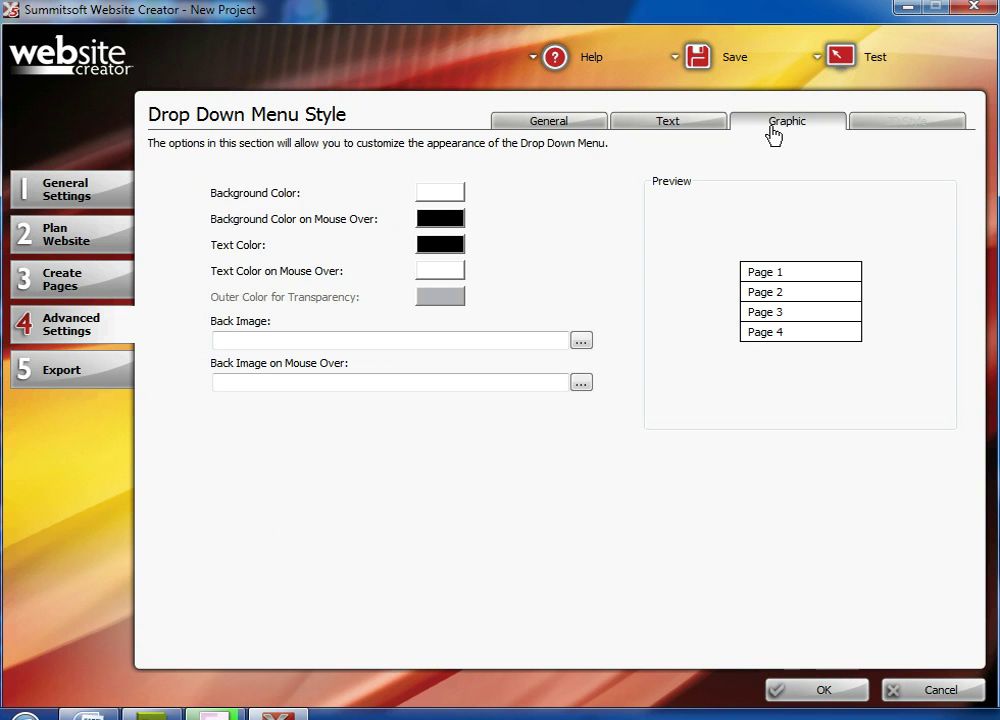
click(542, 128)
click(812, 695)
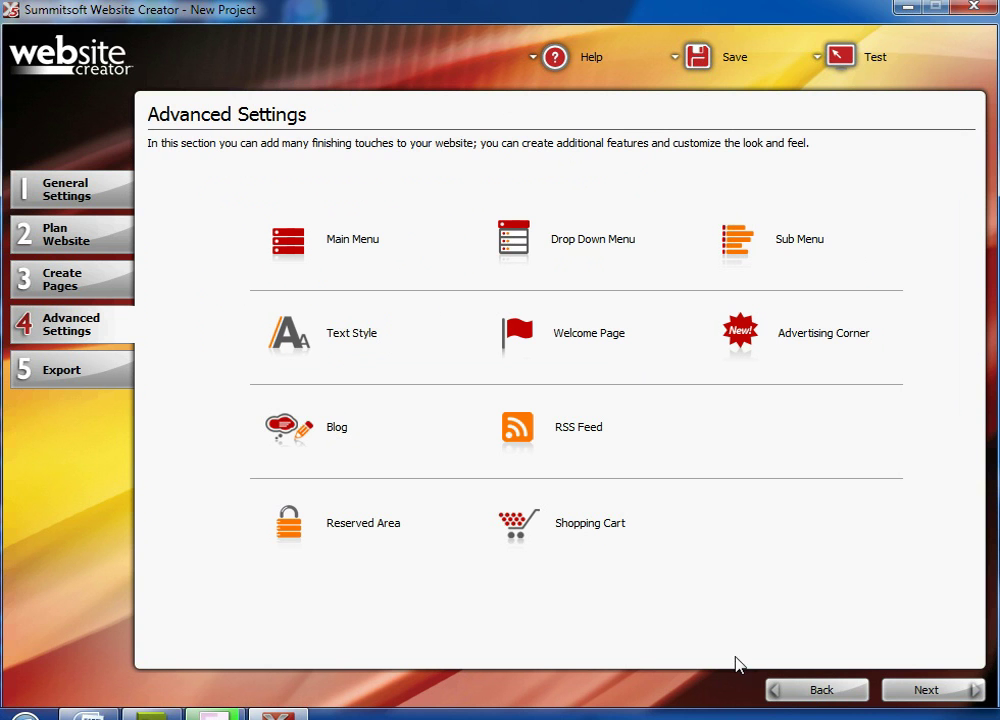
click(783, 240)
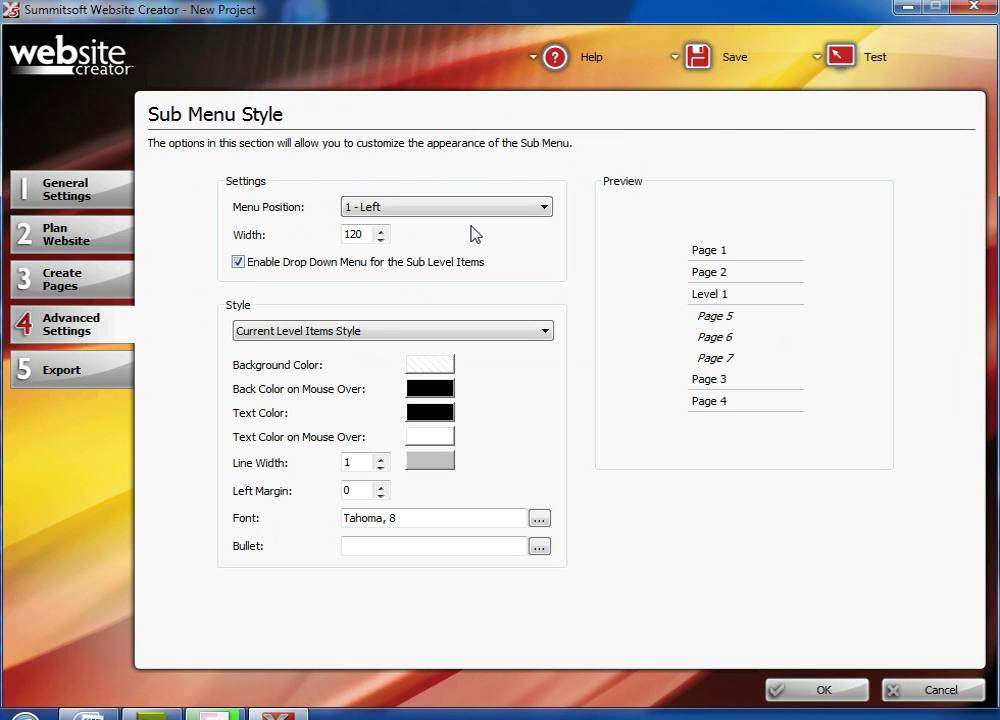
click(398, 338)
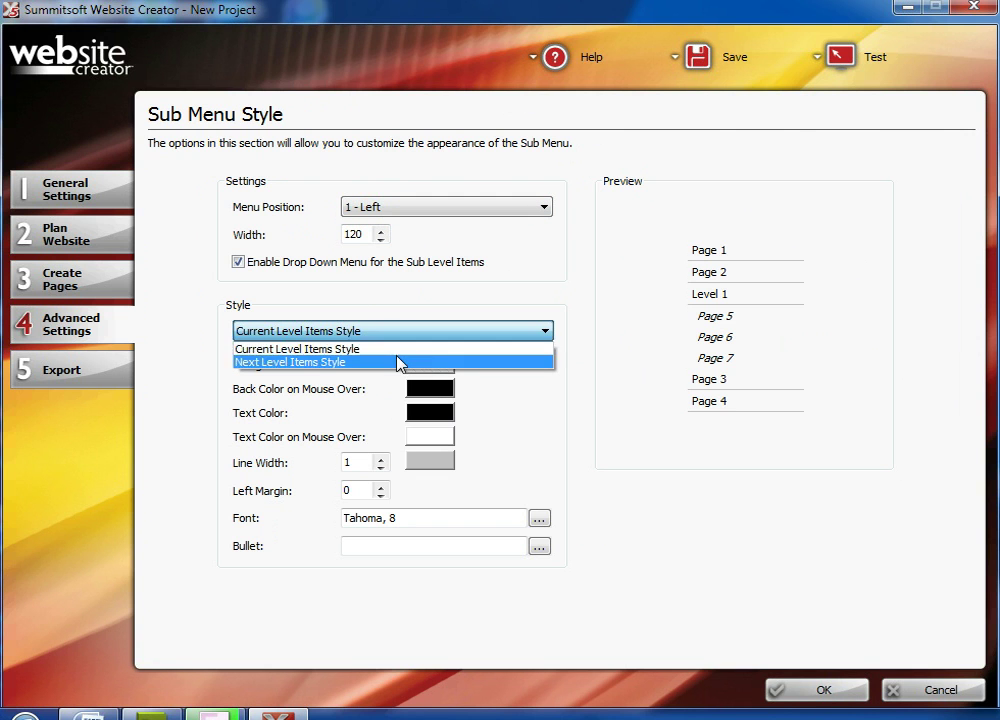
click(403, 348)
click(827, 688)
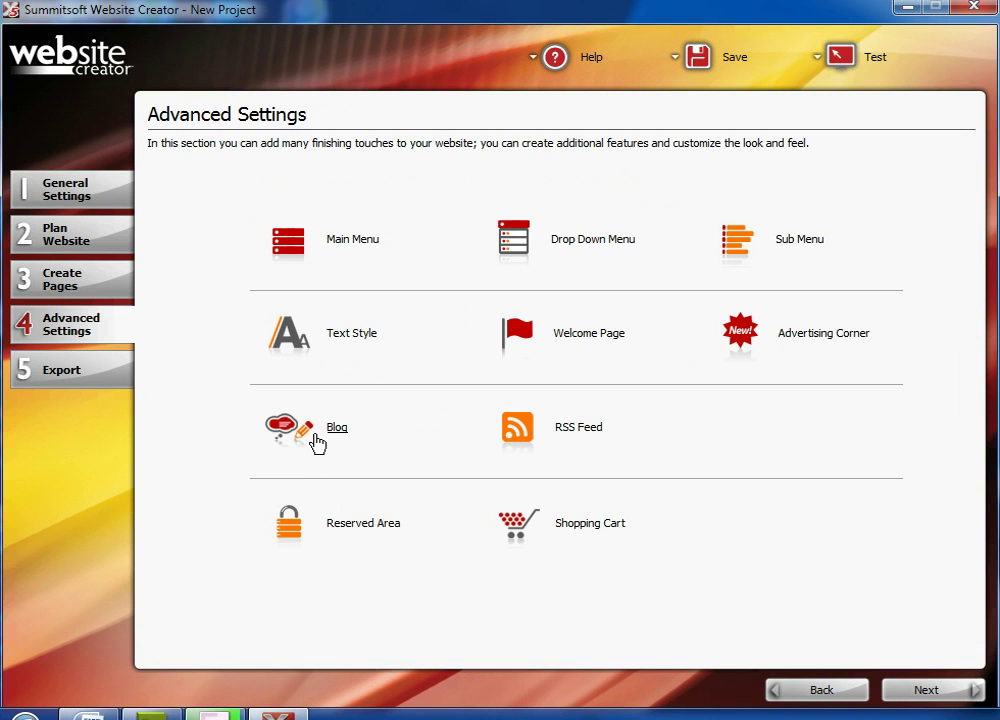
- Choose the Elegant Style_Pink template for the website's blog
click(316, 443)
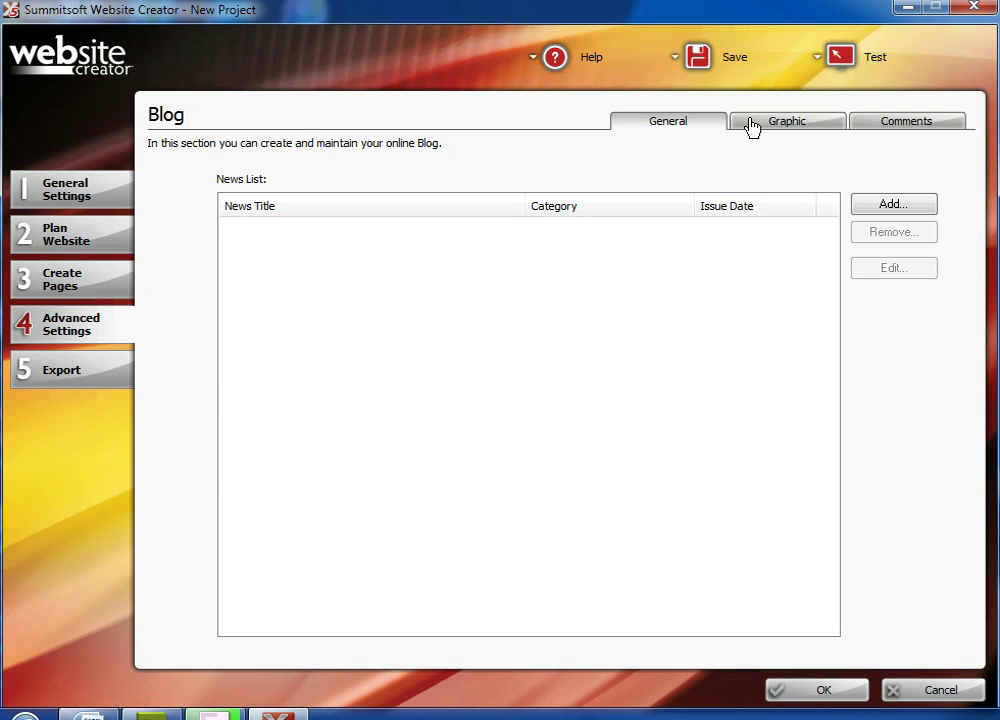
click(752, 127)
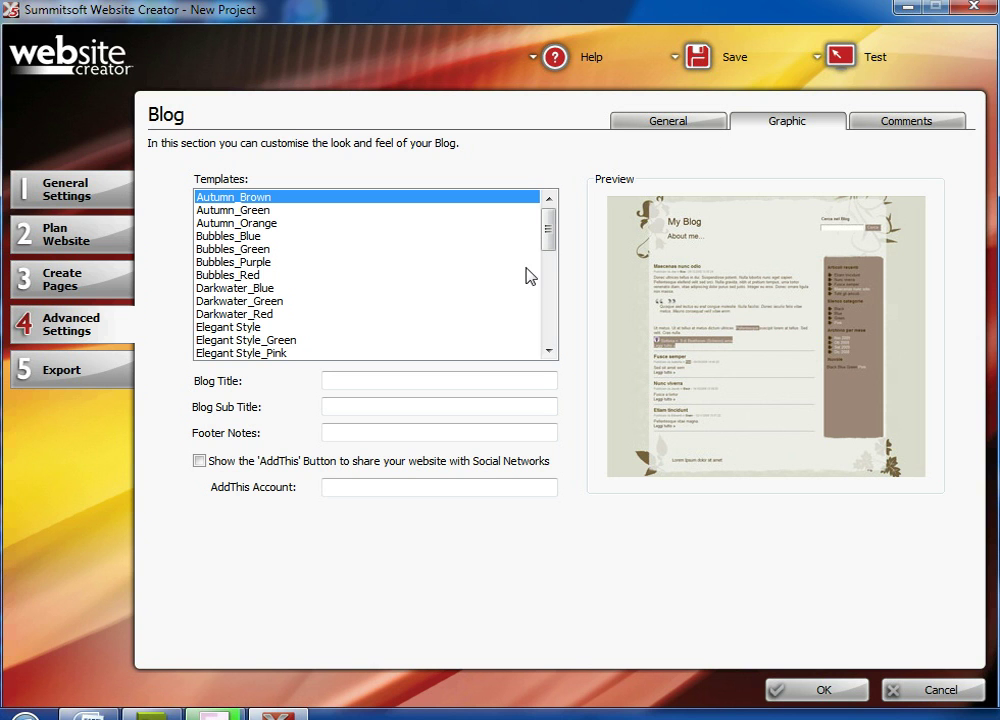
click(548, 350)
scroll(388, 278, down, 2)
click(388, 276)
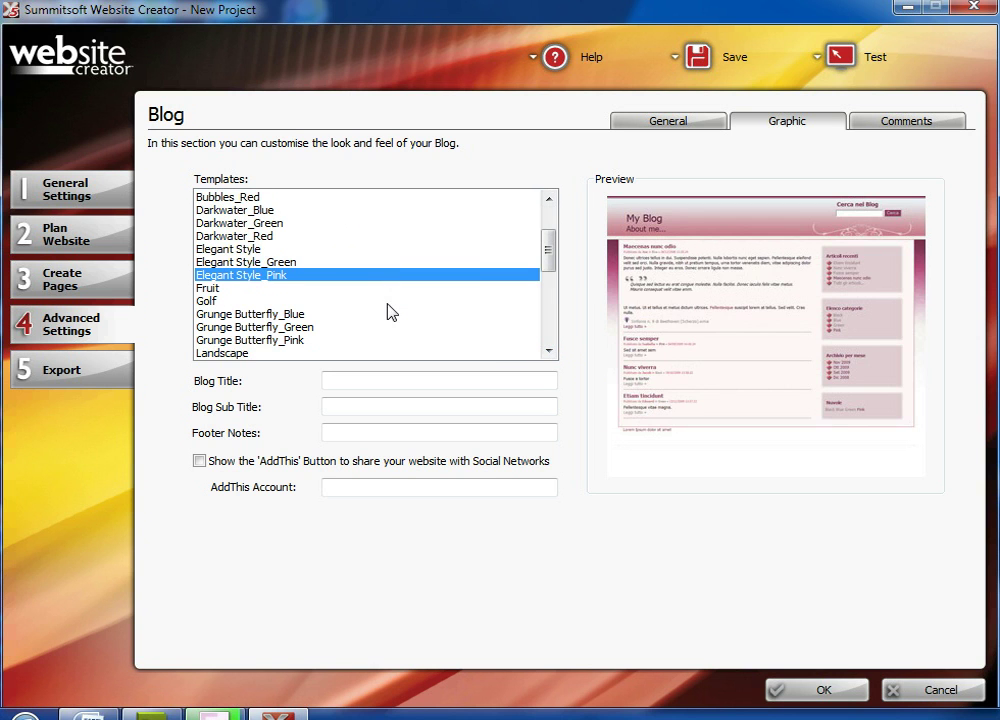
- Preview several blog templates and choose the Landscape template for the website's blog
click(389, 301)
click(350, 249)
click(336, 198)
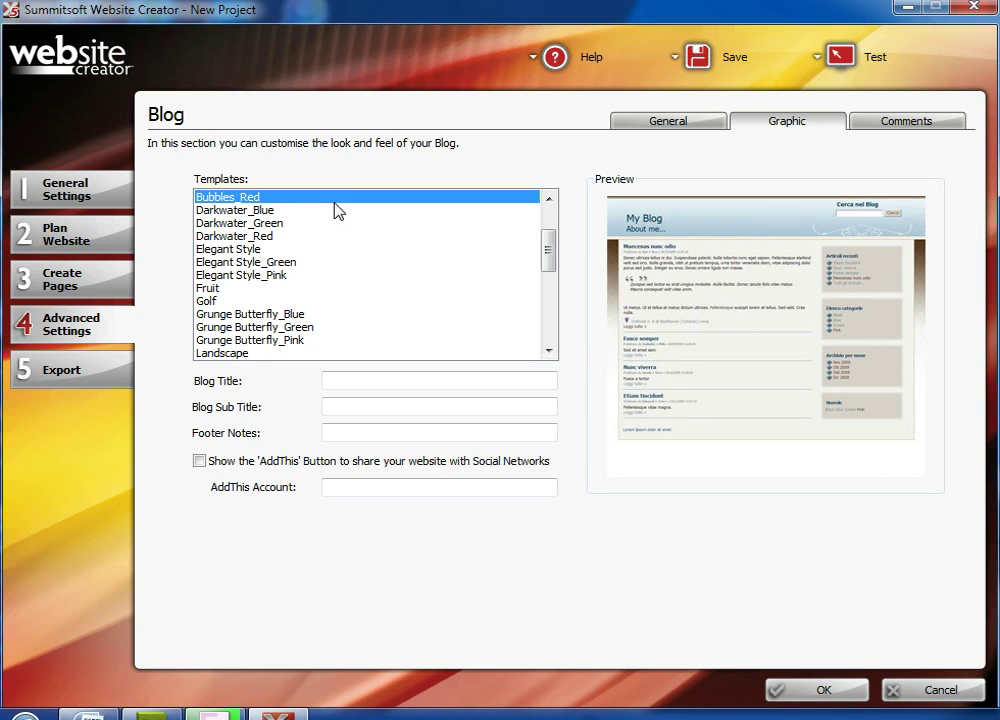
click(344, 250)
click(378, 354)
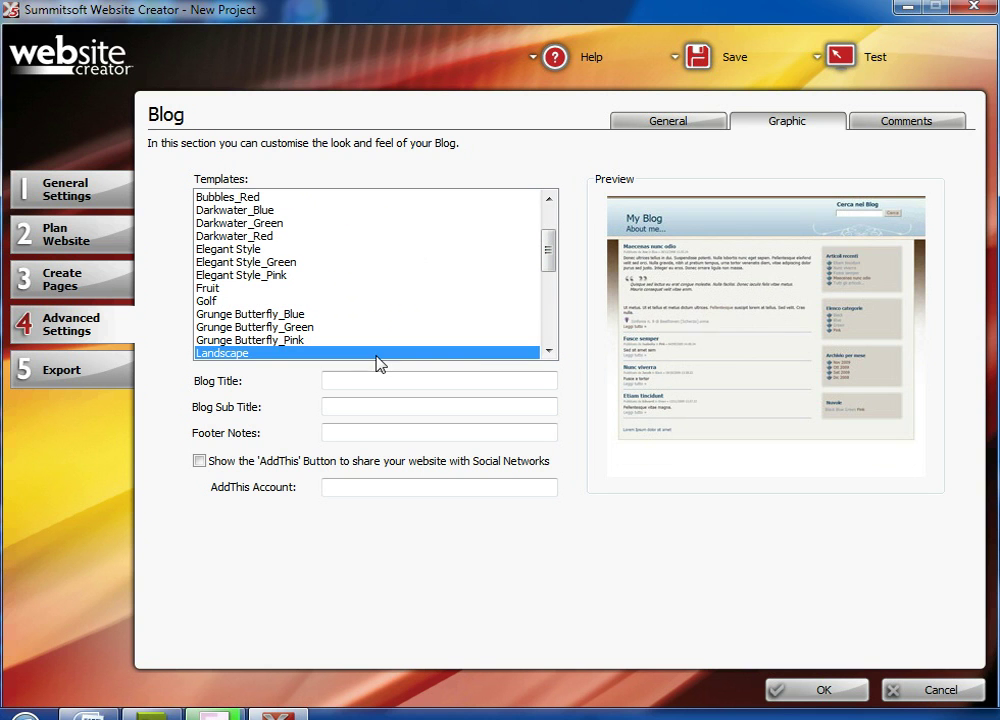
click(487, 382)
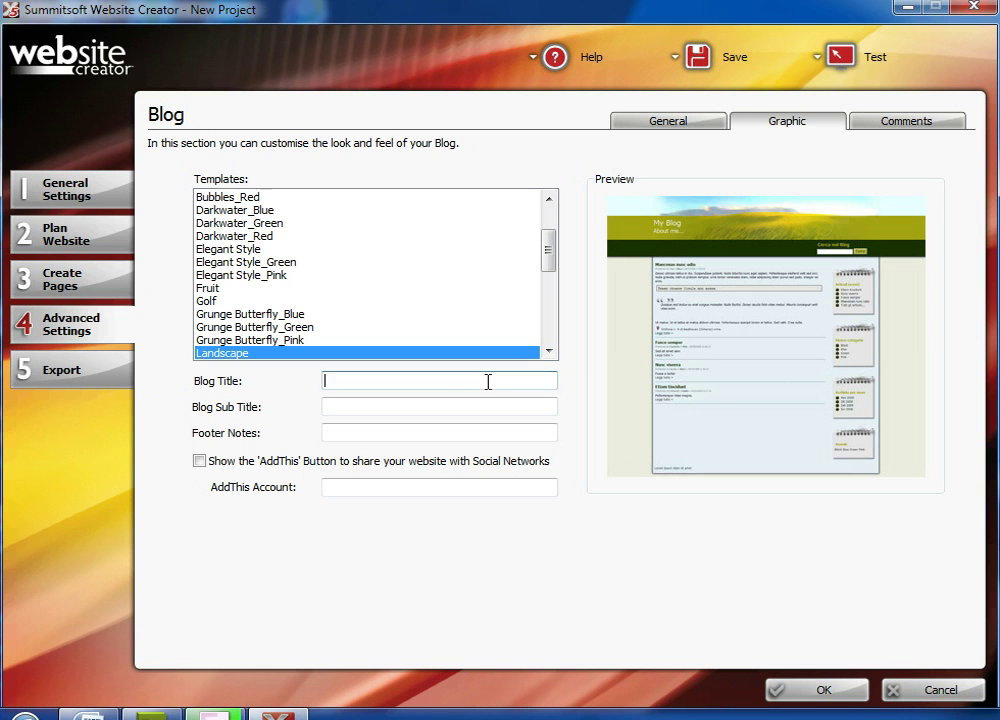
click(335, 434)
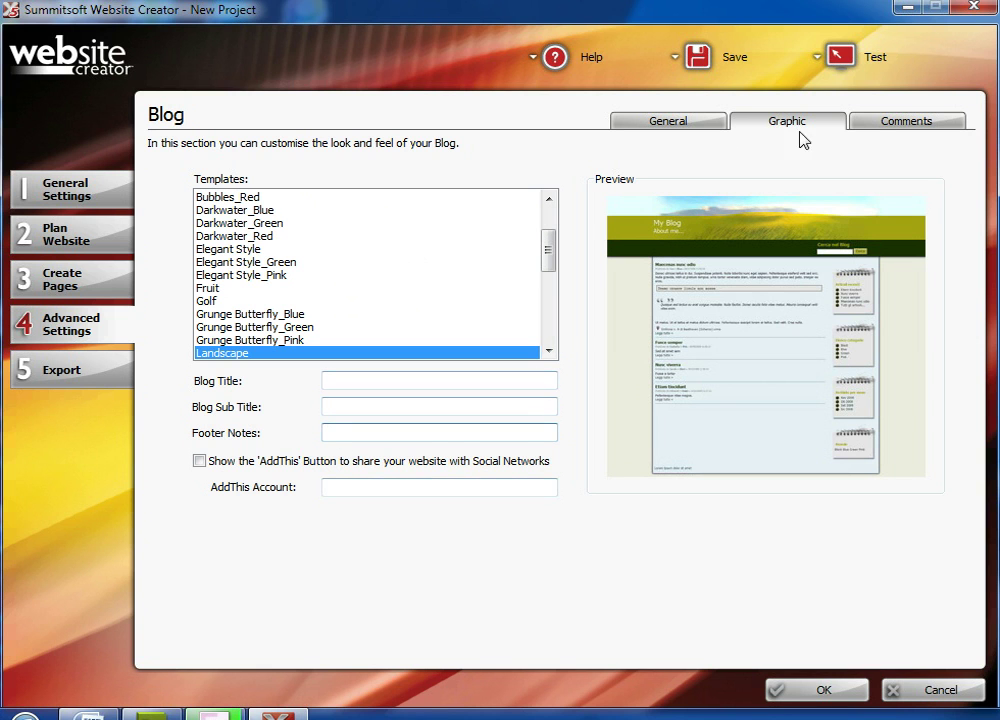
- Review the blog's comment settings and news list, and accept the blog settings
click(888, 122)
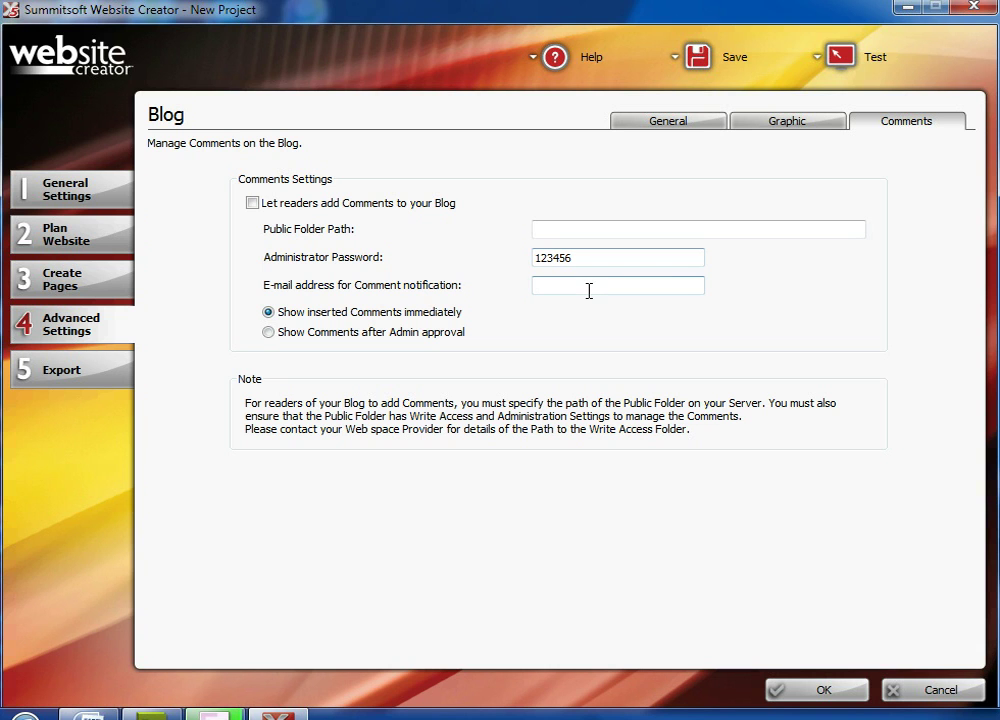
click(703, 123)
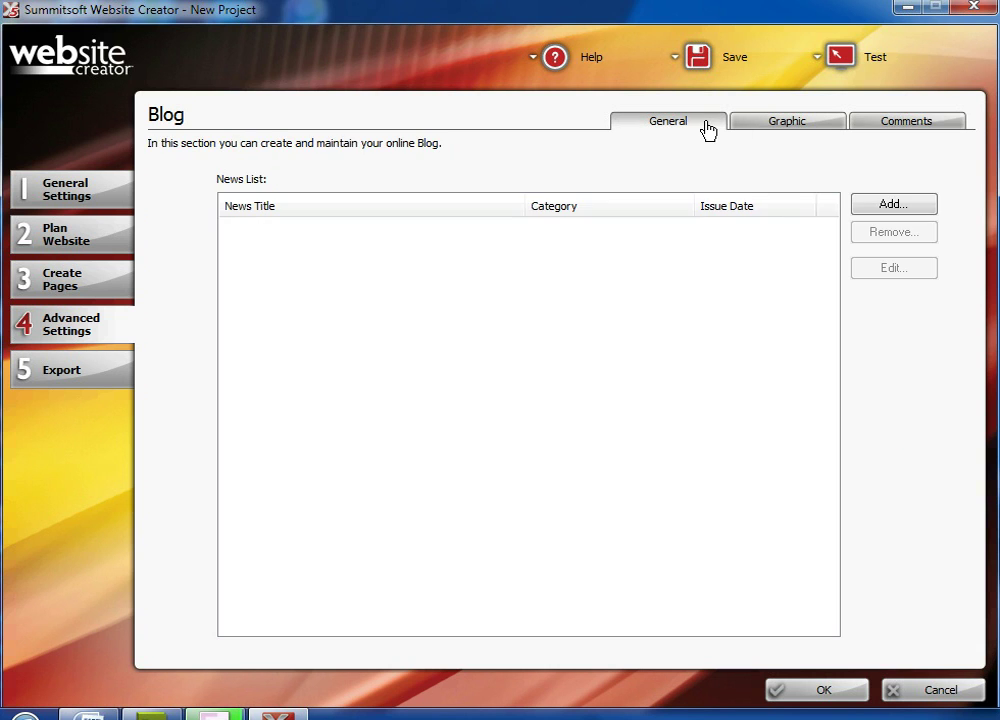
click(818, 689)
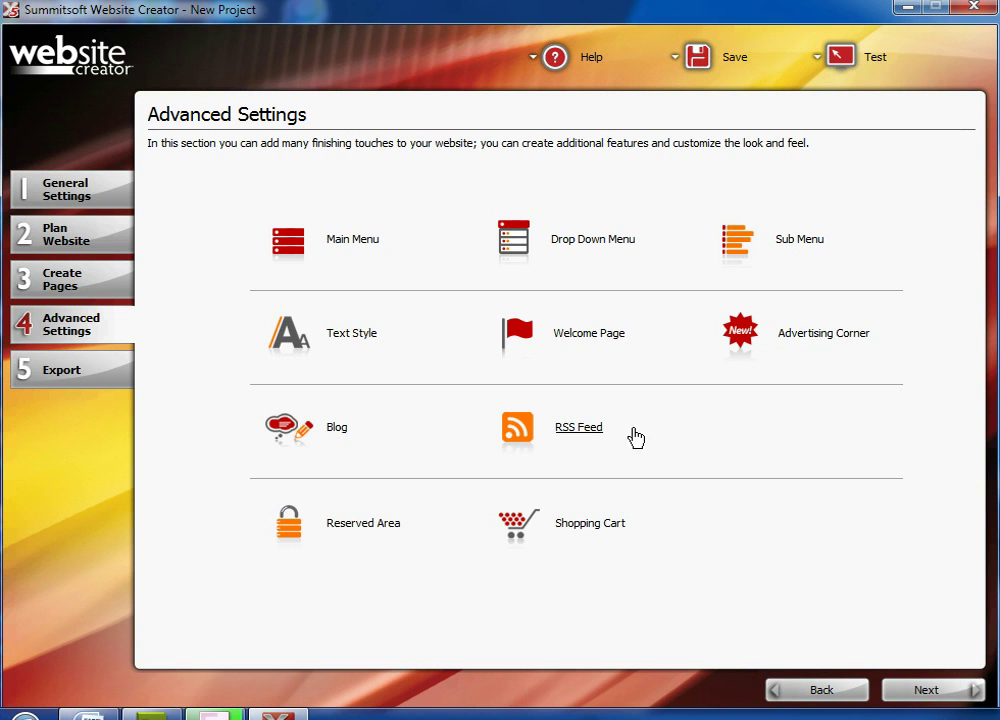
- Examine the RSS Feed settings and the form for adding a news item, leaving both without entering anything
click(626, 440)
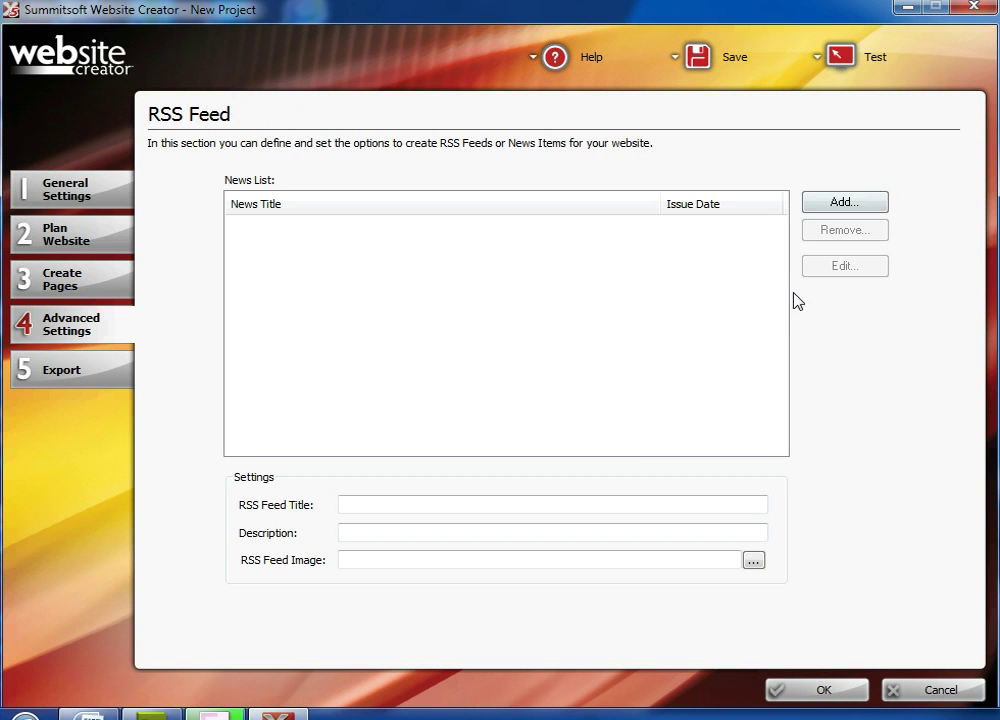
click(366, 510)
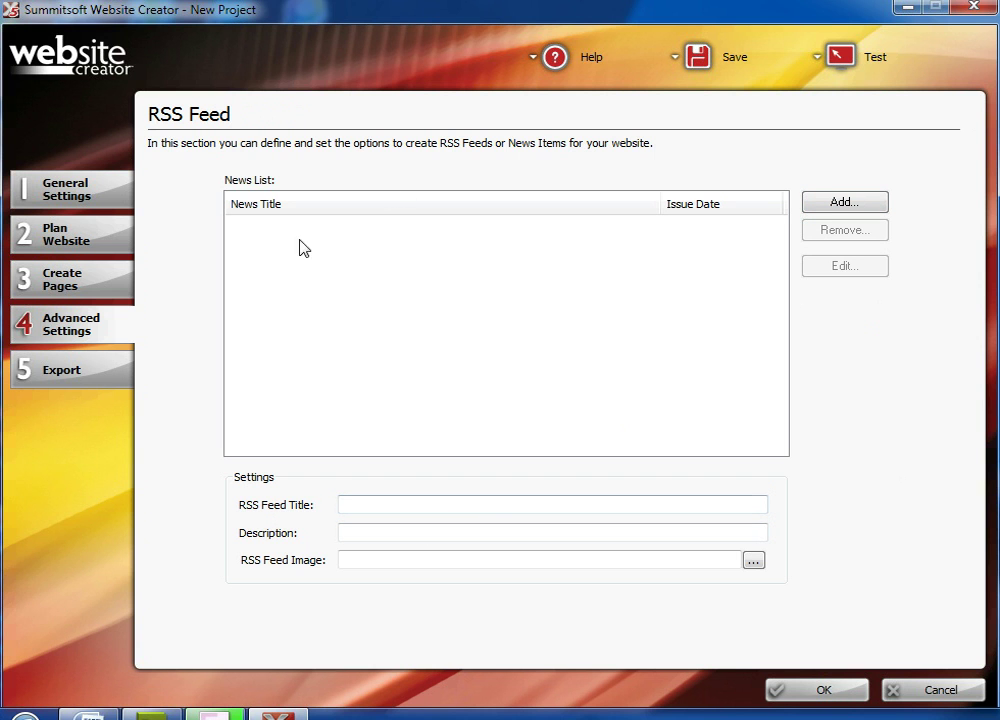
click(826, 204)
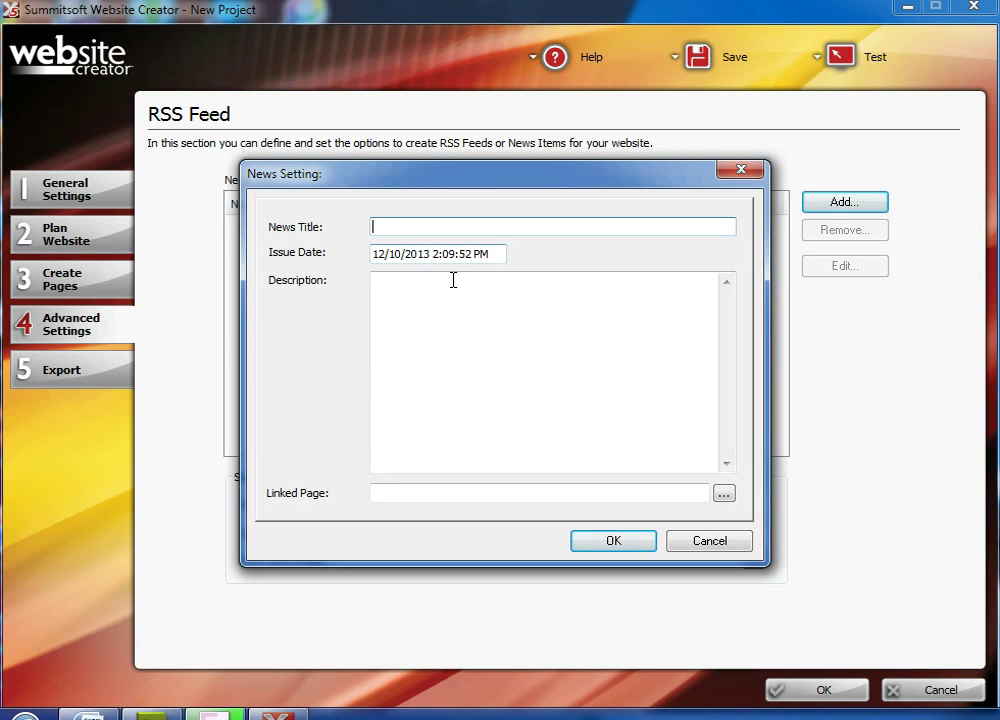
click(402, 492)
click(673, 541)
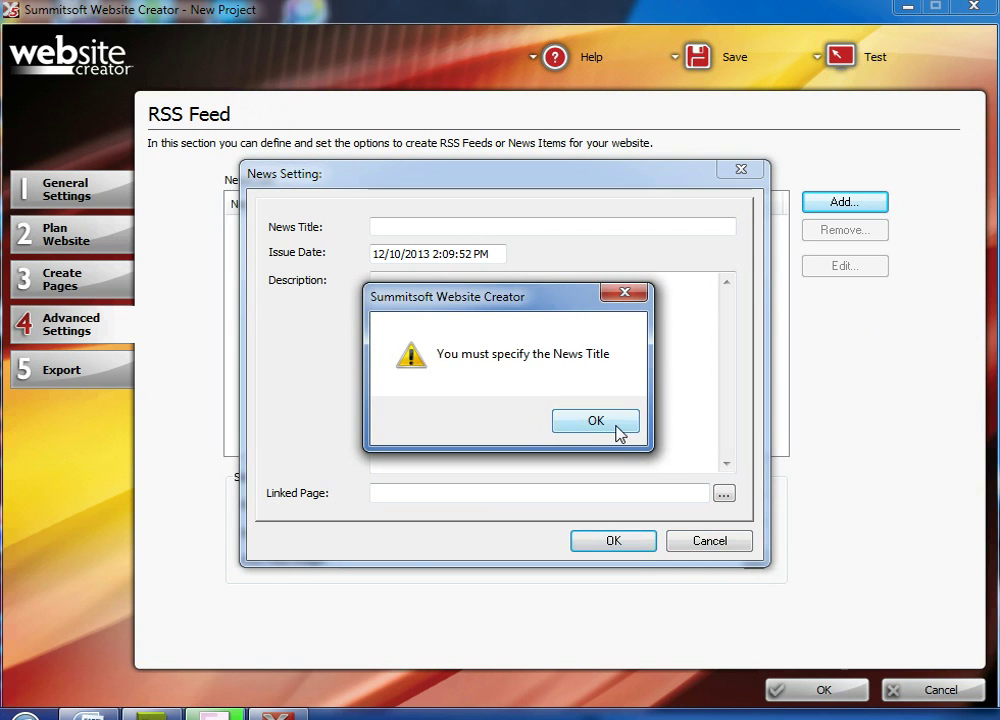
click(620, 422)
click(708, 541)
click(819, 691)
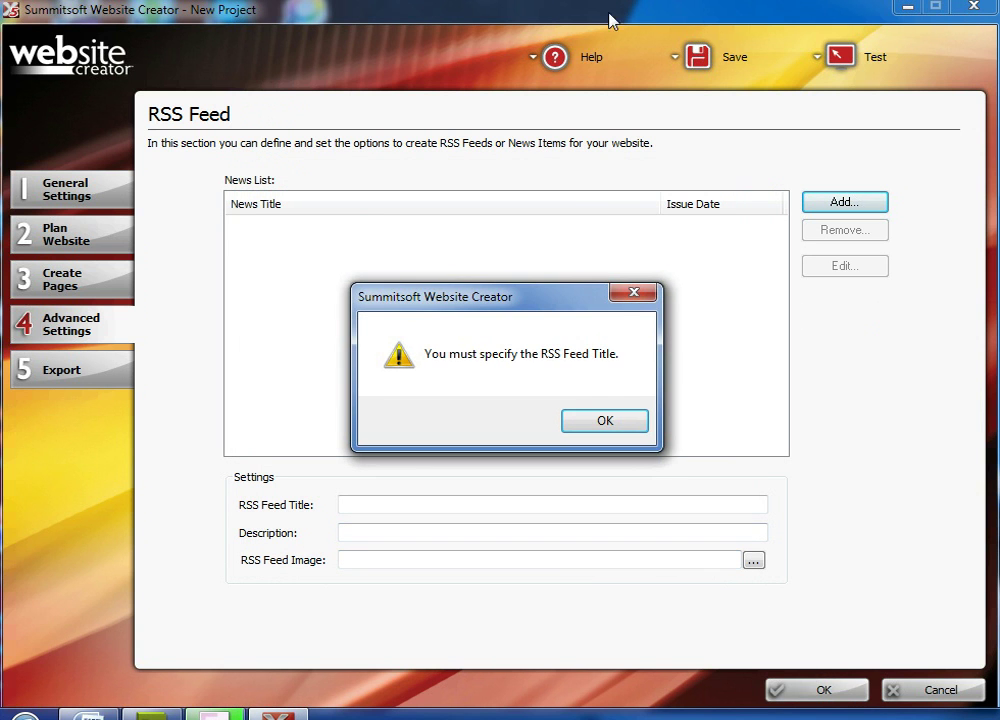
click(627, 430)
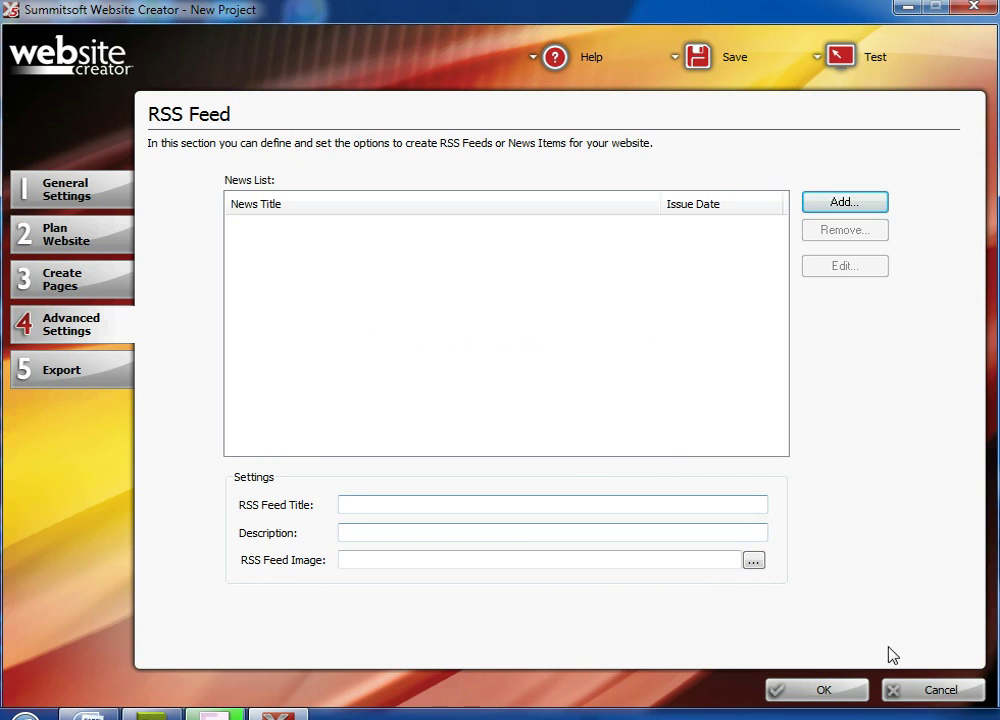
click(922, 687)
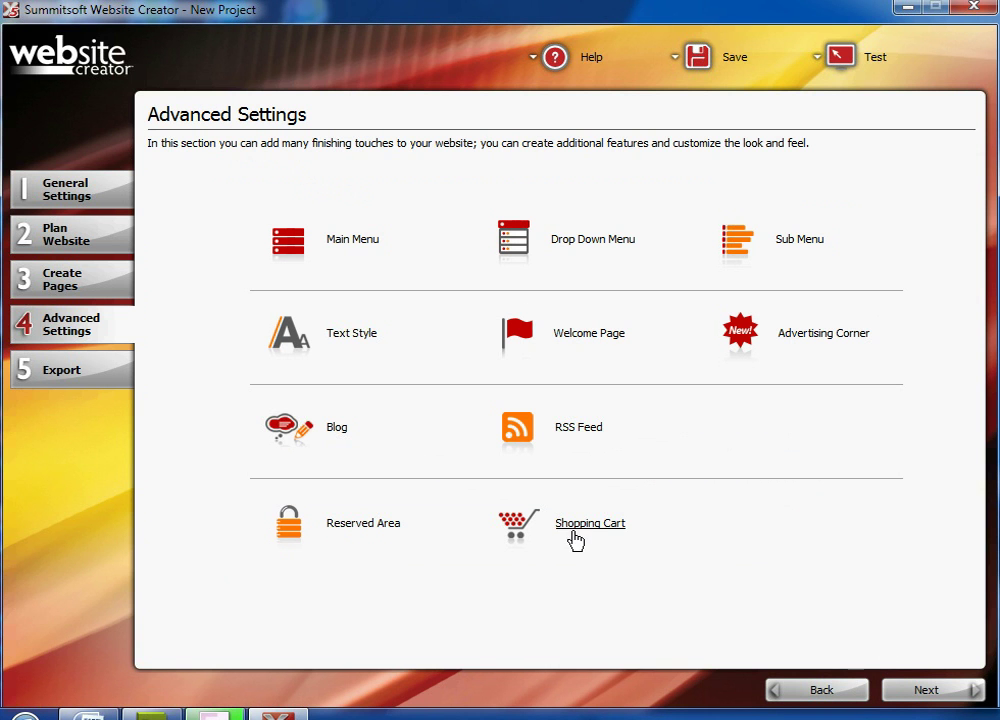
- Examine the Reserved Area settings and the form for adding another reserved area, without adding one
click(350, 540)
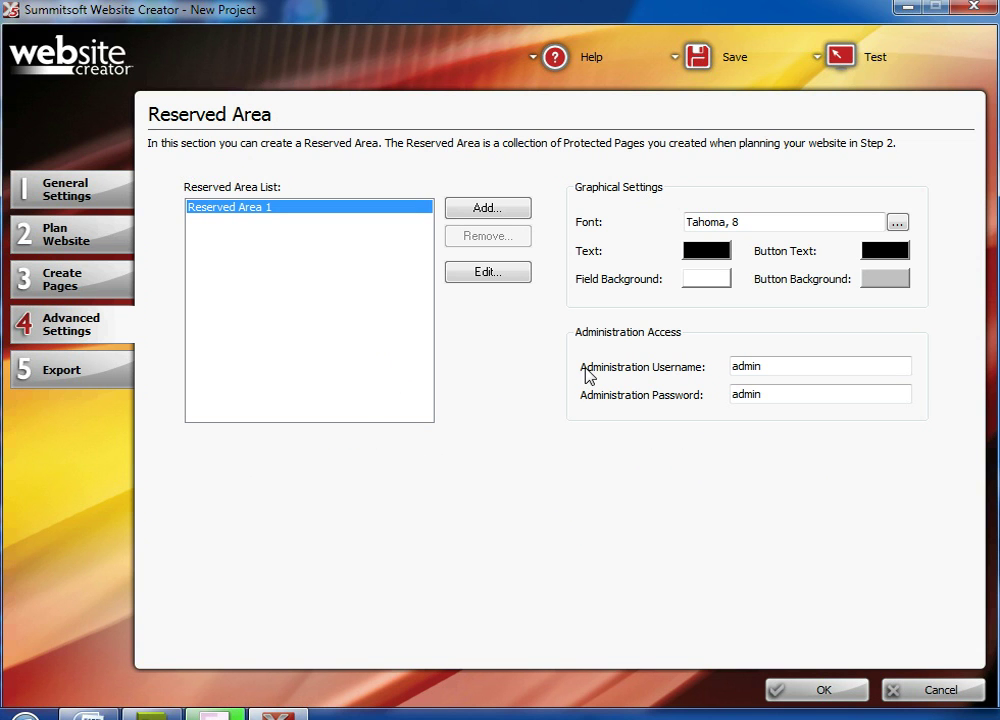
click(486, 209)
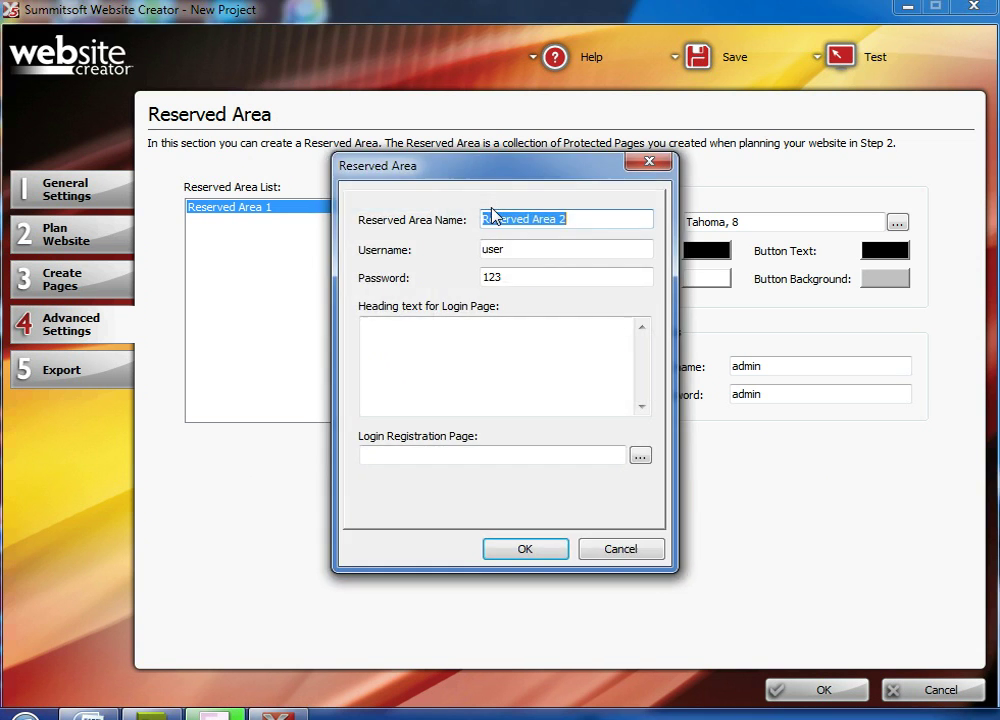
click(608, 555)
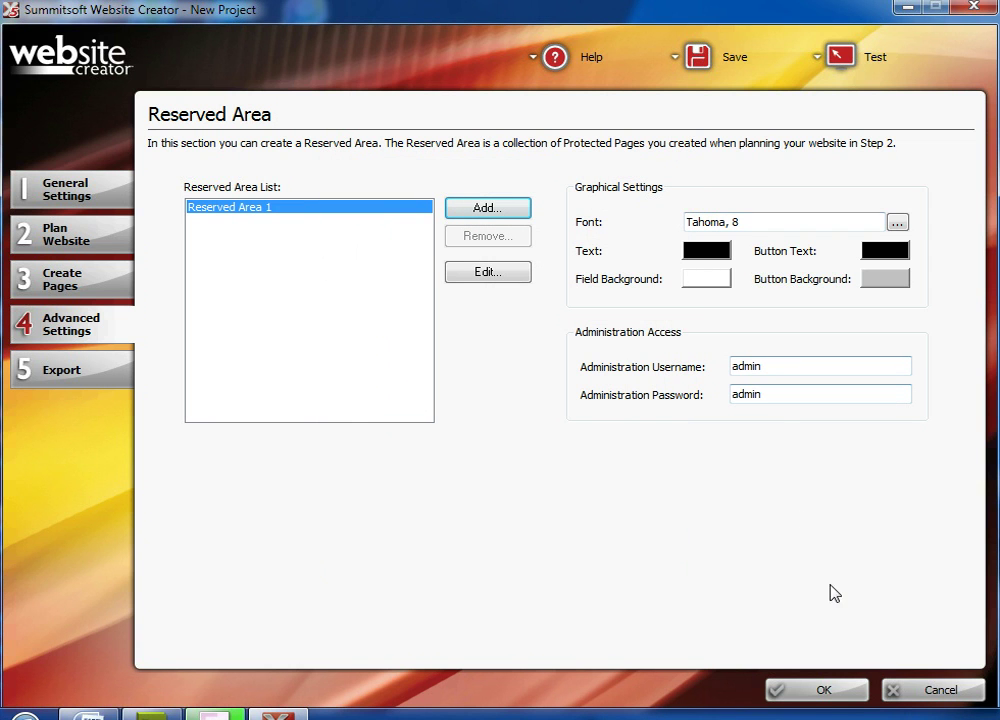
click(905, 693)
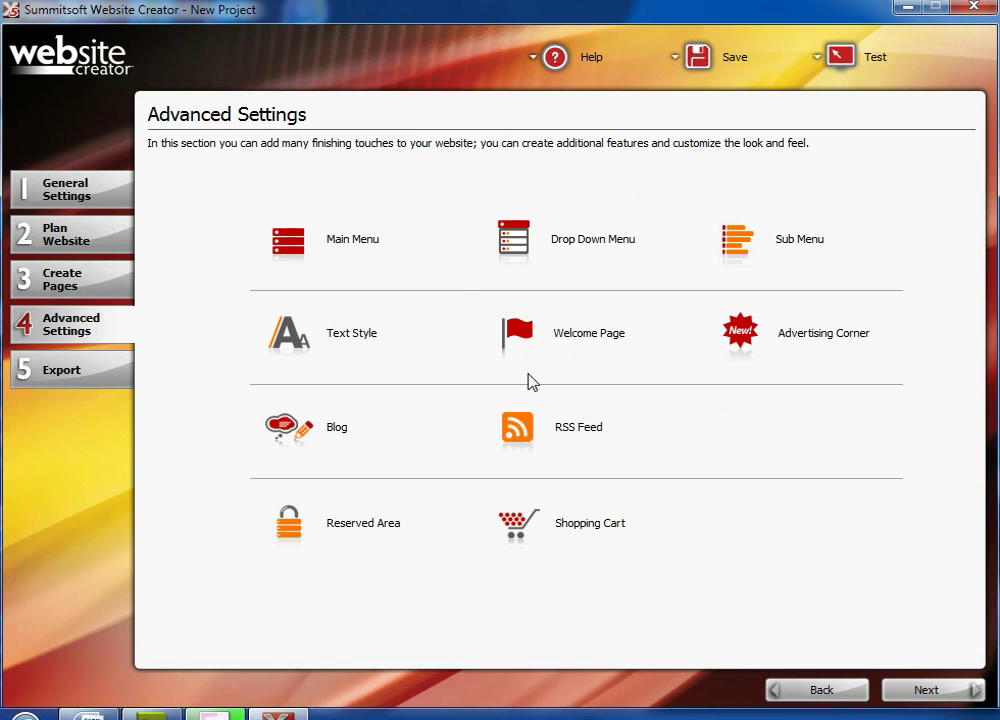
- Review the website's general text, link and scrollbar styles and the Welcome Page options
click(315, 345)
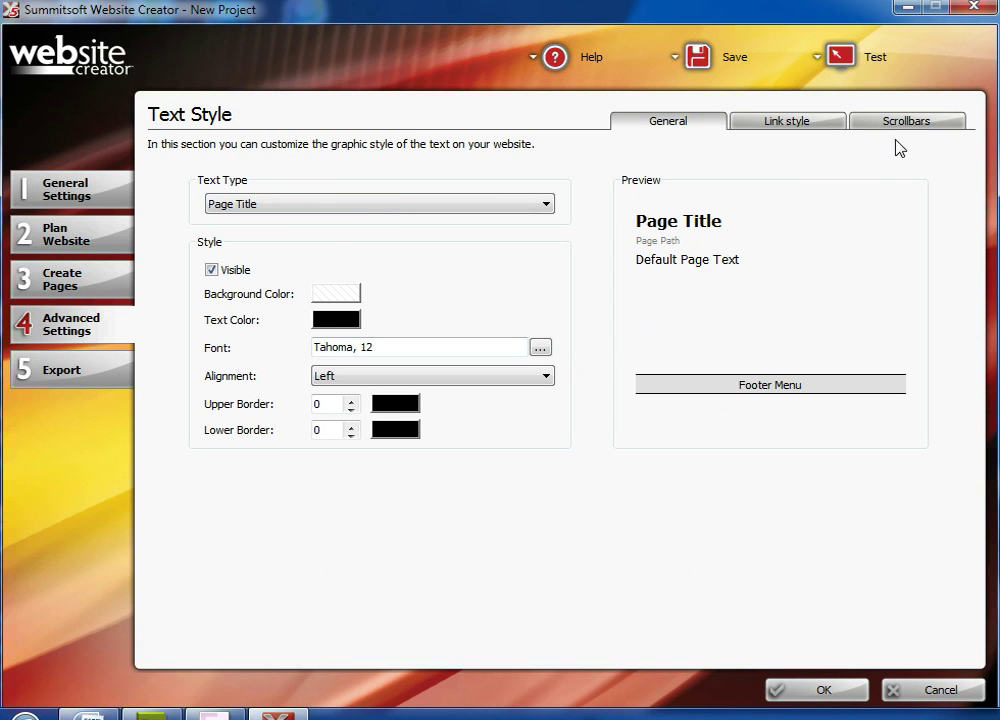
click(808, 127)
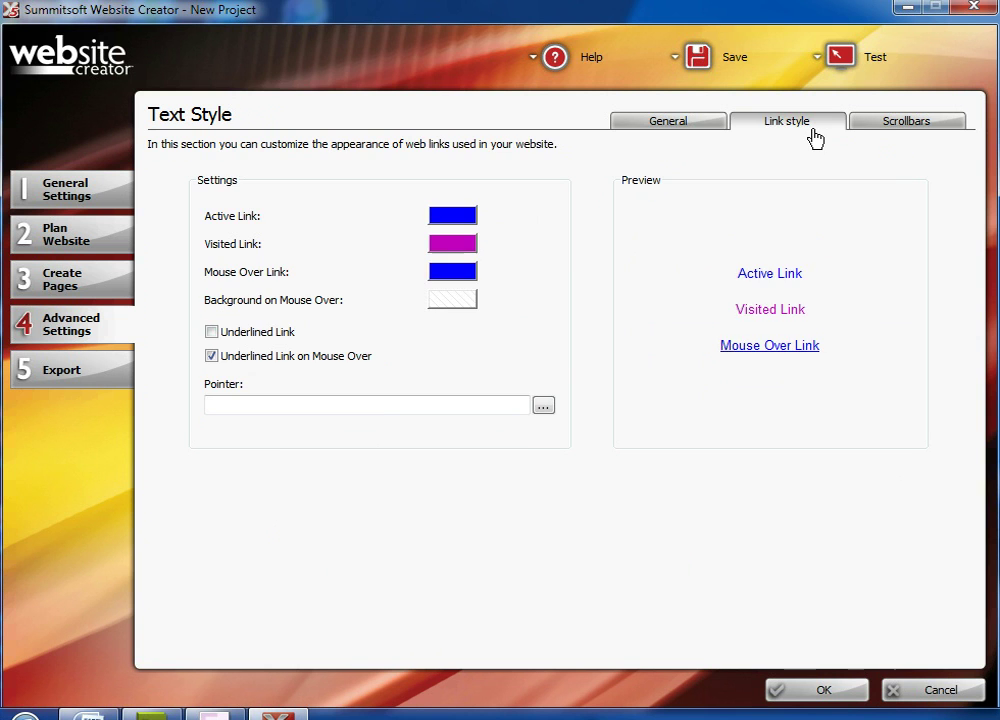
click(880, 122)
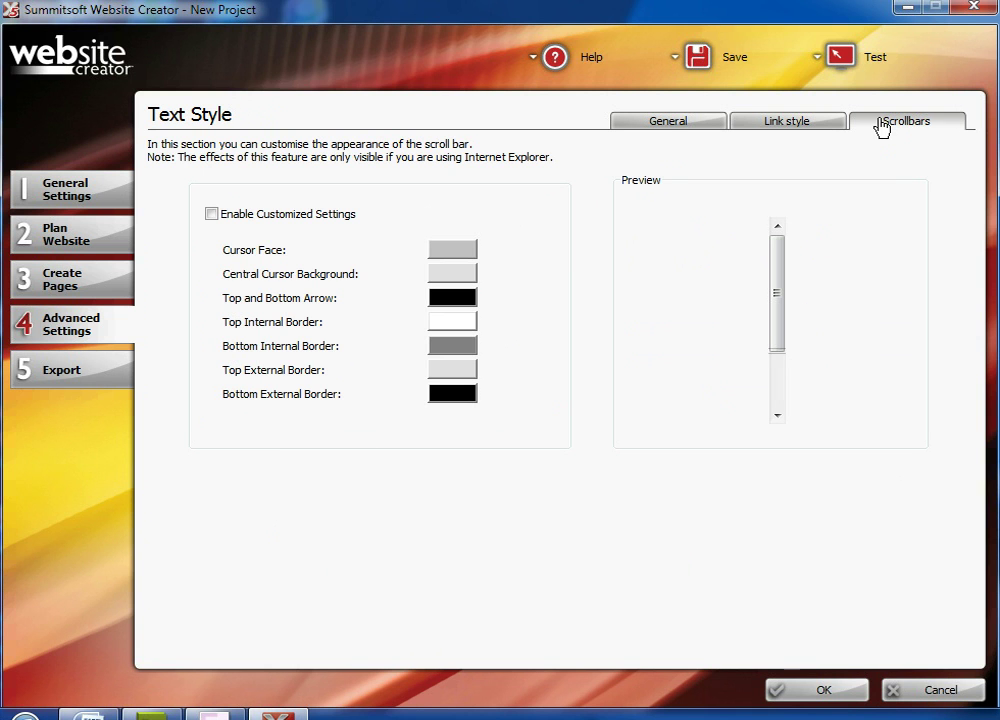
click(664, 124)
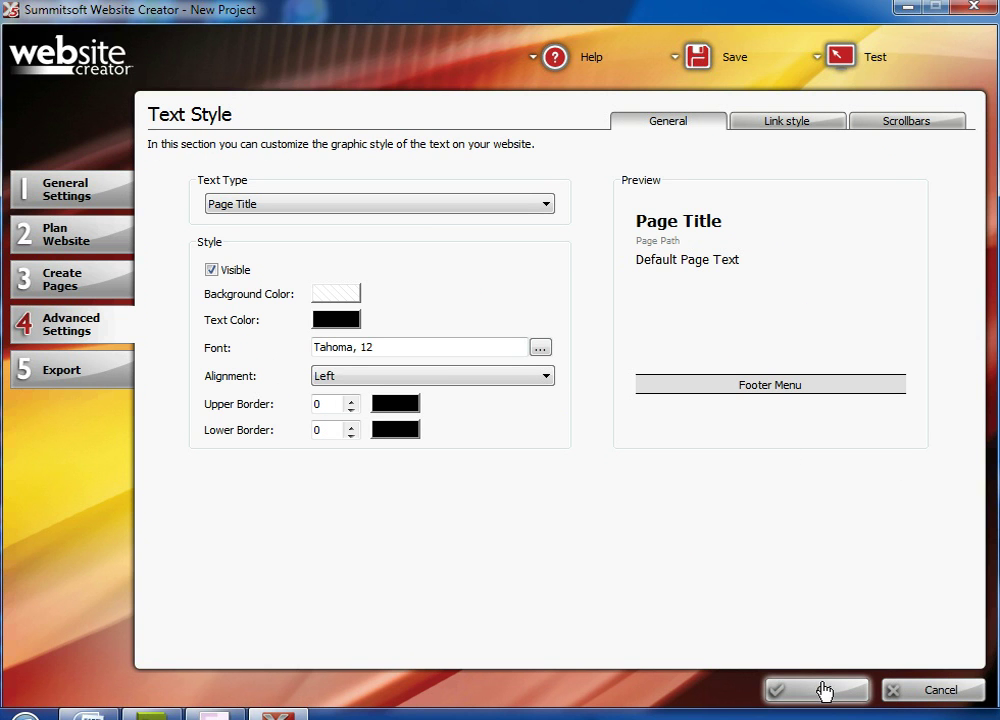
click(825, 690)
click(629, 347)
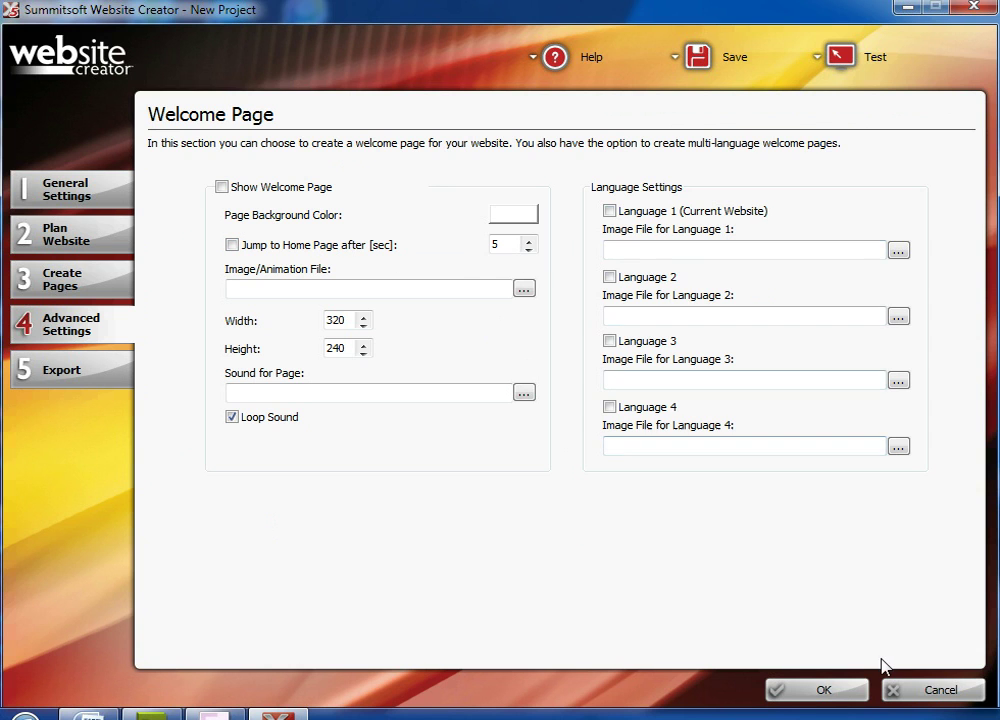
click(836, 691)
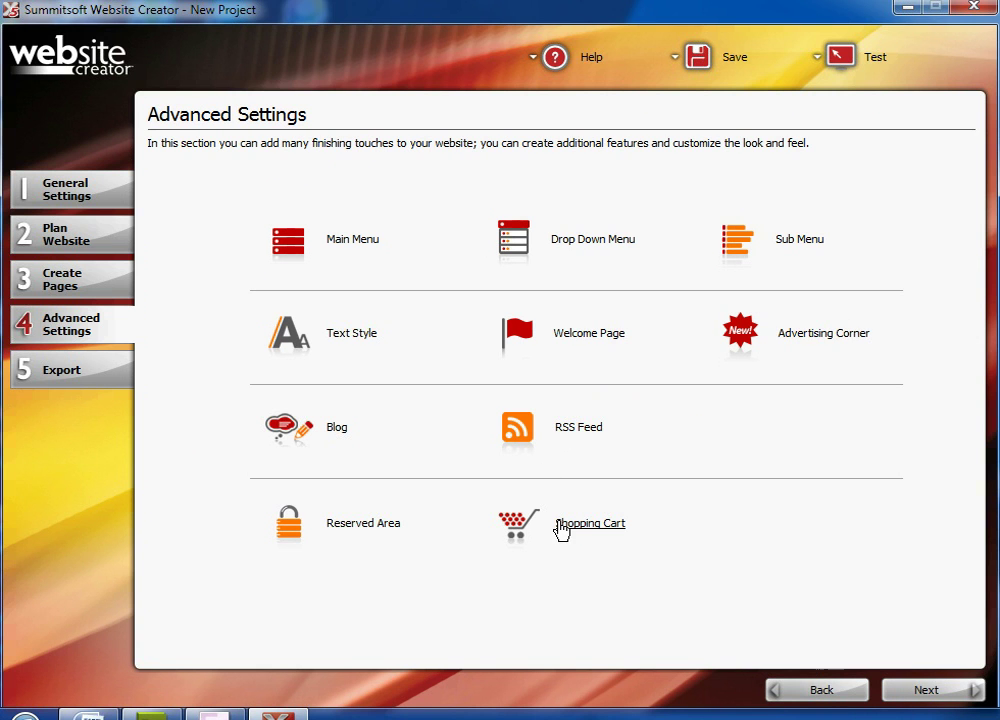
- Review the Shopping Cart's shipping and payment, customer info and general settings
click(561, 528)
click(690, 124)
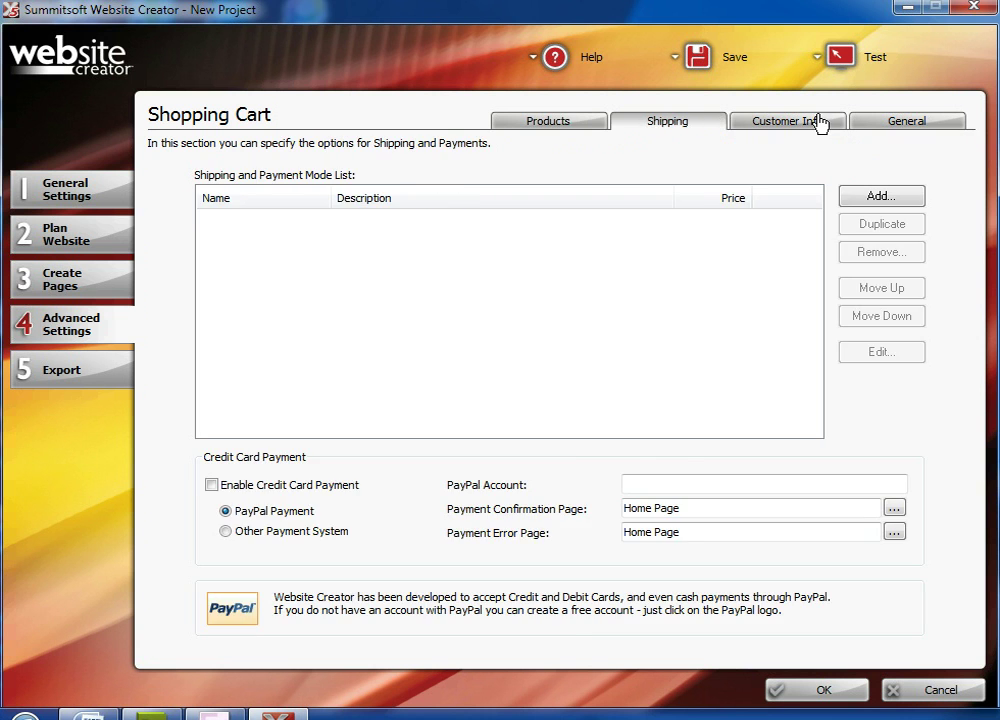
click(818, 122)
click(946, 122)
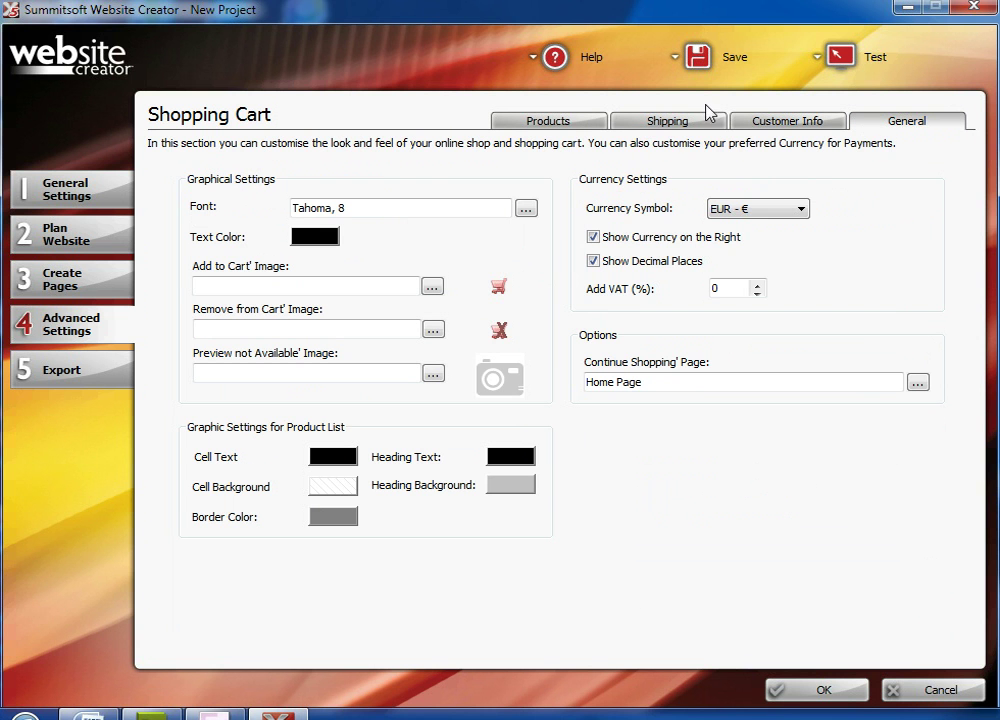
click(683, 124)
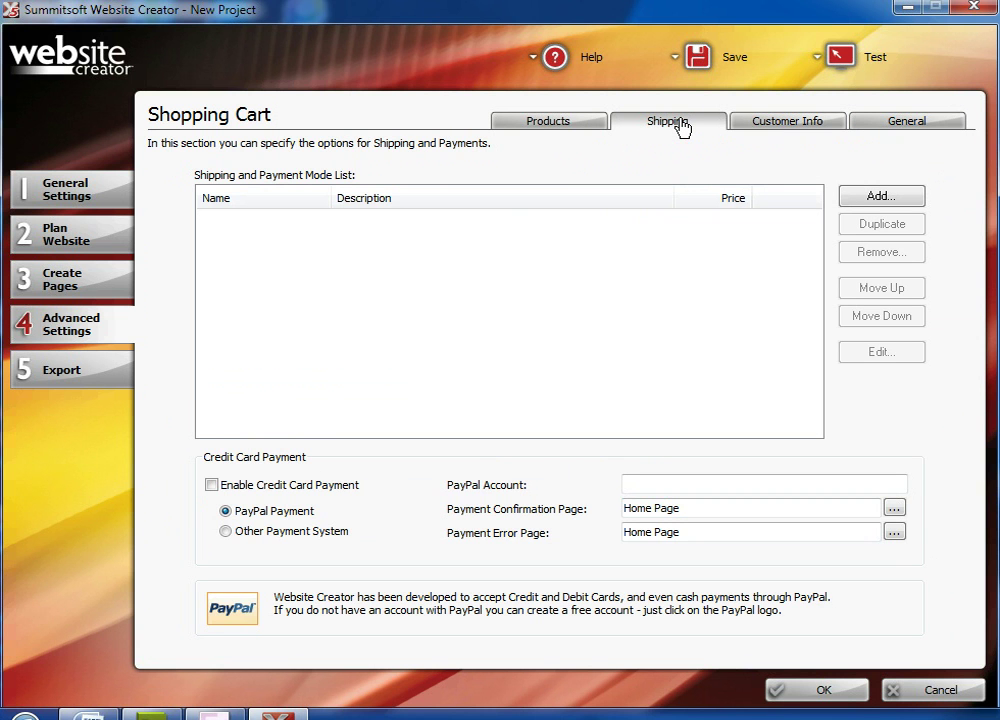
click(795, 690)
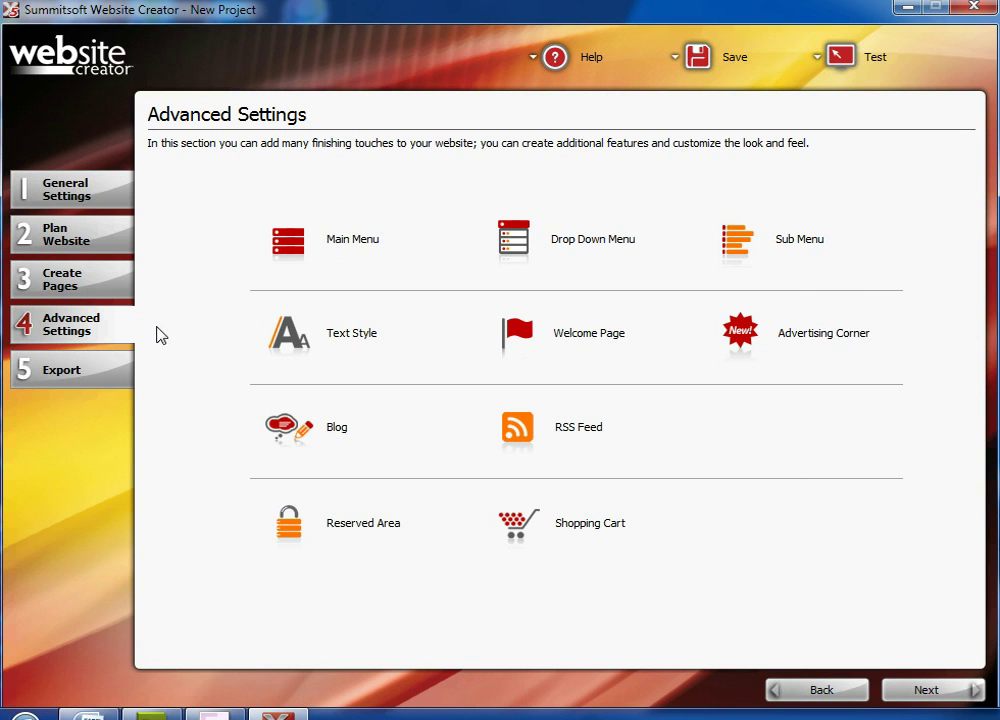
- Examine the FTP session and upload options for exporting the website to the Internet, and return to the export choices
click(76, 380)
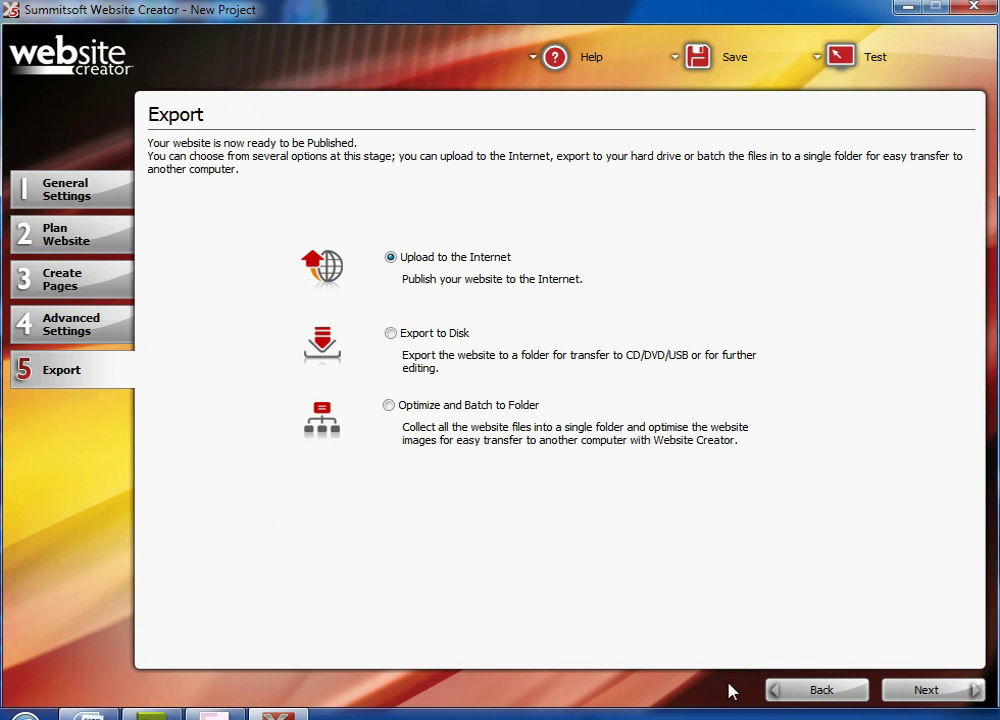
click(963, 700)
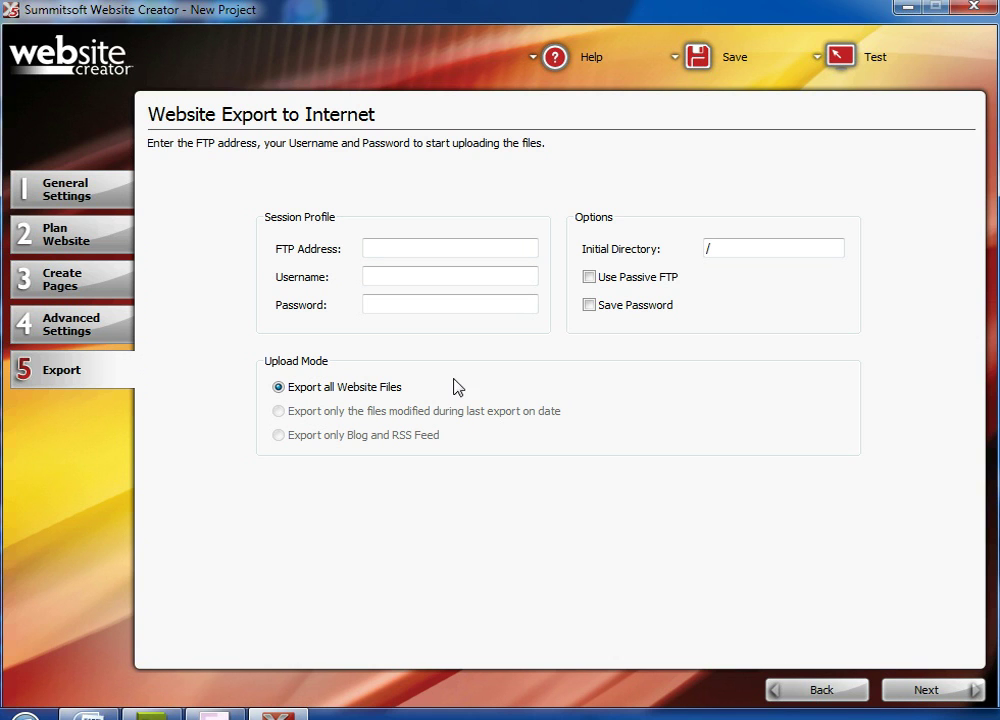
click(833, 692)
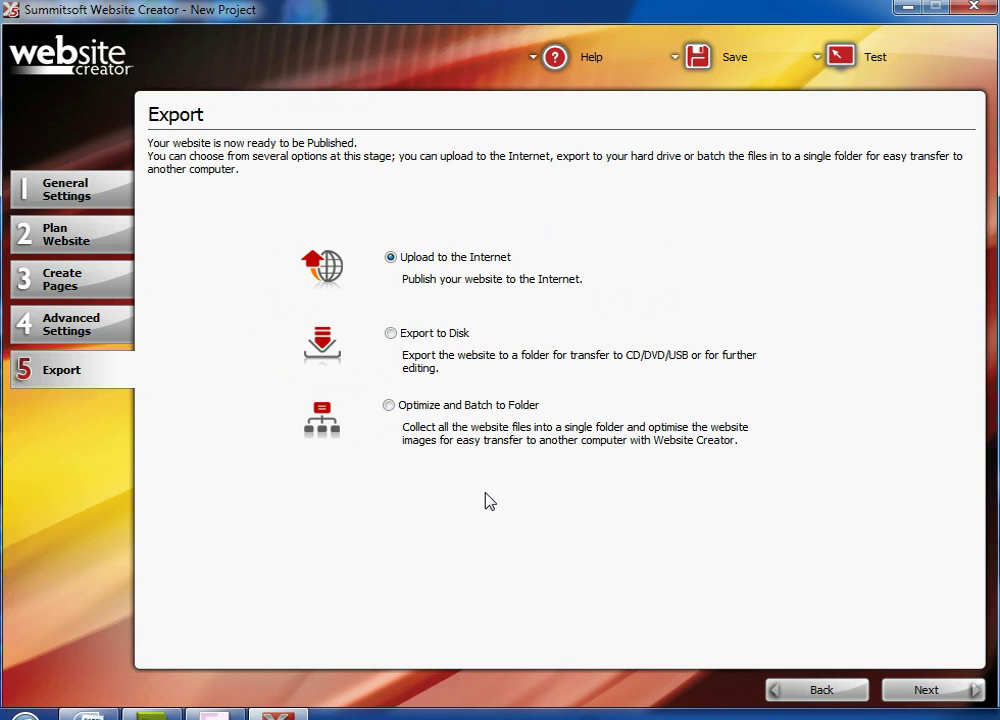
- Select Export to Disk as the website's export method, and revisit the General Settings before returning to the export choices
click(390, 335)
click(26, 184)
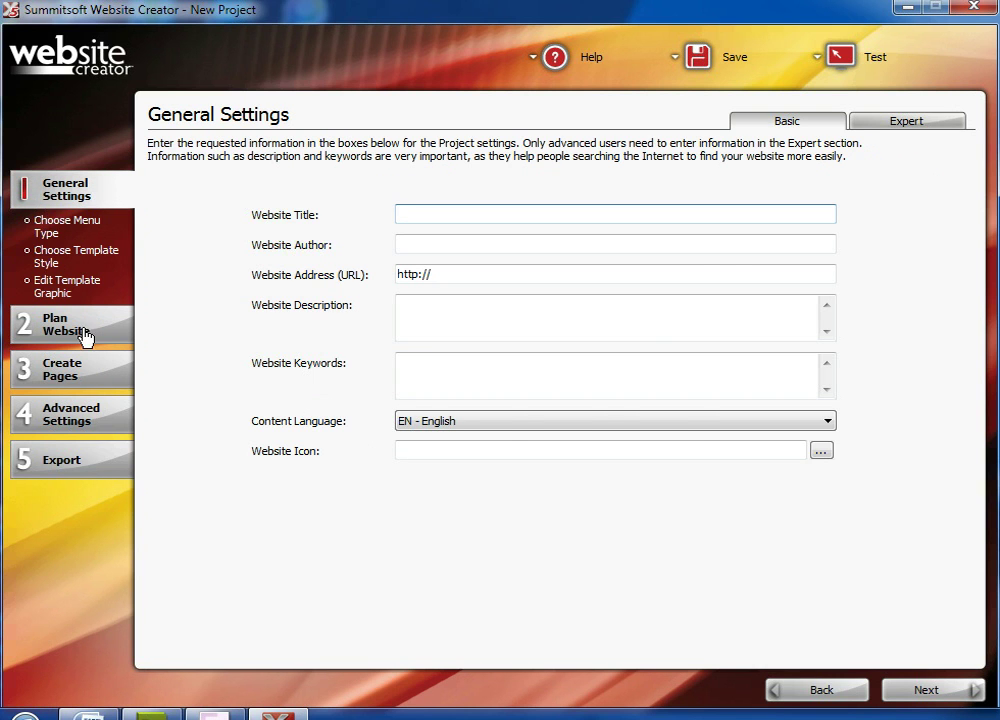
click(96, 460)
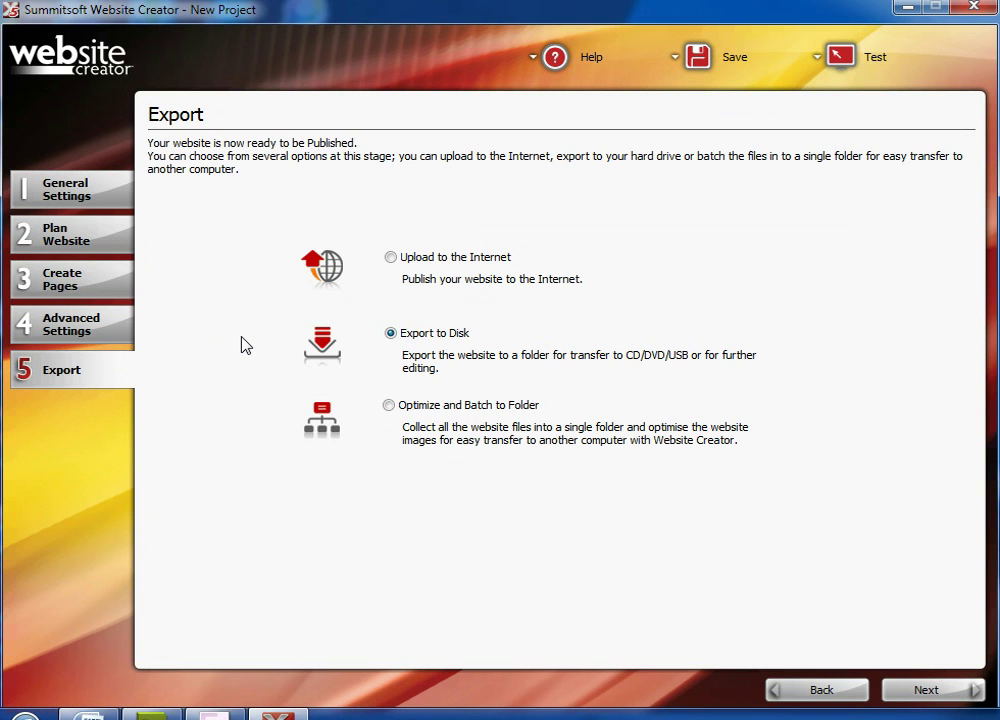